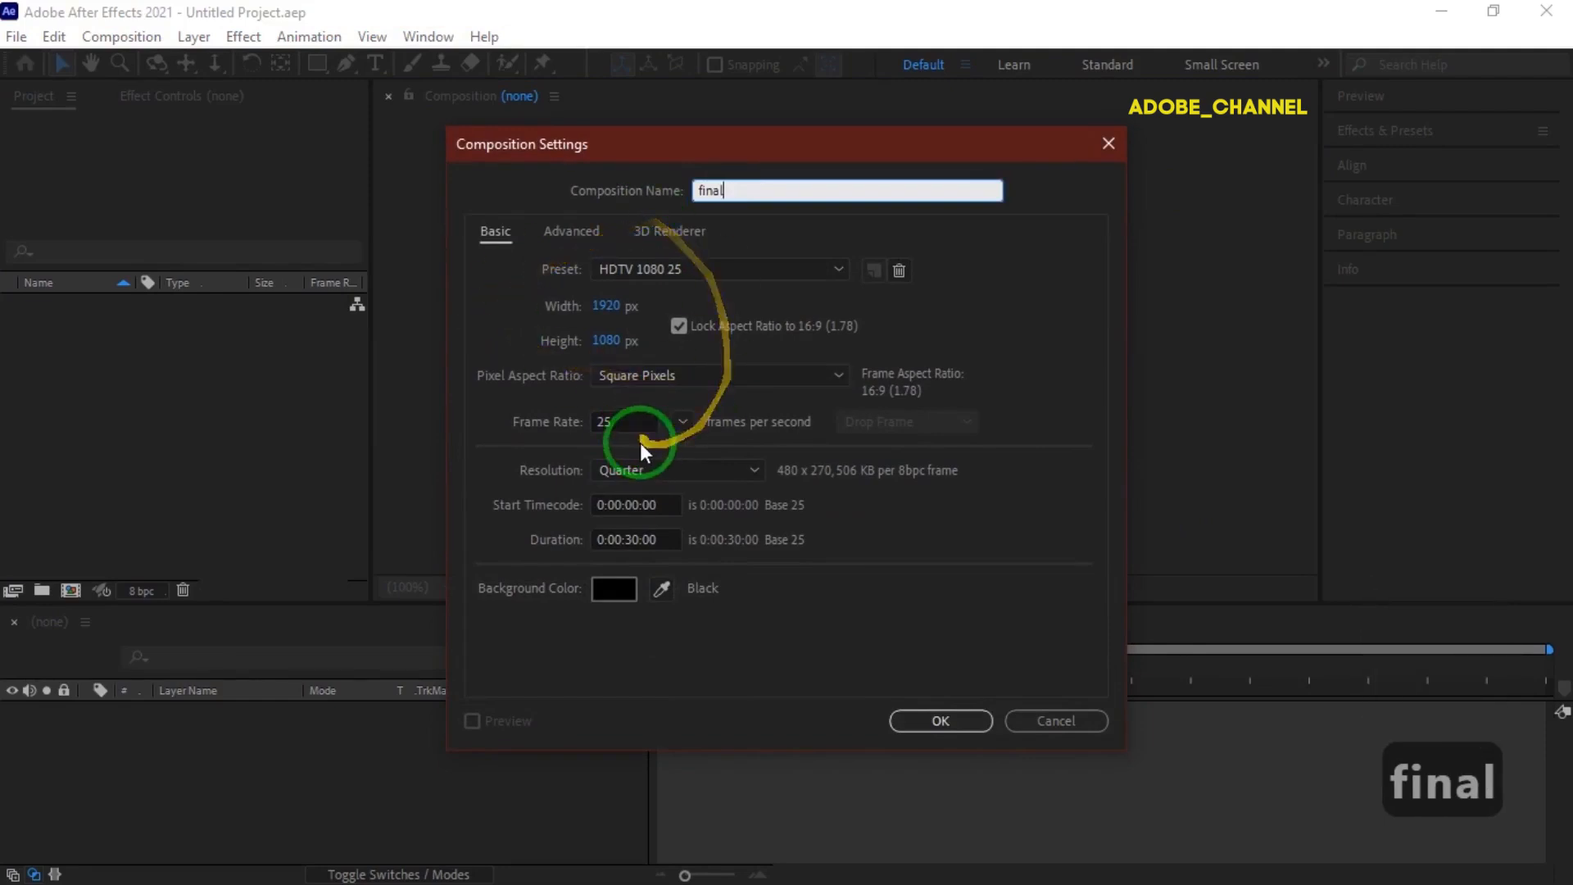
Confirm the 'final' composition, then add a new solid layer named main to it.
{"action": "left_click", "coordinate": [932, 718]}
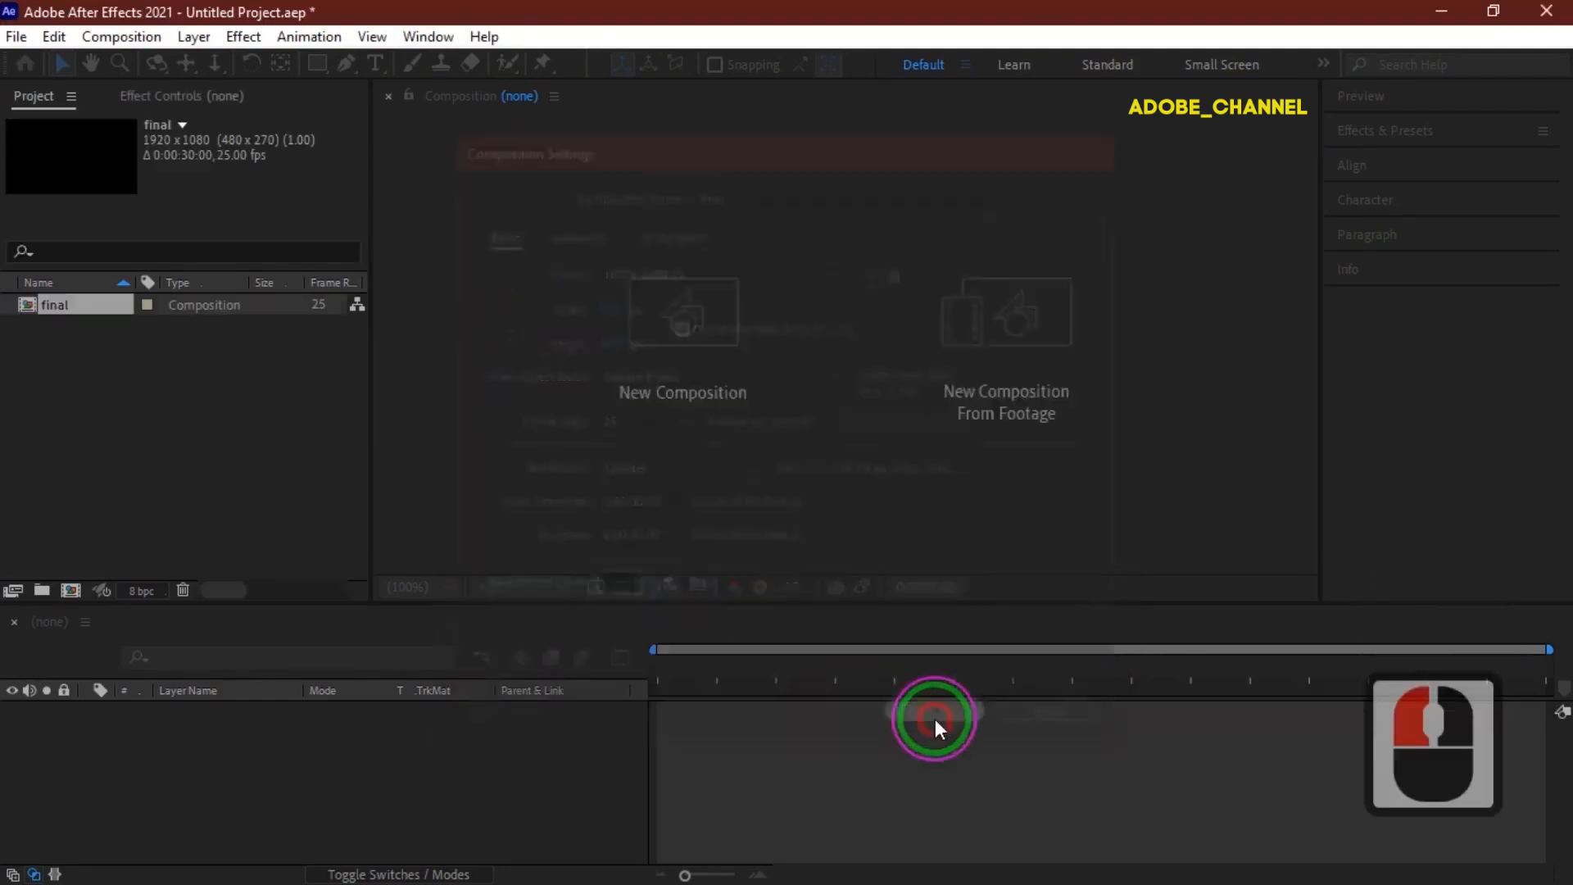
{"action": "right_click", "coordinate": [288, 749]}
{"action": "mouse_move", "coordinate": [380, 477]}
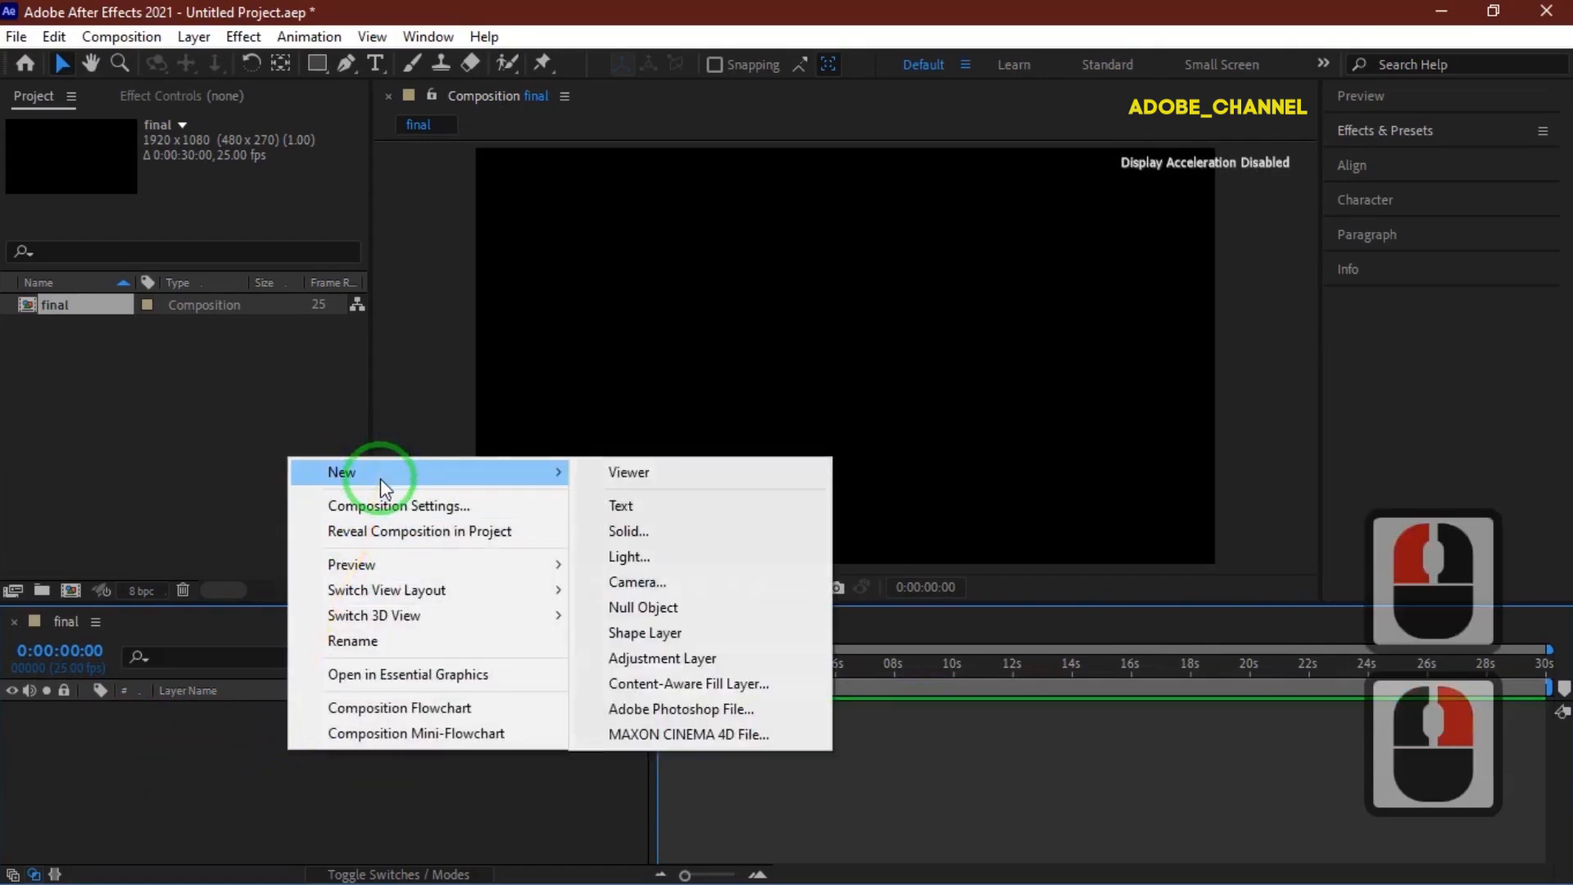
{"action": "left_click", "coordinate": [628, 534]}
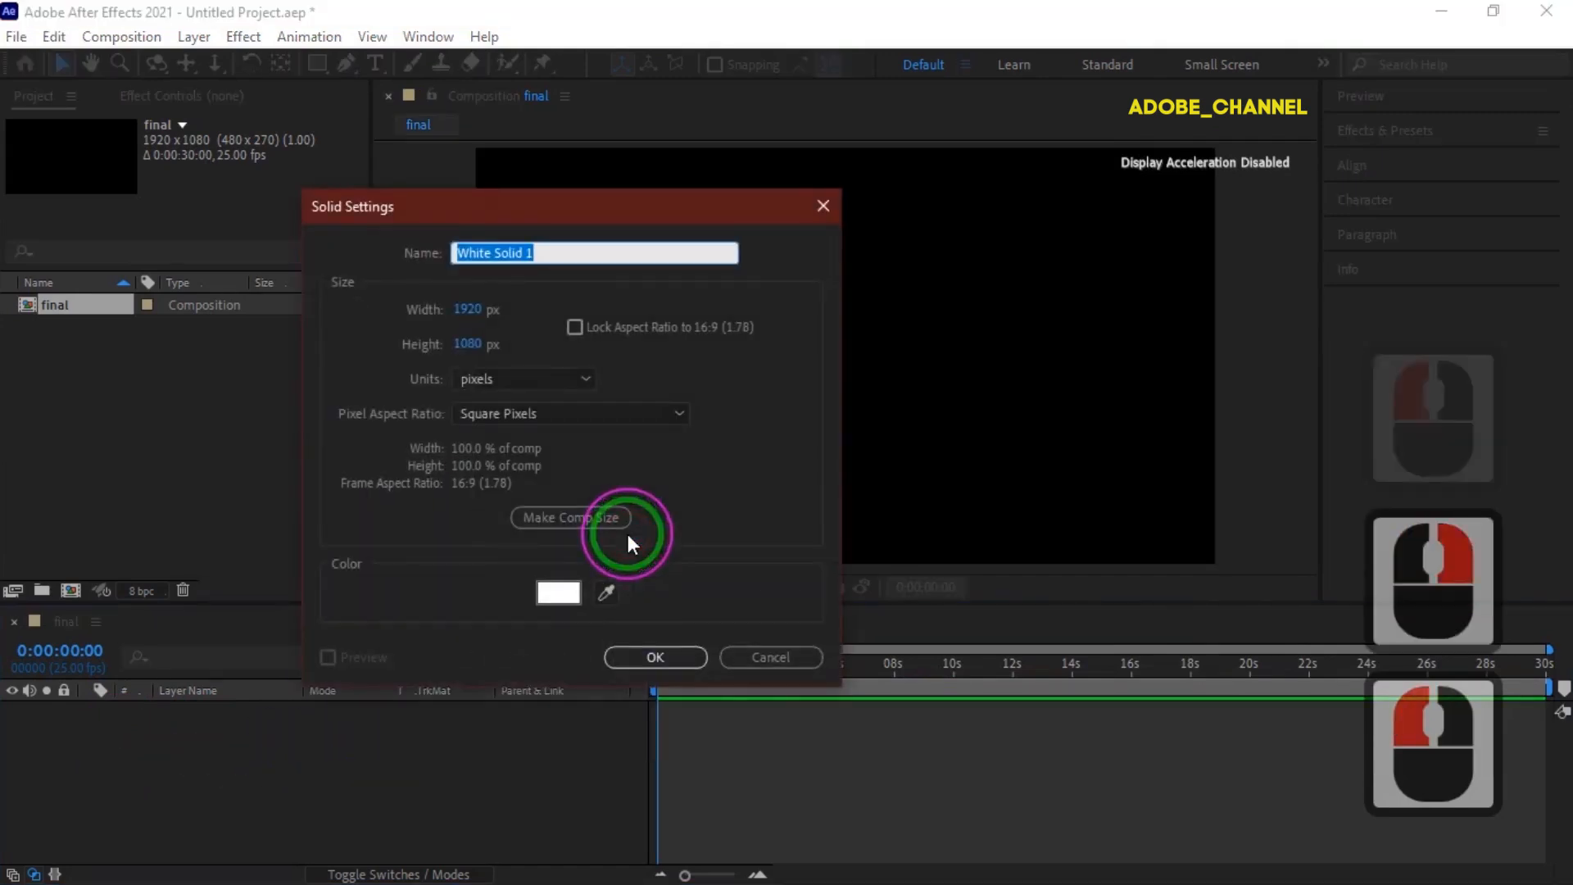
{"action": "type", "text": "m"}
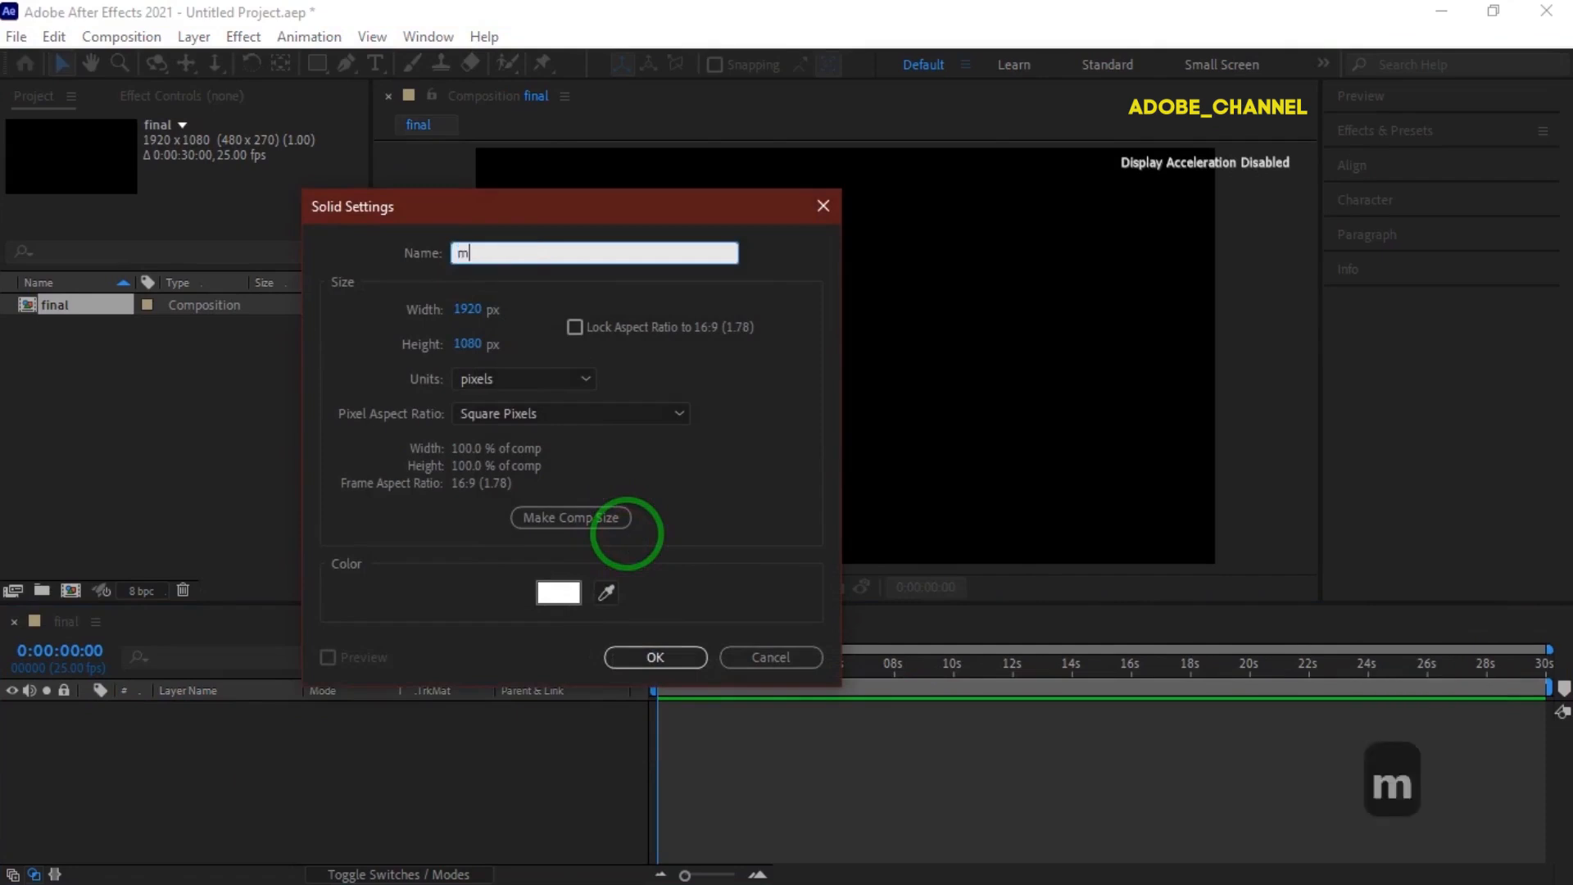
{"action": "type", "text": "ain"}
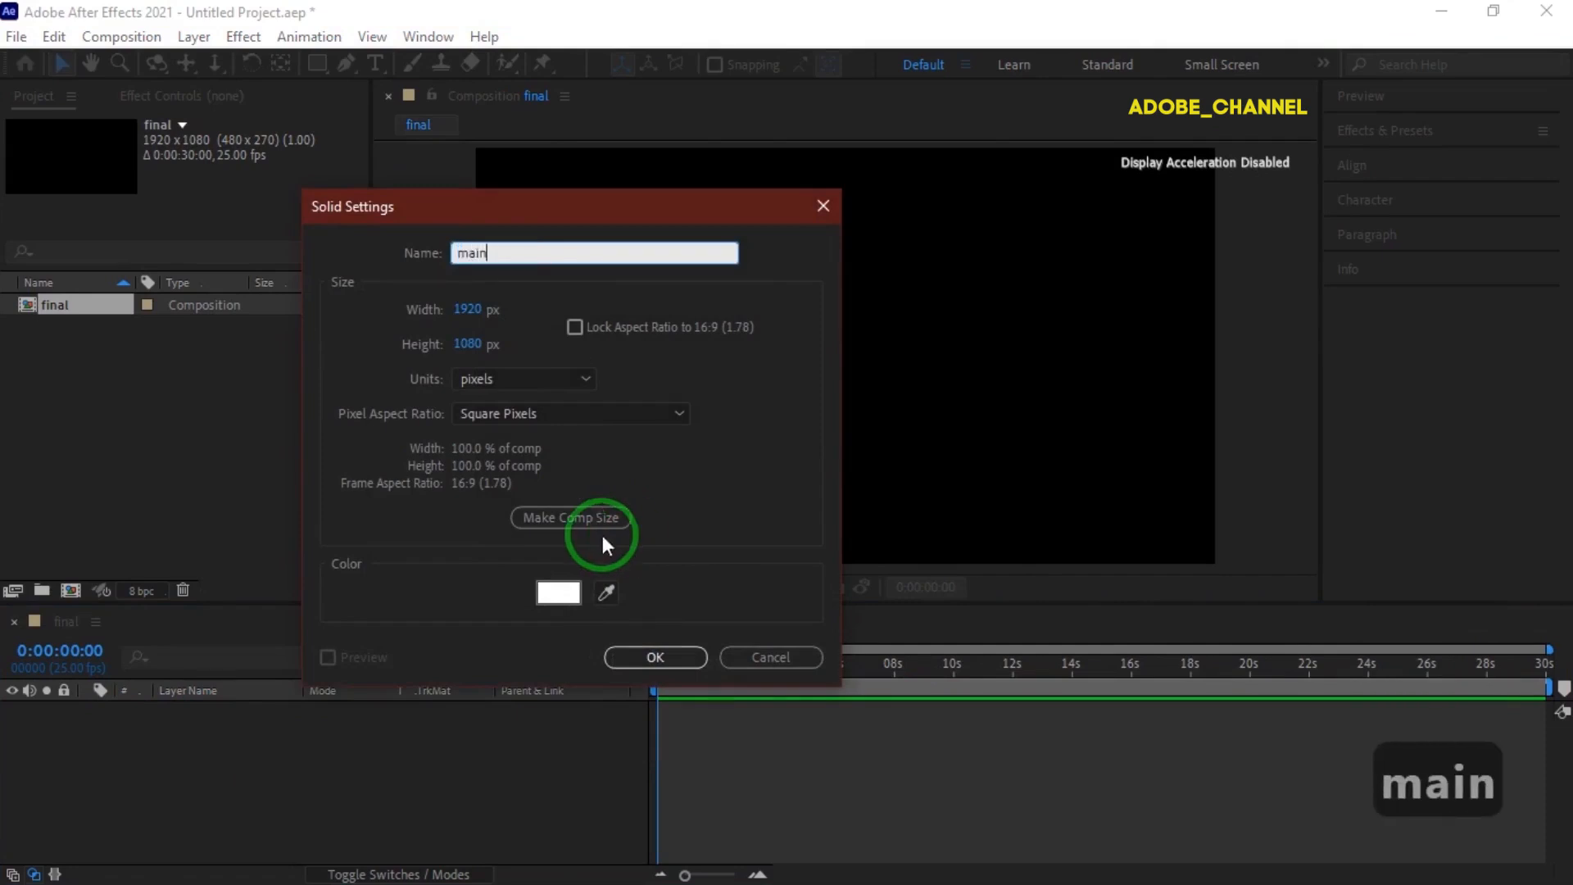
{"action": "left_click", "coordinate": [660, 658]}
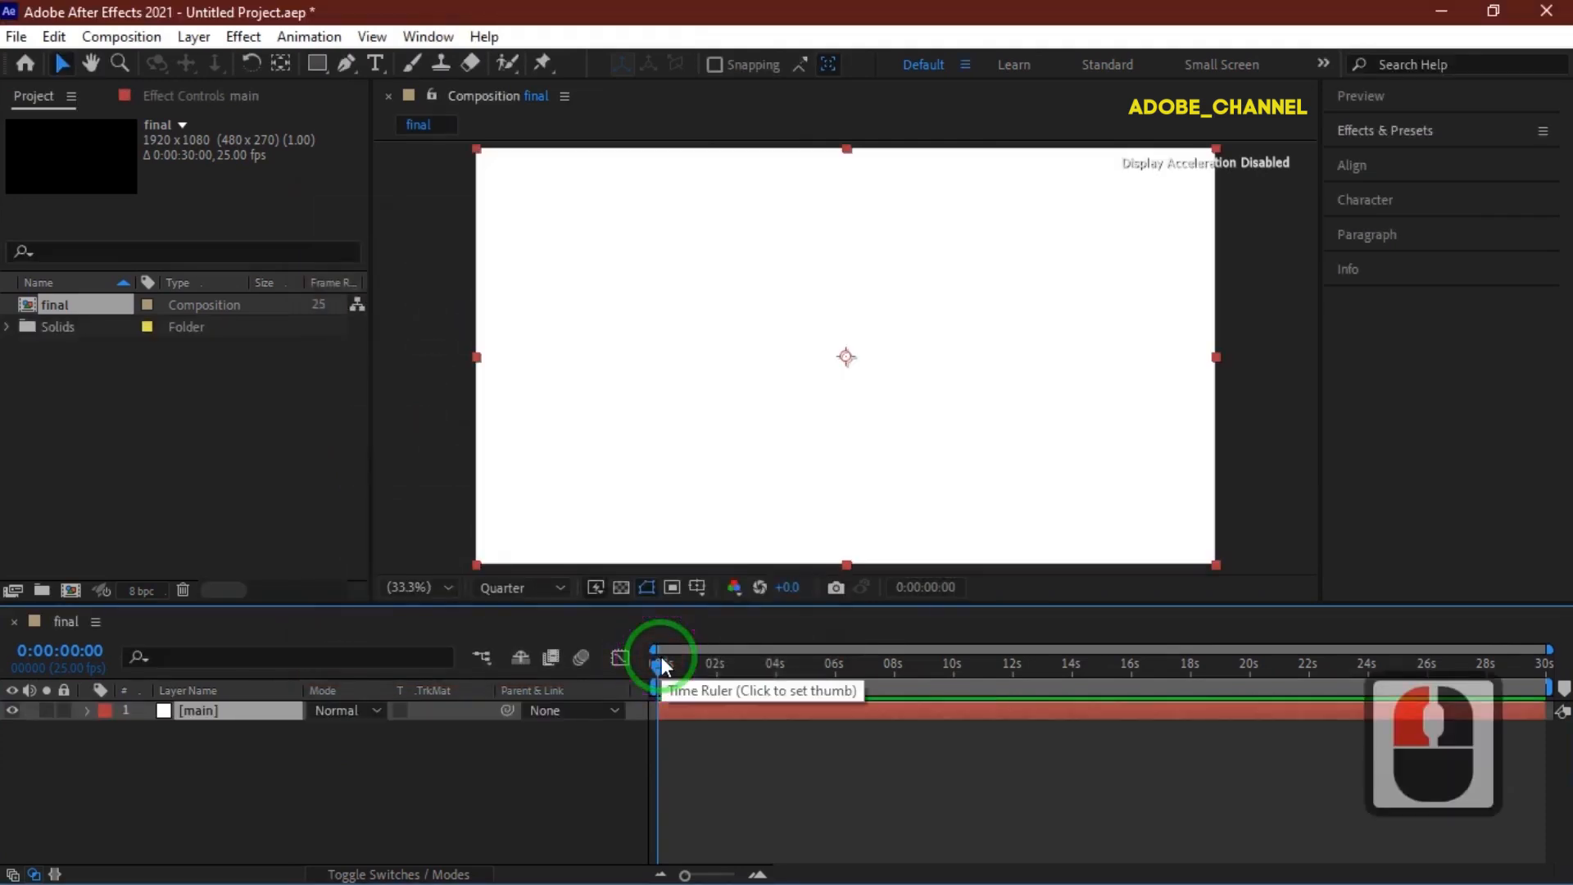
Search the effects for fractal and apply Fractal Noise to the main layer.
{"action": "left_click", "coordinate": [1413, 135]}
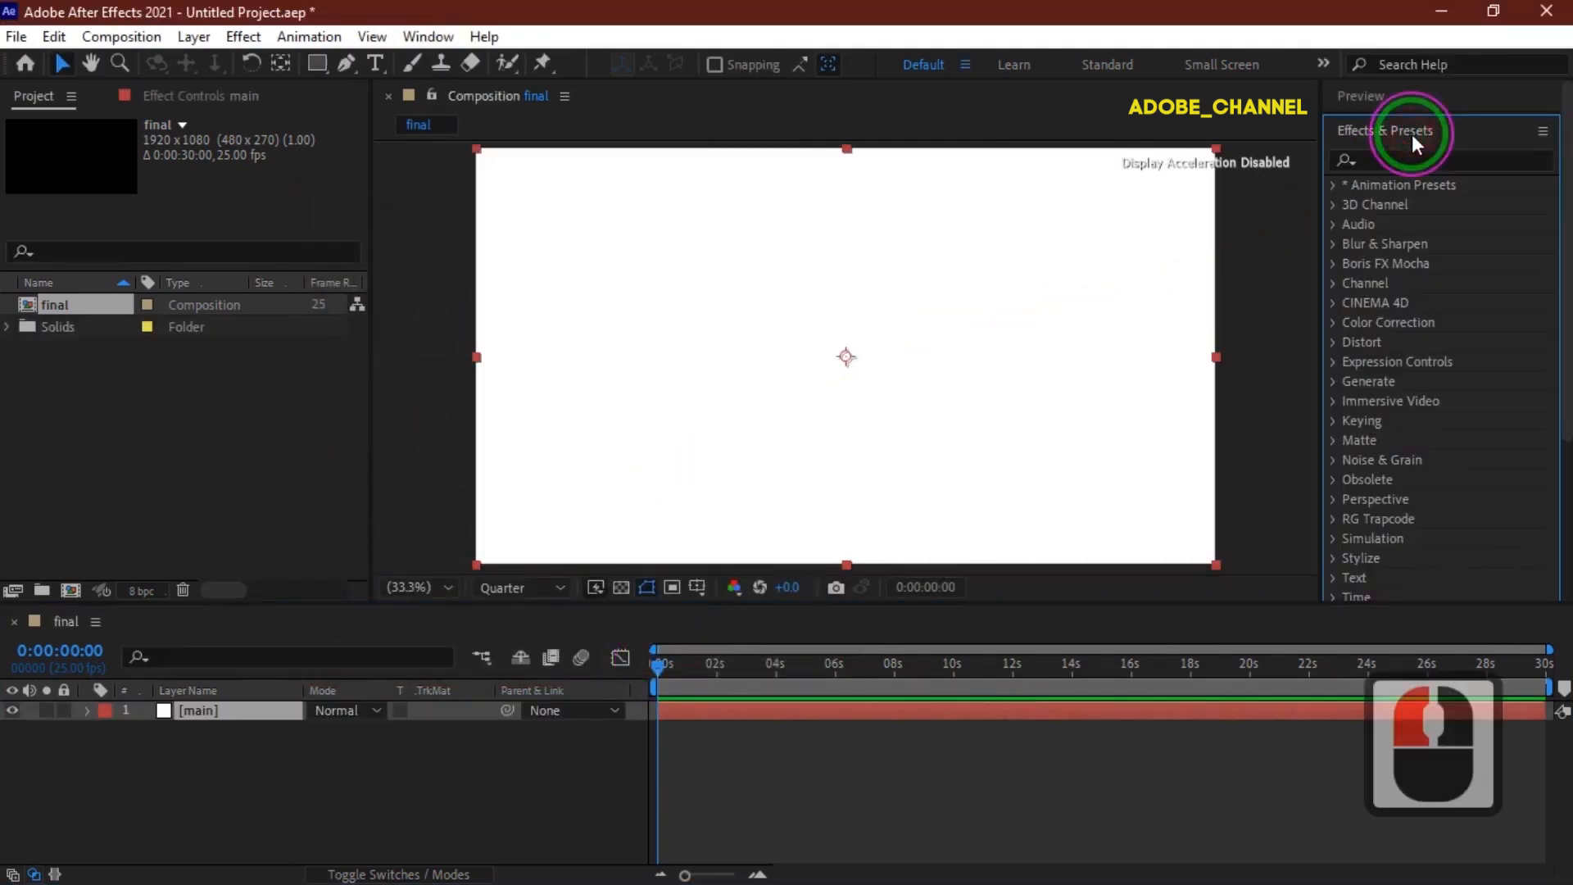
{"action": "left_click", "coordinate": [1374, 160]}
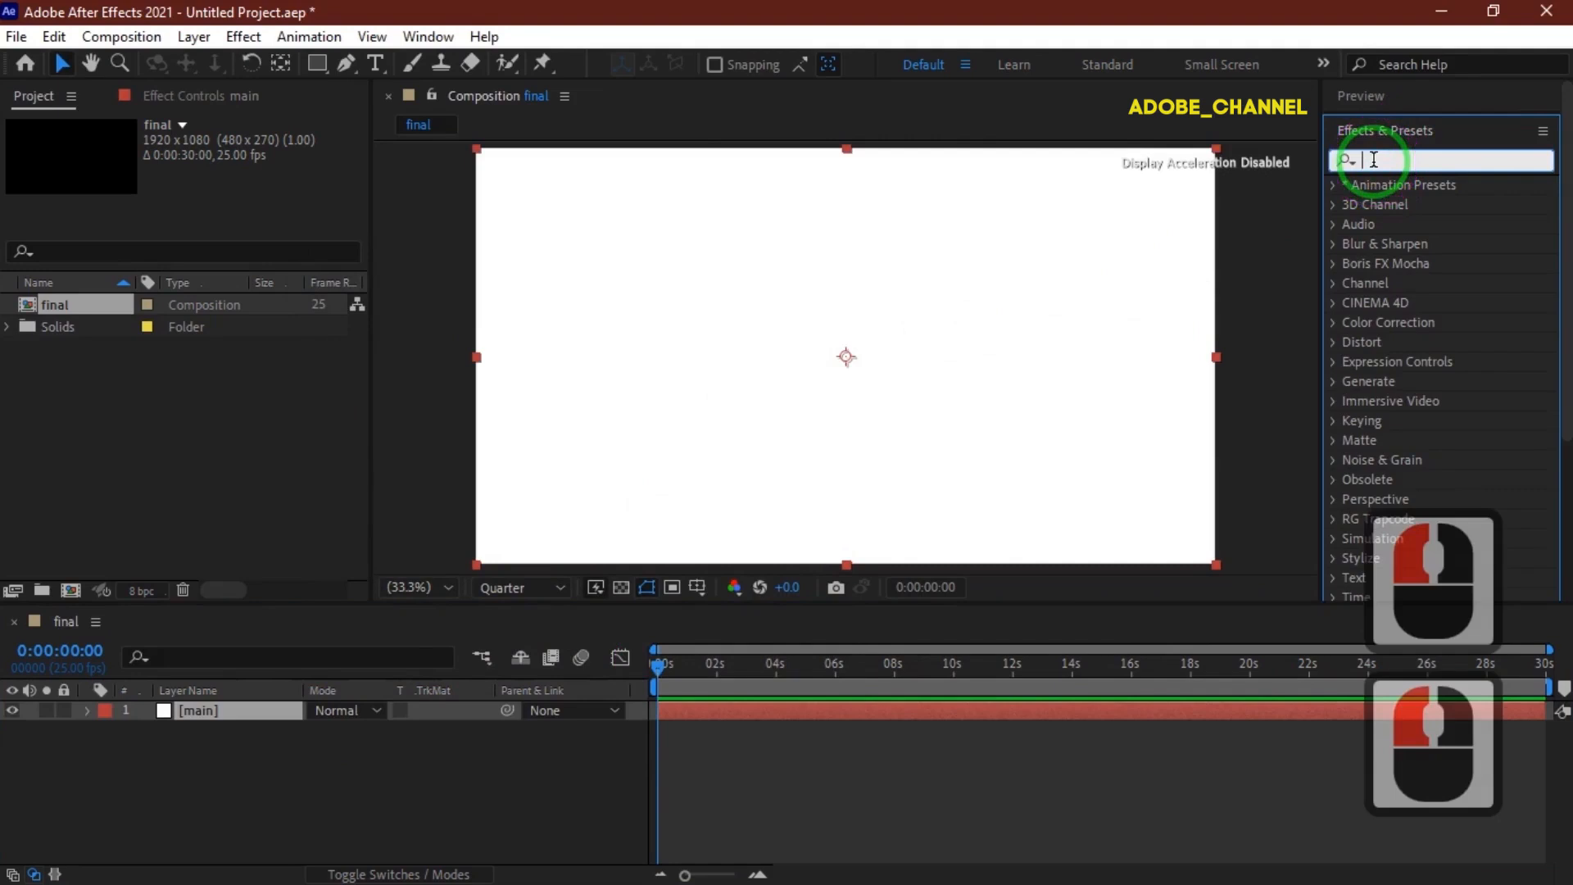
{"action": "type", "text": "frac"}
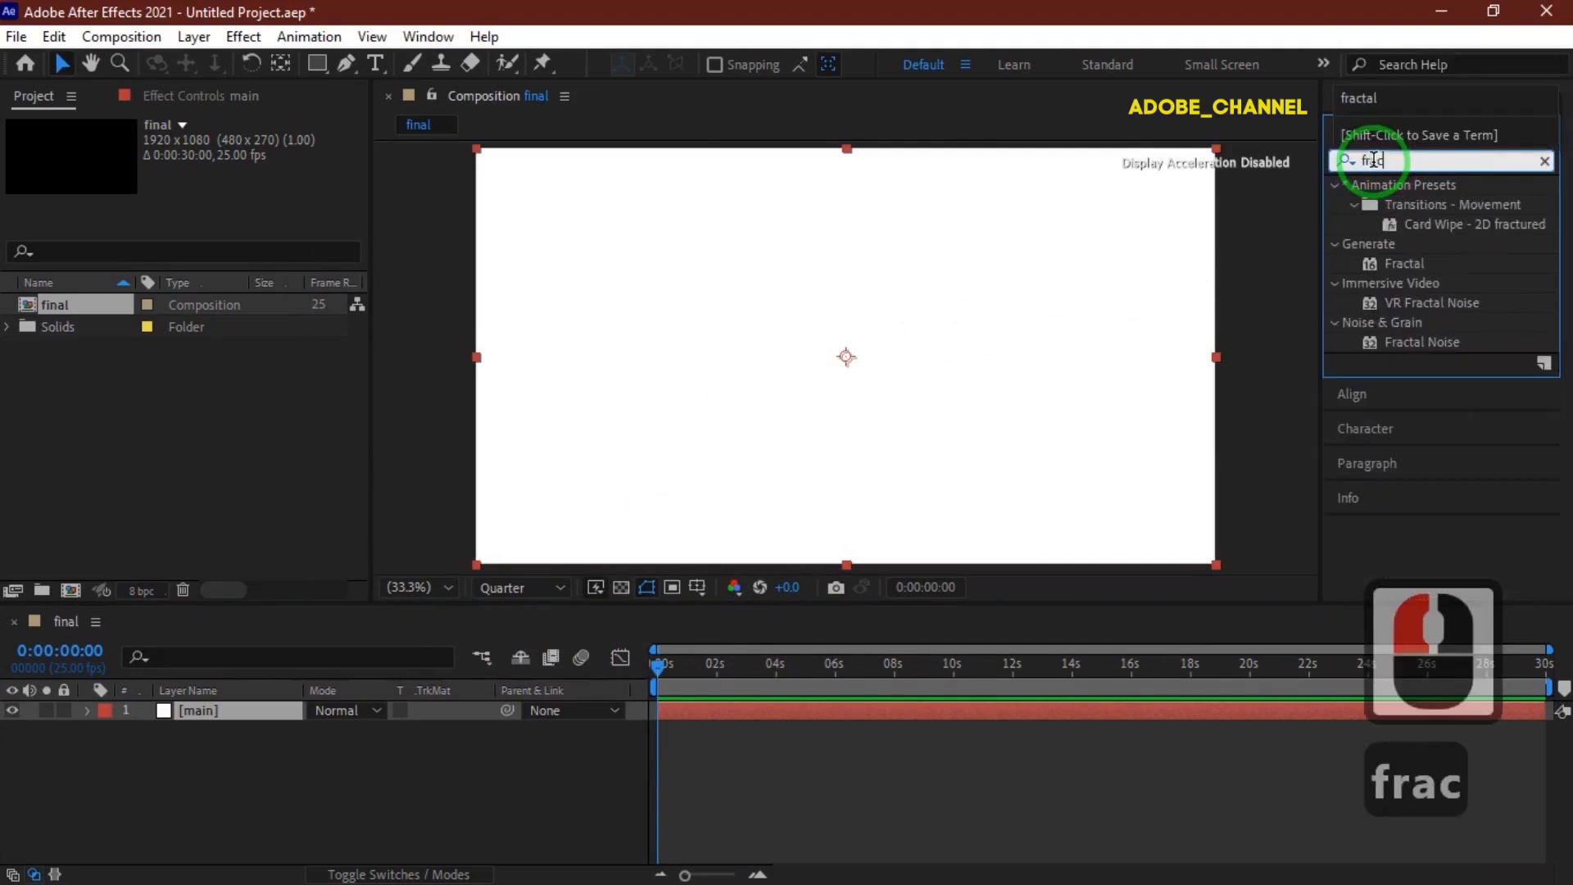
{"action": "type", "text": "tal"}
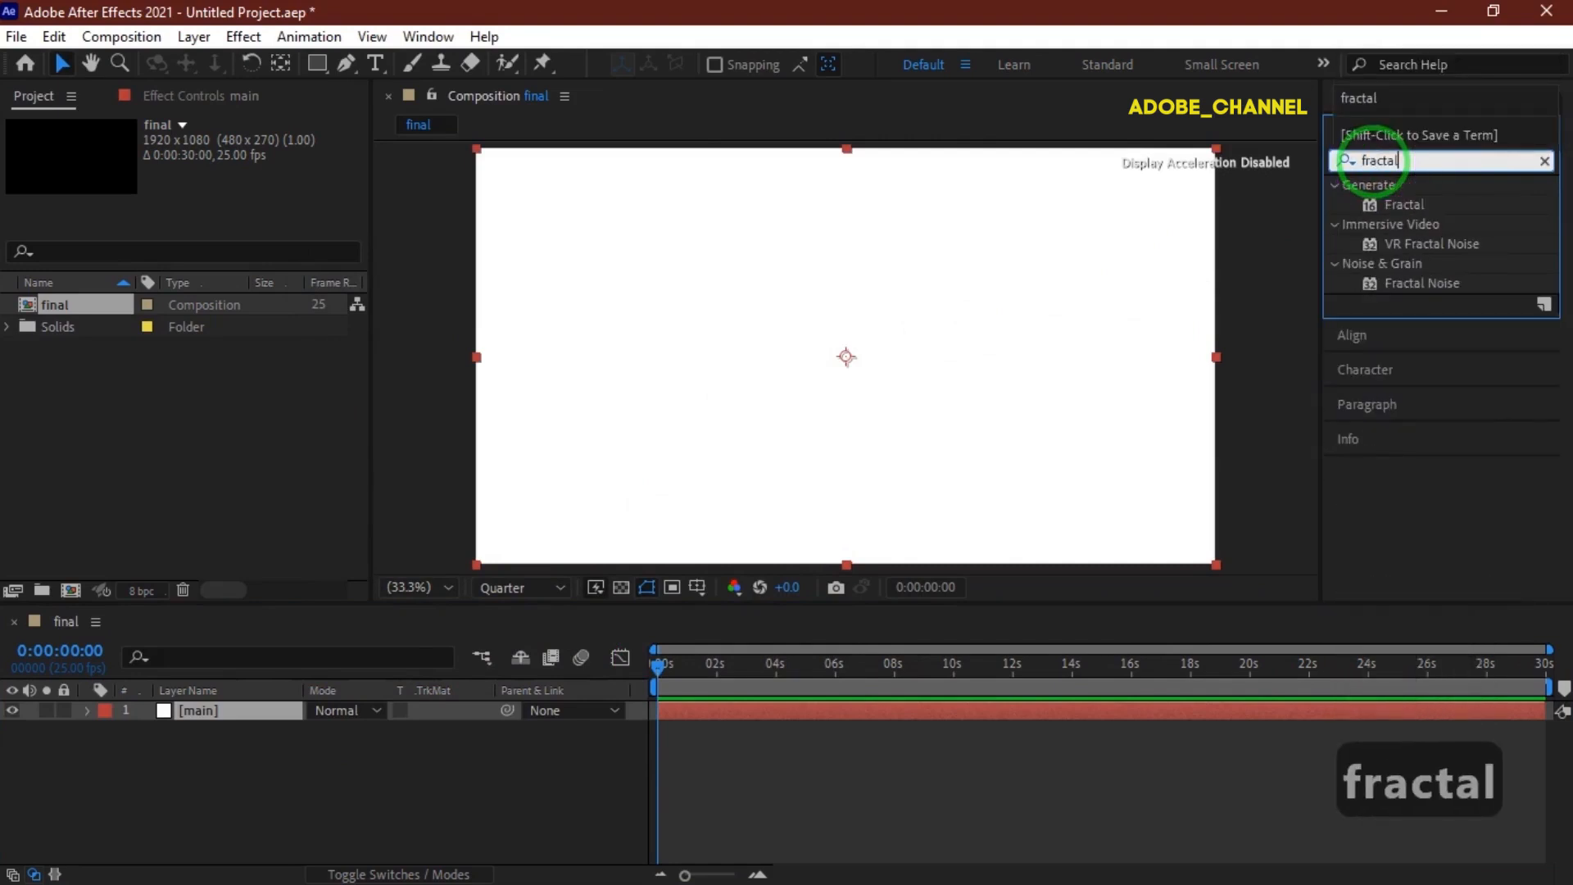
{"action": "double_click", "coordinate": [1427, 283]}
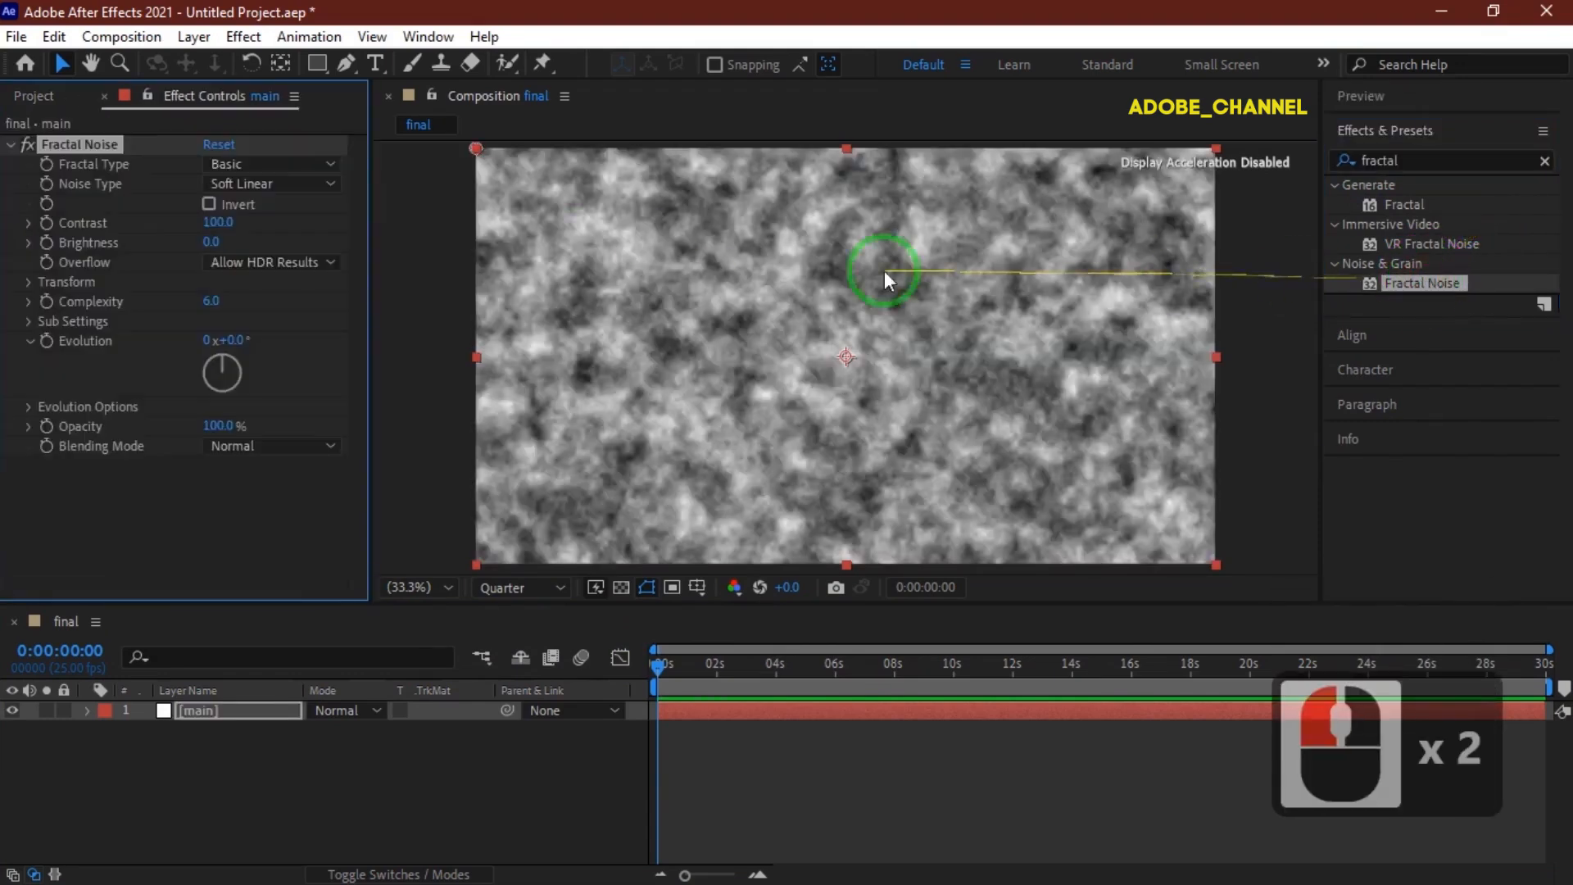
Set Fractal Noise's Fractal Type to Swirly and Noise Type to Spline.
{"action": "left_click", "coordinate": [318, 164]}
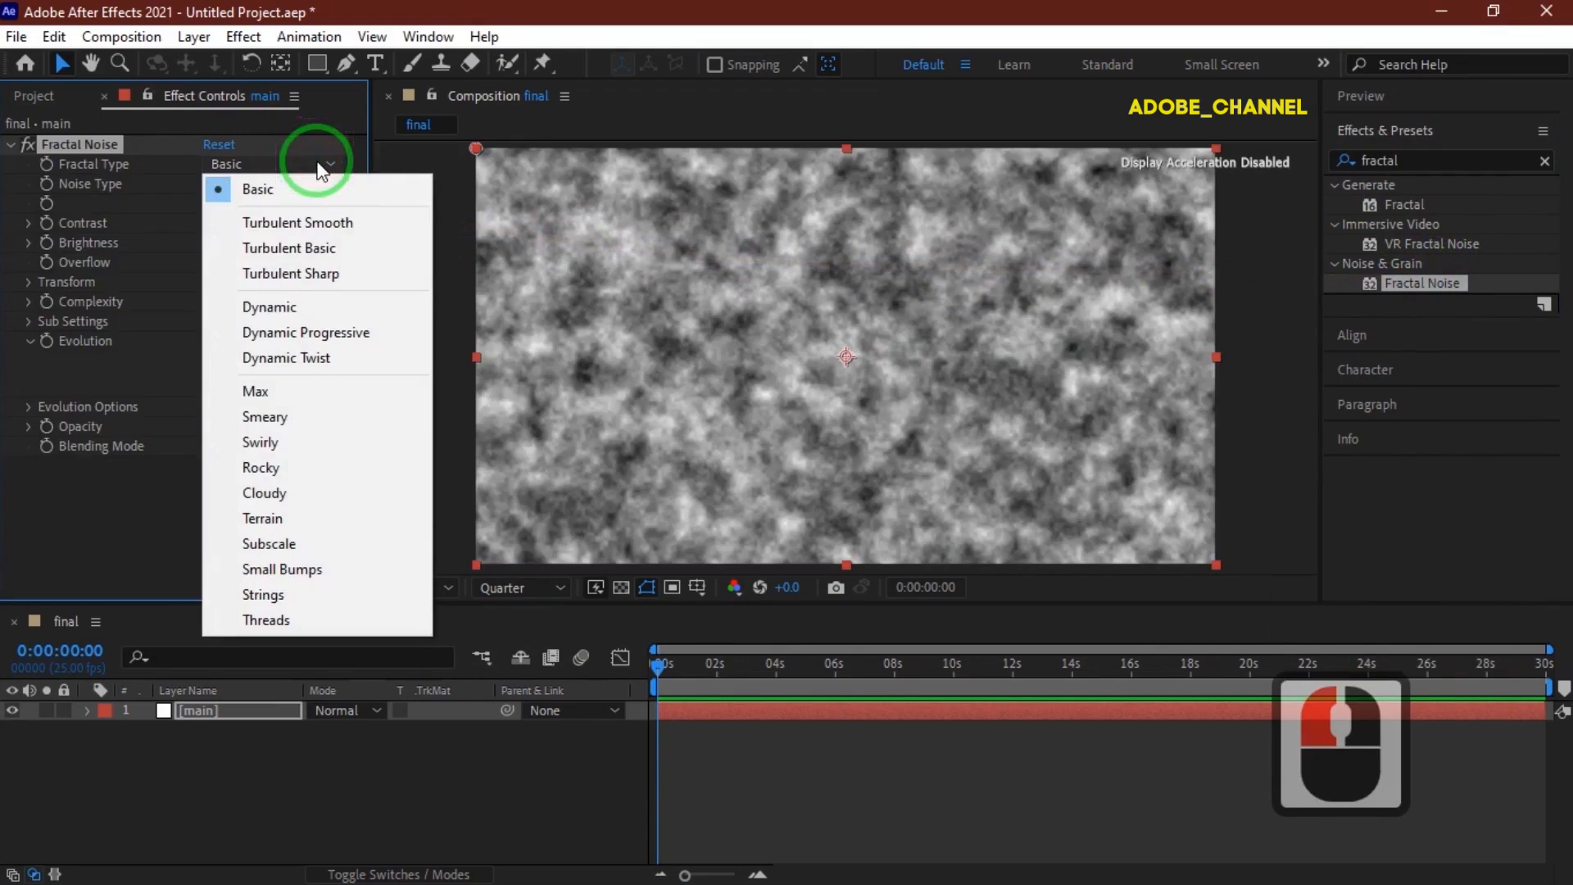
{"action": "left_click", "coordinate": [272, 444]}
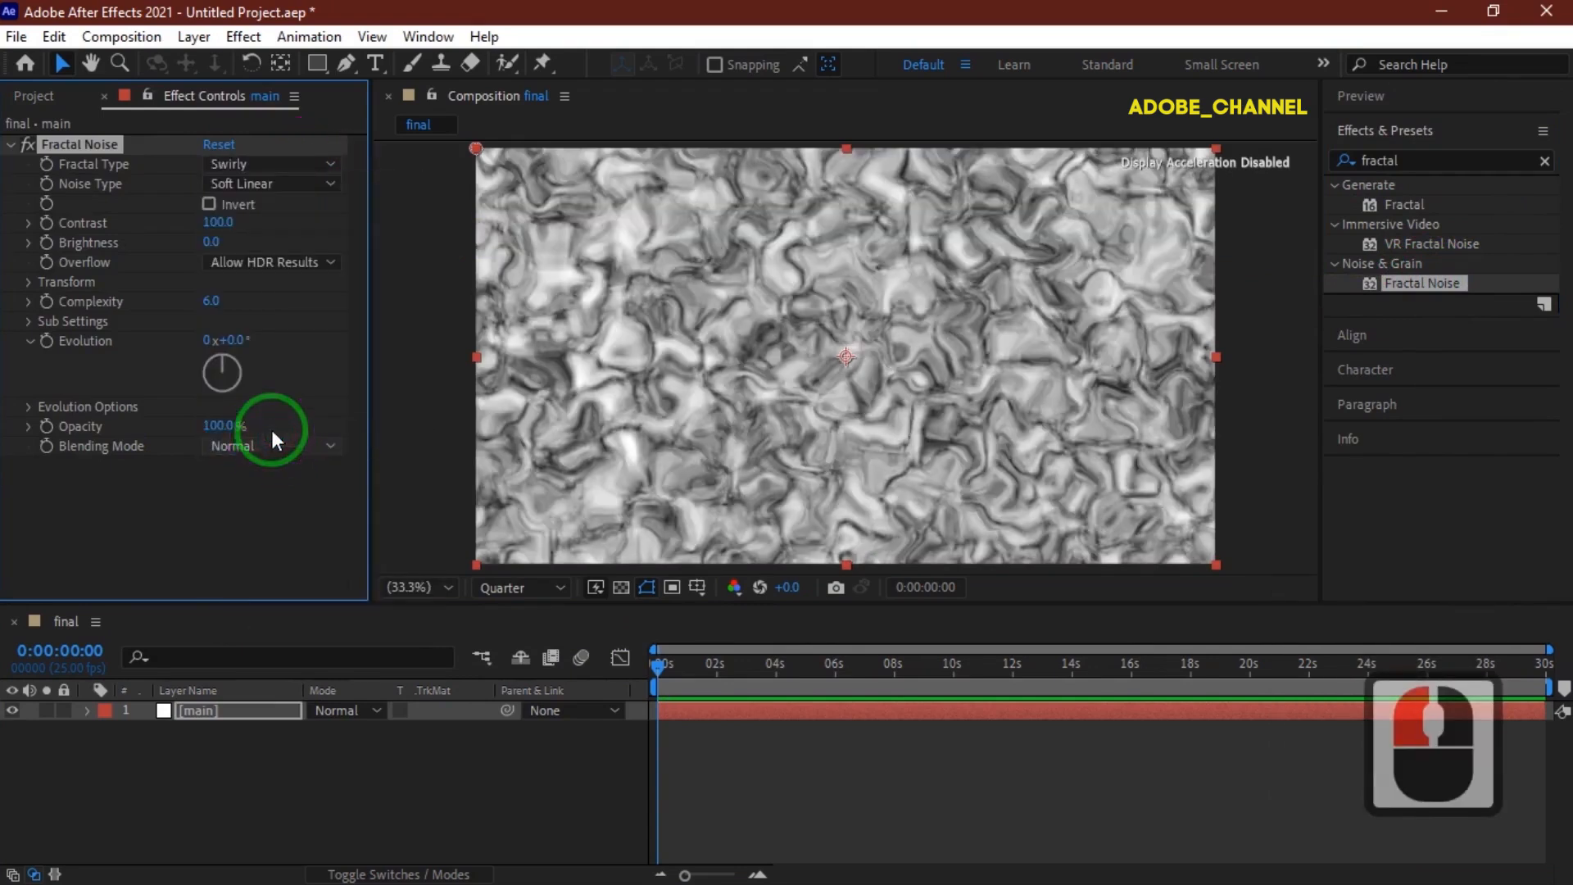
{"action": "left_click", "coordinate": [332, 185]}
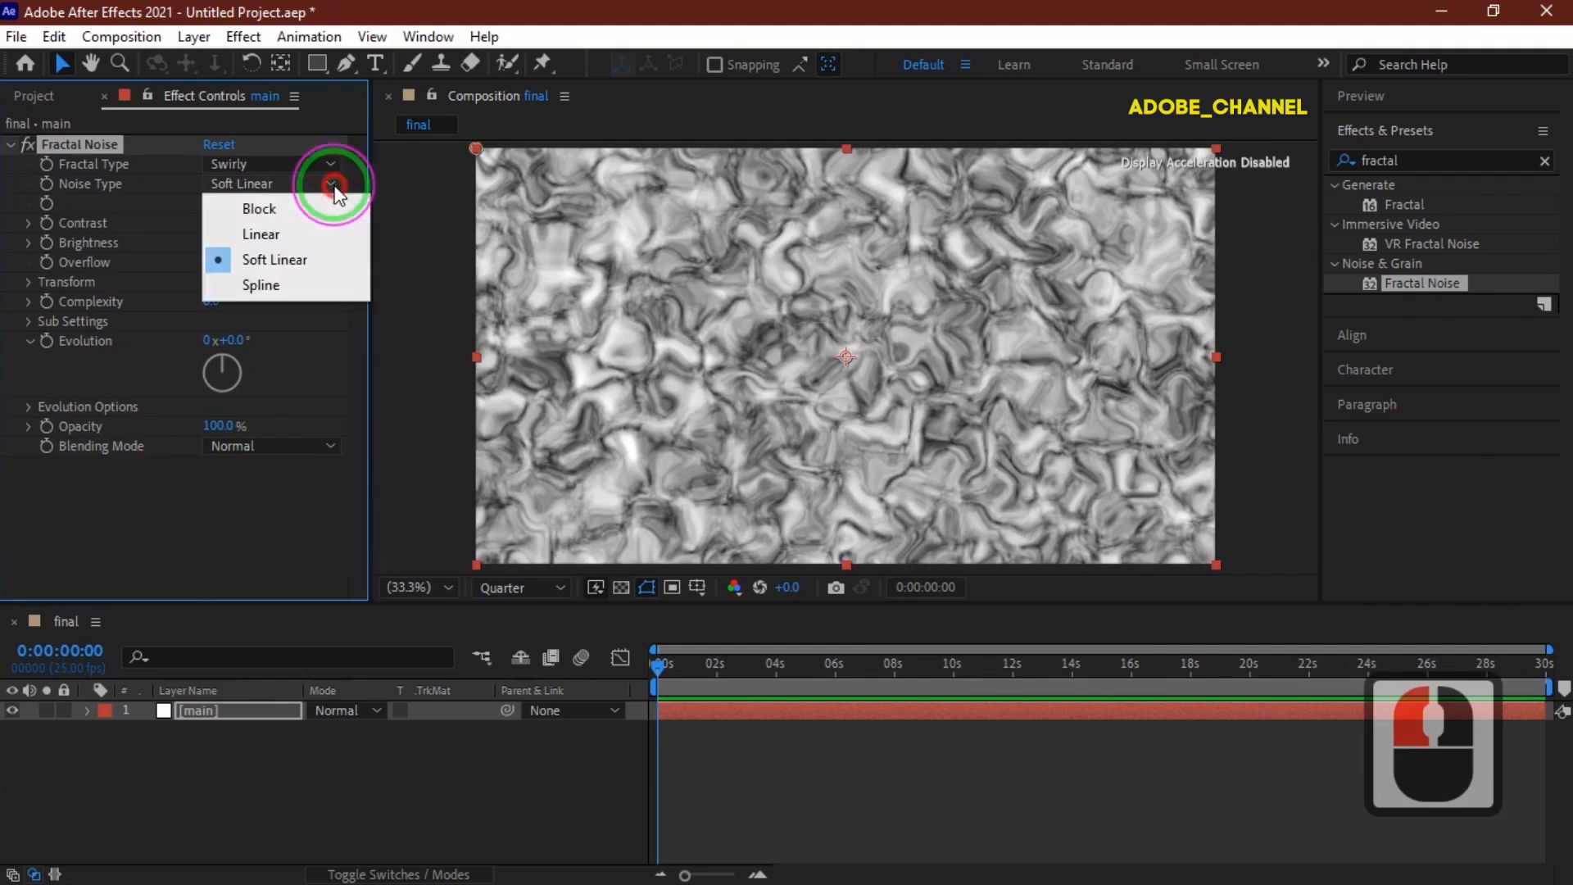
{"action": "left_click", "coordinate": [282, 291]}
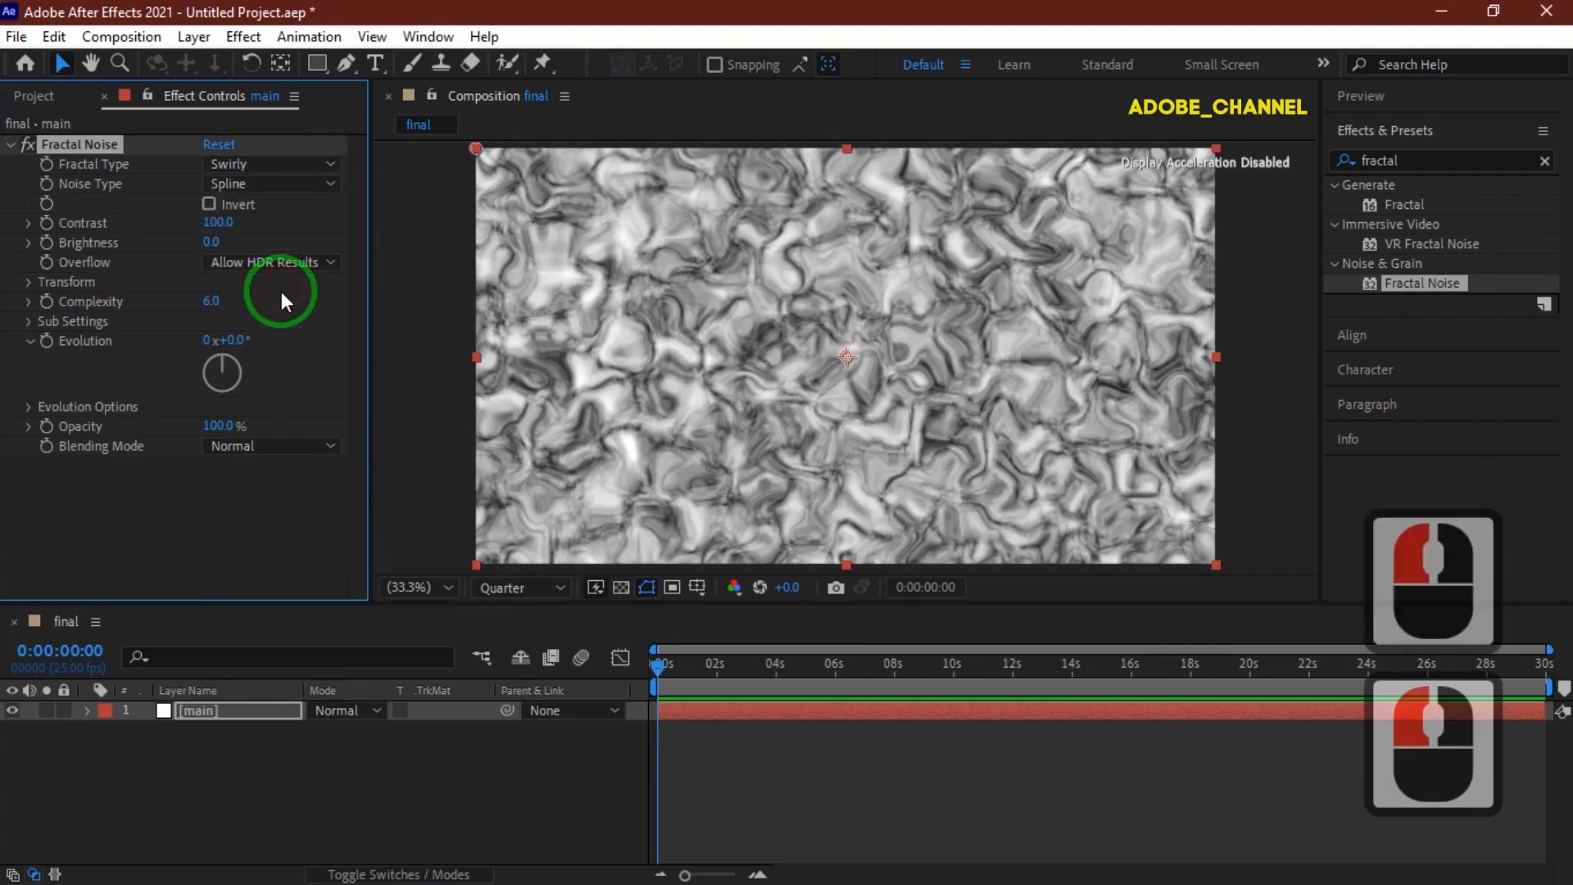
Set the Fractal Noise Complexity to 1.
{"action": "left_click_drag", "start_coordinate": [226, 301], "coordinate": [212, 305]}
{"action": "type", "text": "1"}
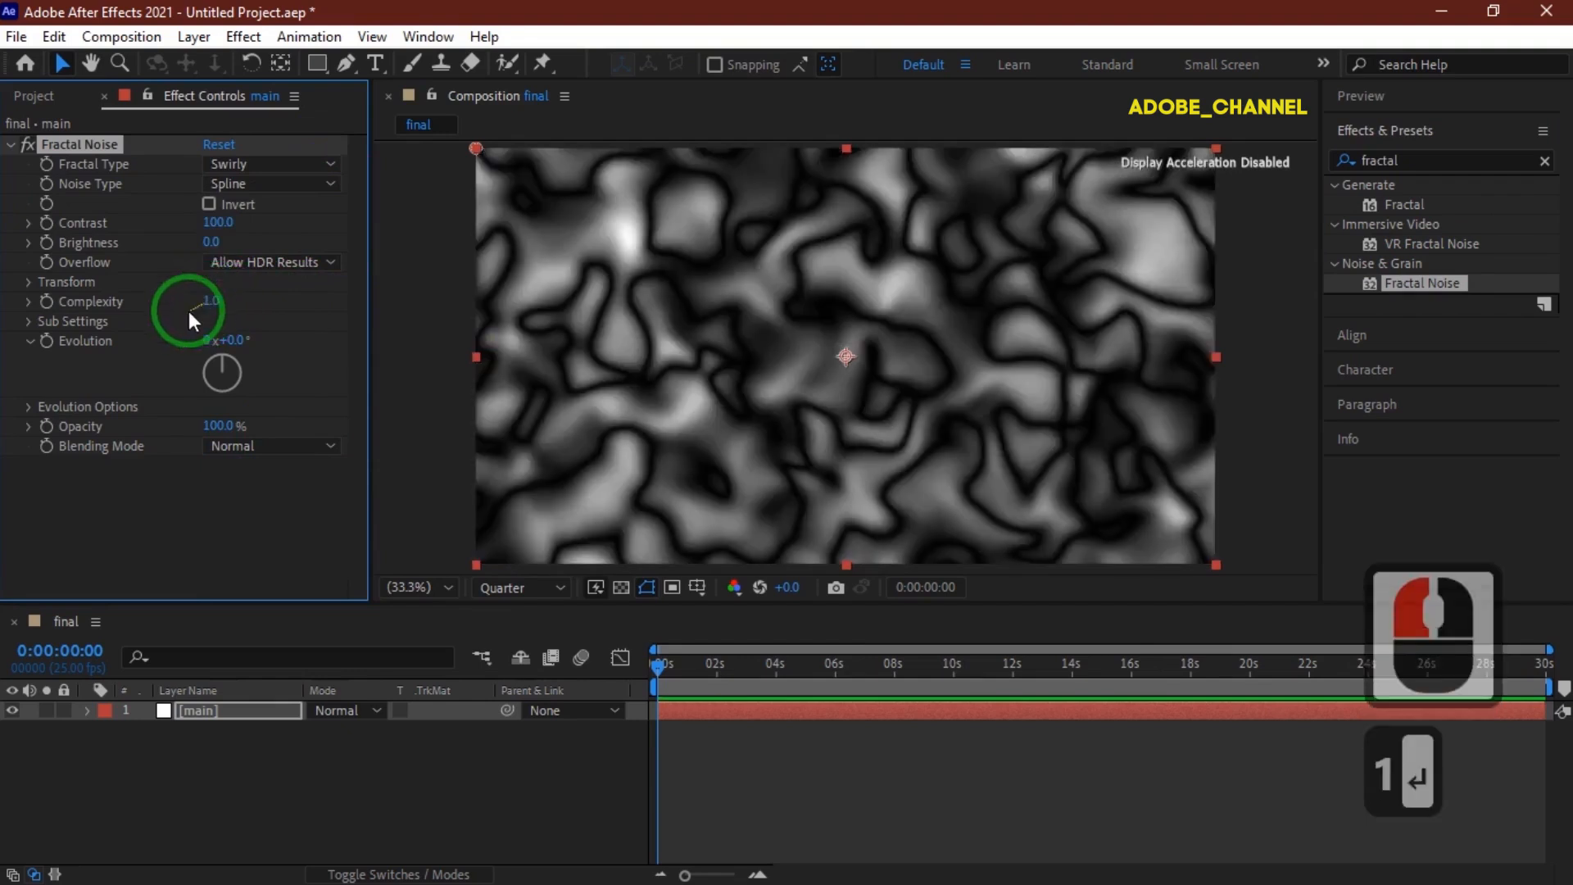
{"action": "key", "text": "Return"}
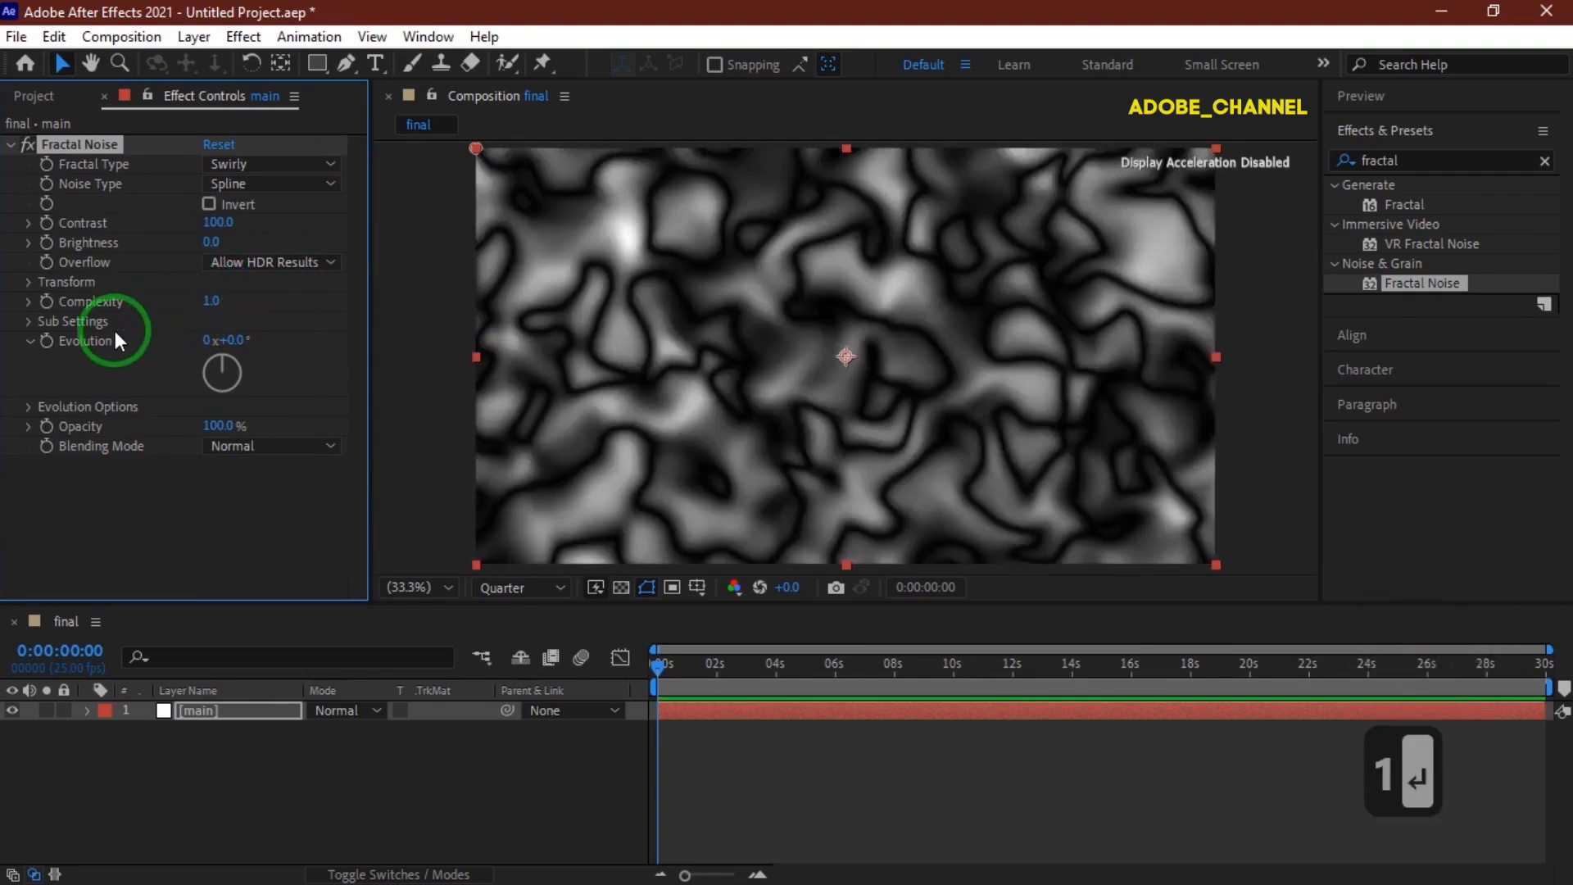
Add the expression time*100 to the Fractal Noise Evolution property.
{"action": "left_click", "coordinate": [47, 341], "text": "alt"}
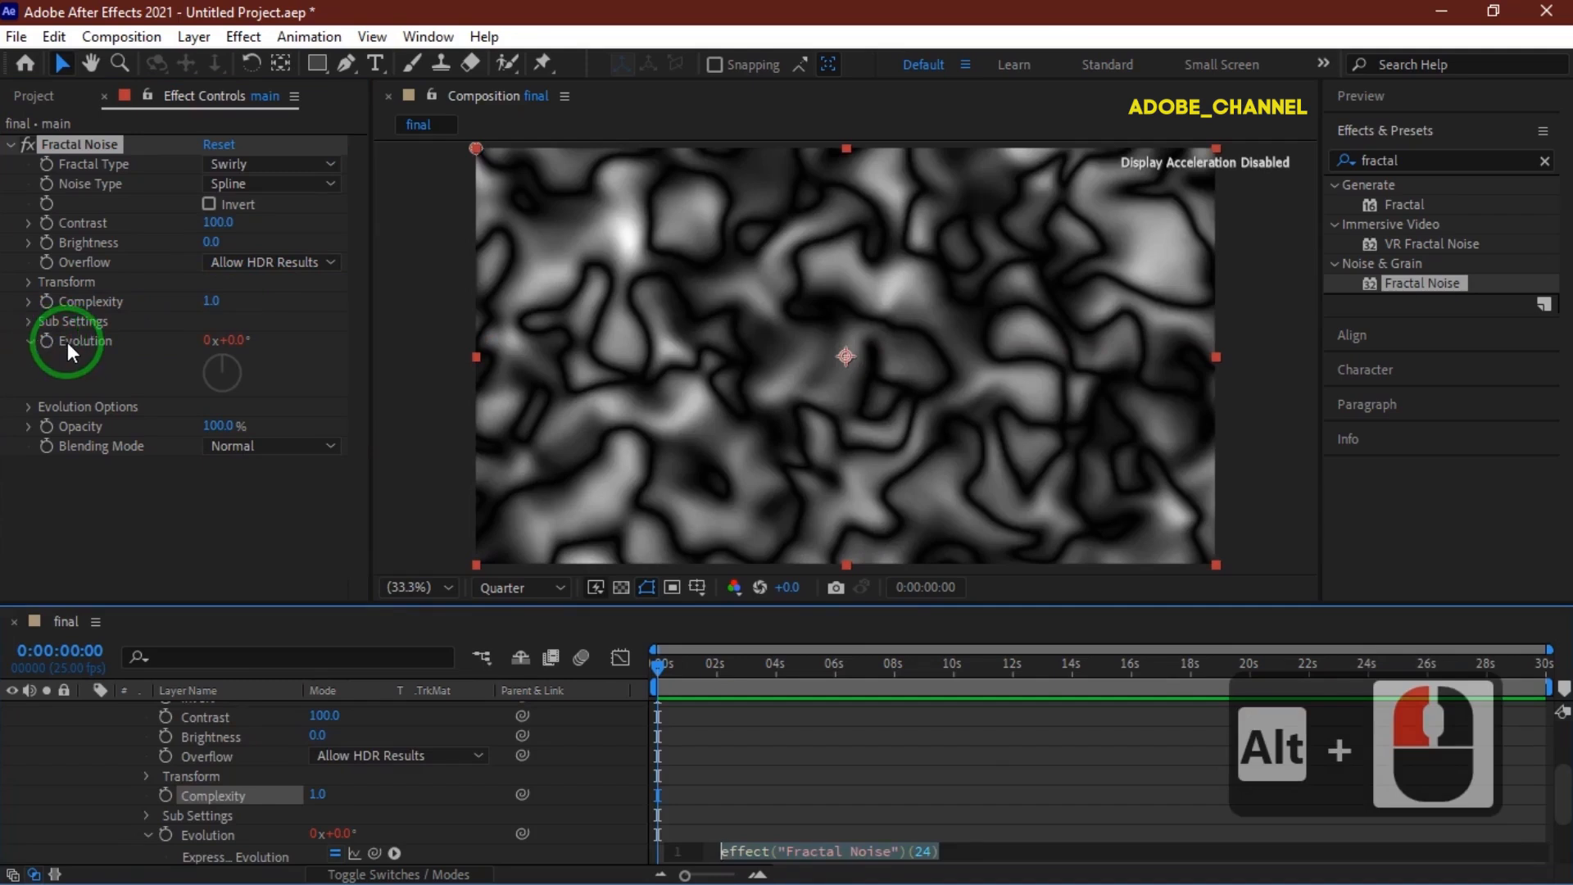
{"action": "type", "text": "time*"}
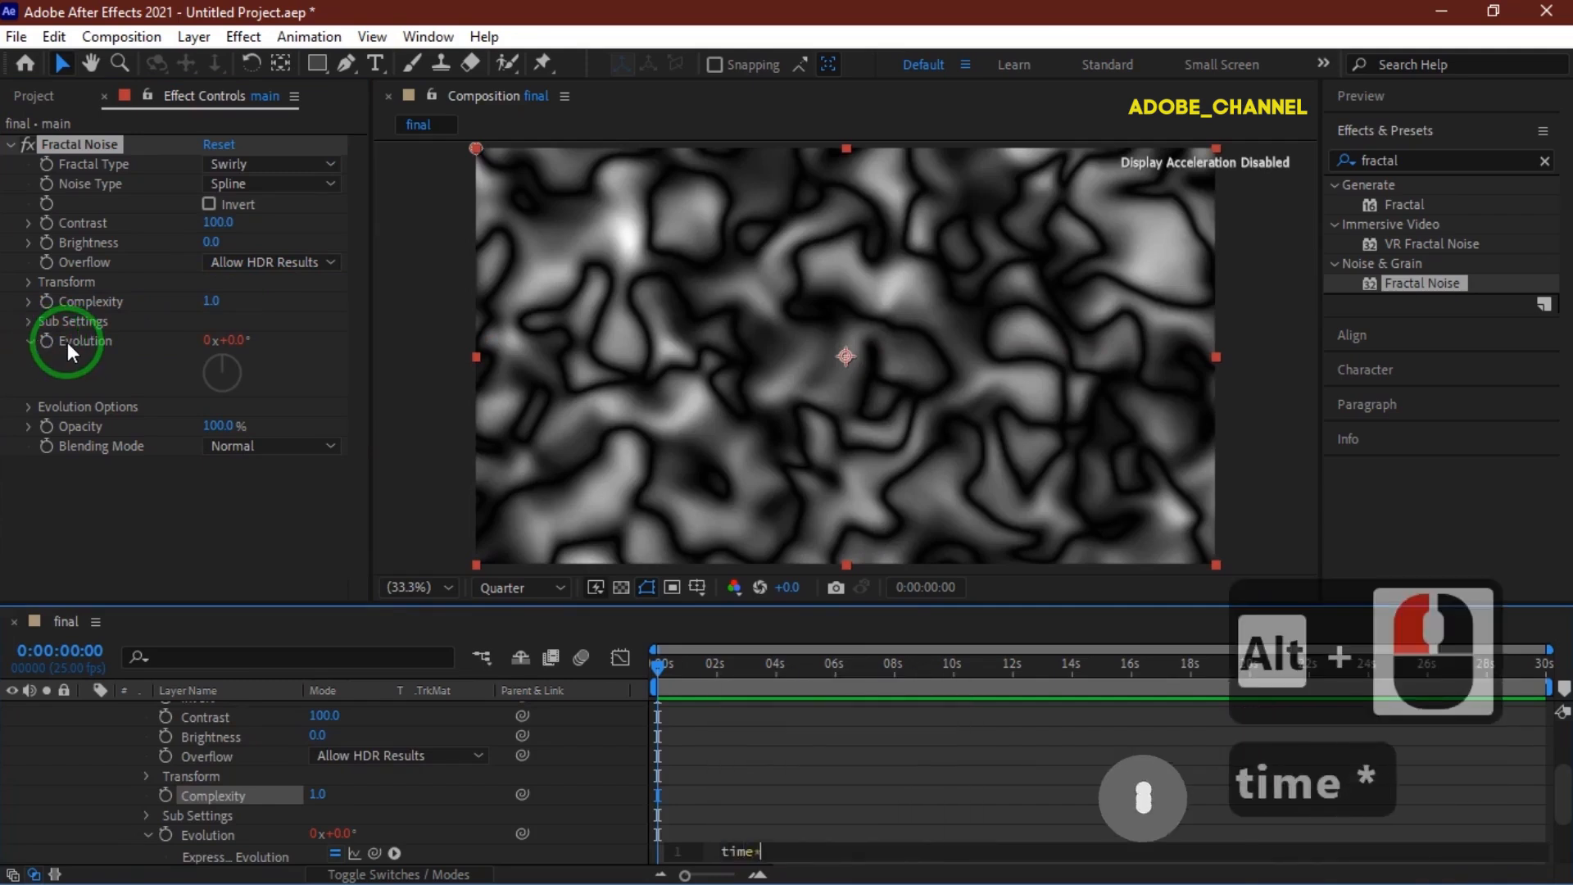
{"action": "type", "text": "100"}
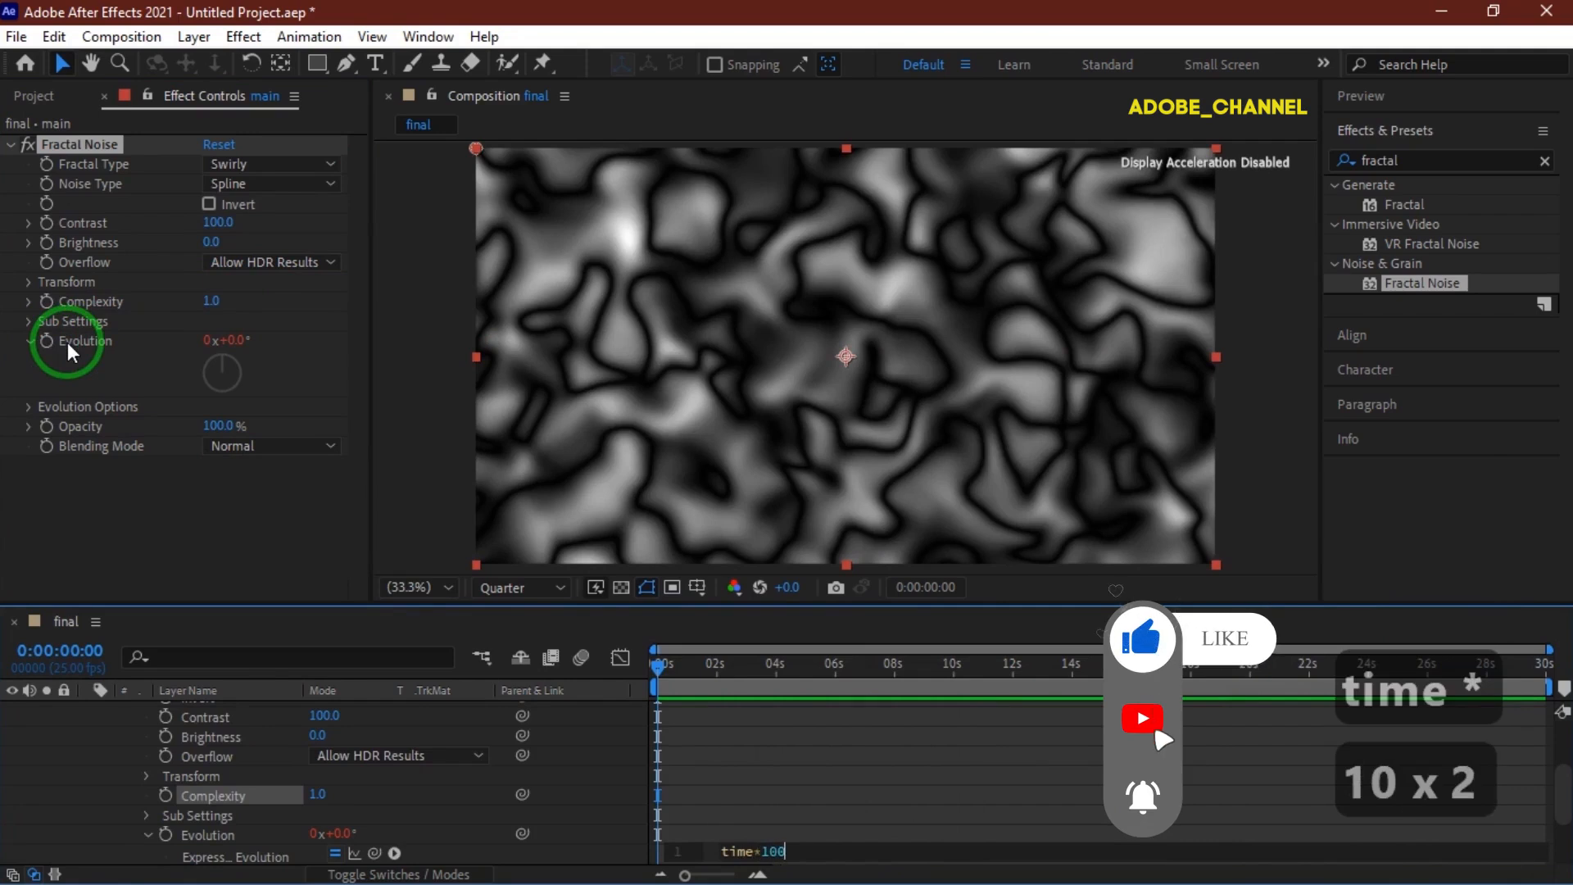
{"action": "key", "text": "Return"}
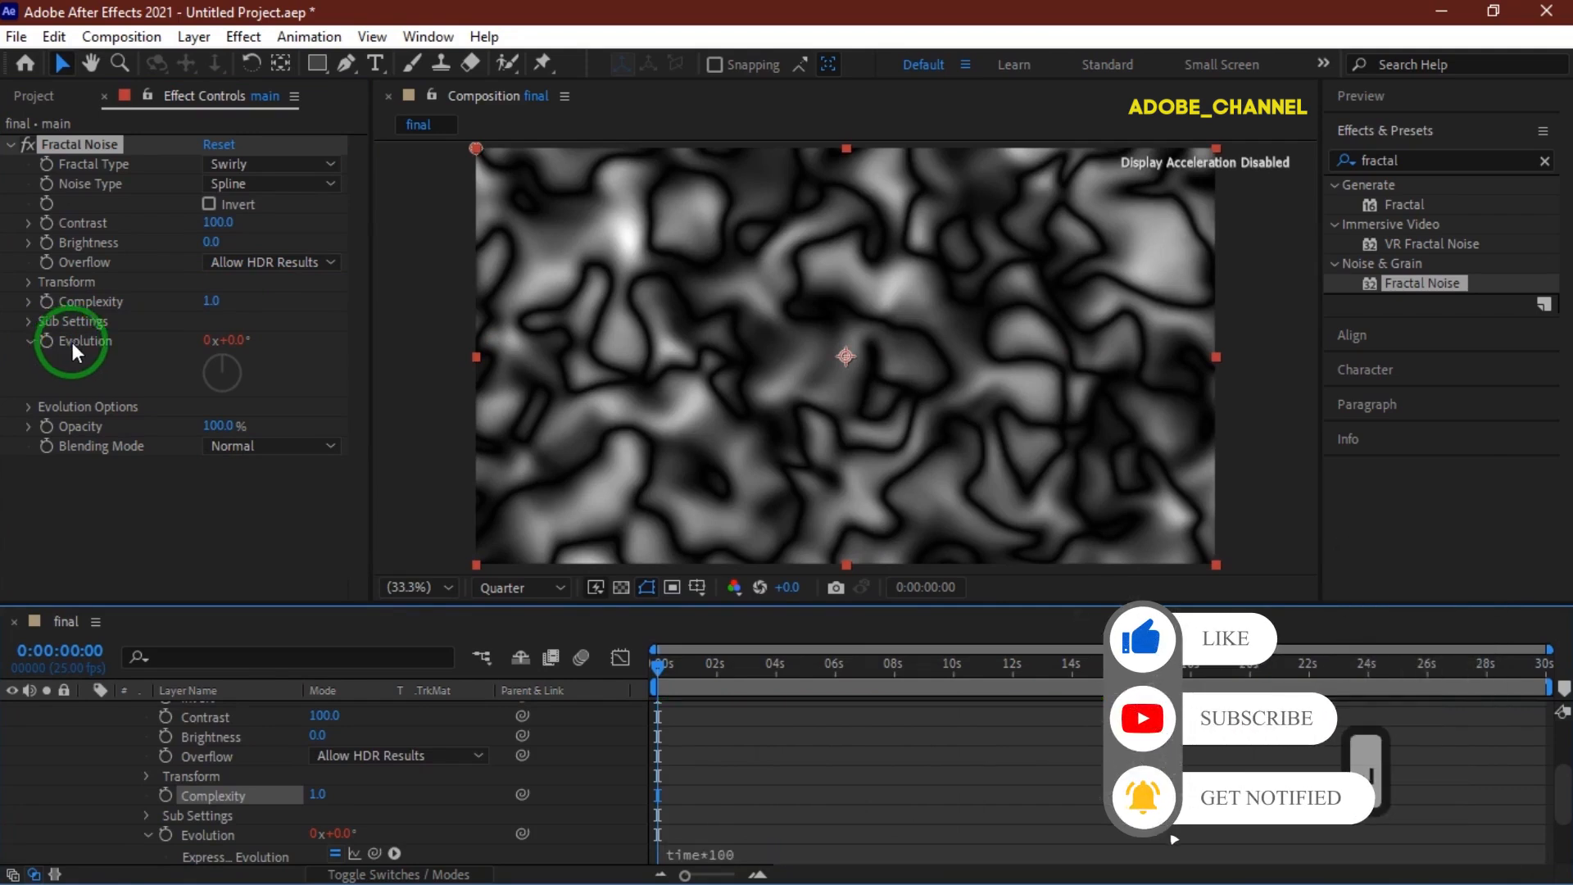
Search the effects for direction and apply Directional Blur to the layer.
{"action": "left_click_drag", "start_coordinate": [1430, 158], "coordinate": [1325, 170]}
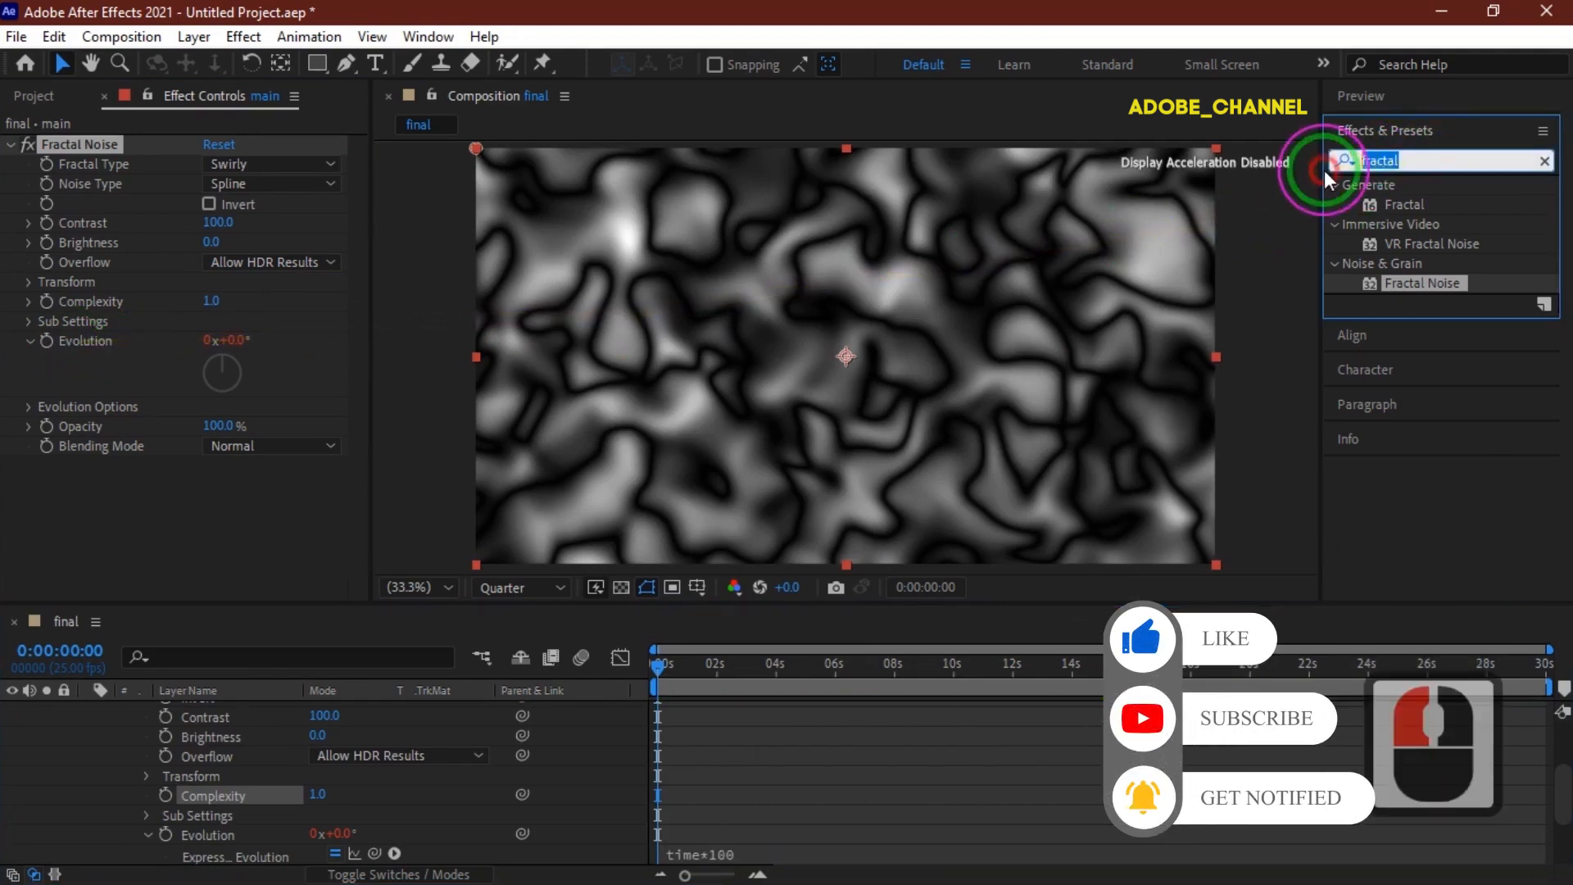
{"action": "type", "text": "di"}
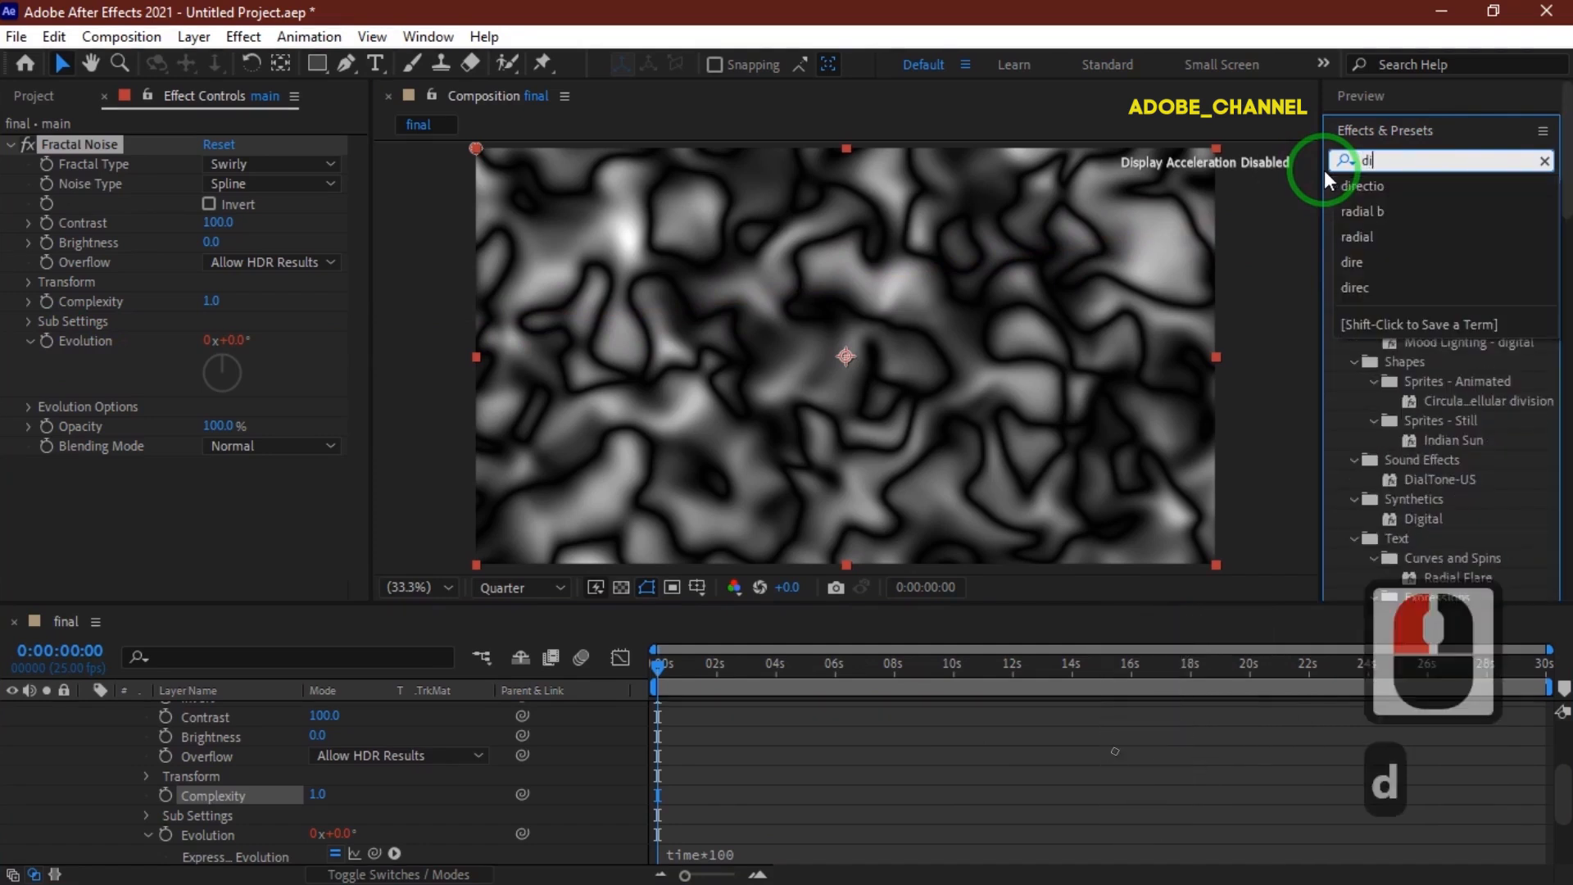
{"action": "type", "text": "rect"}
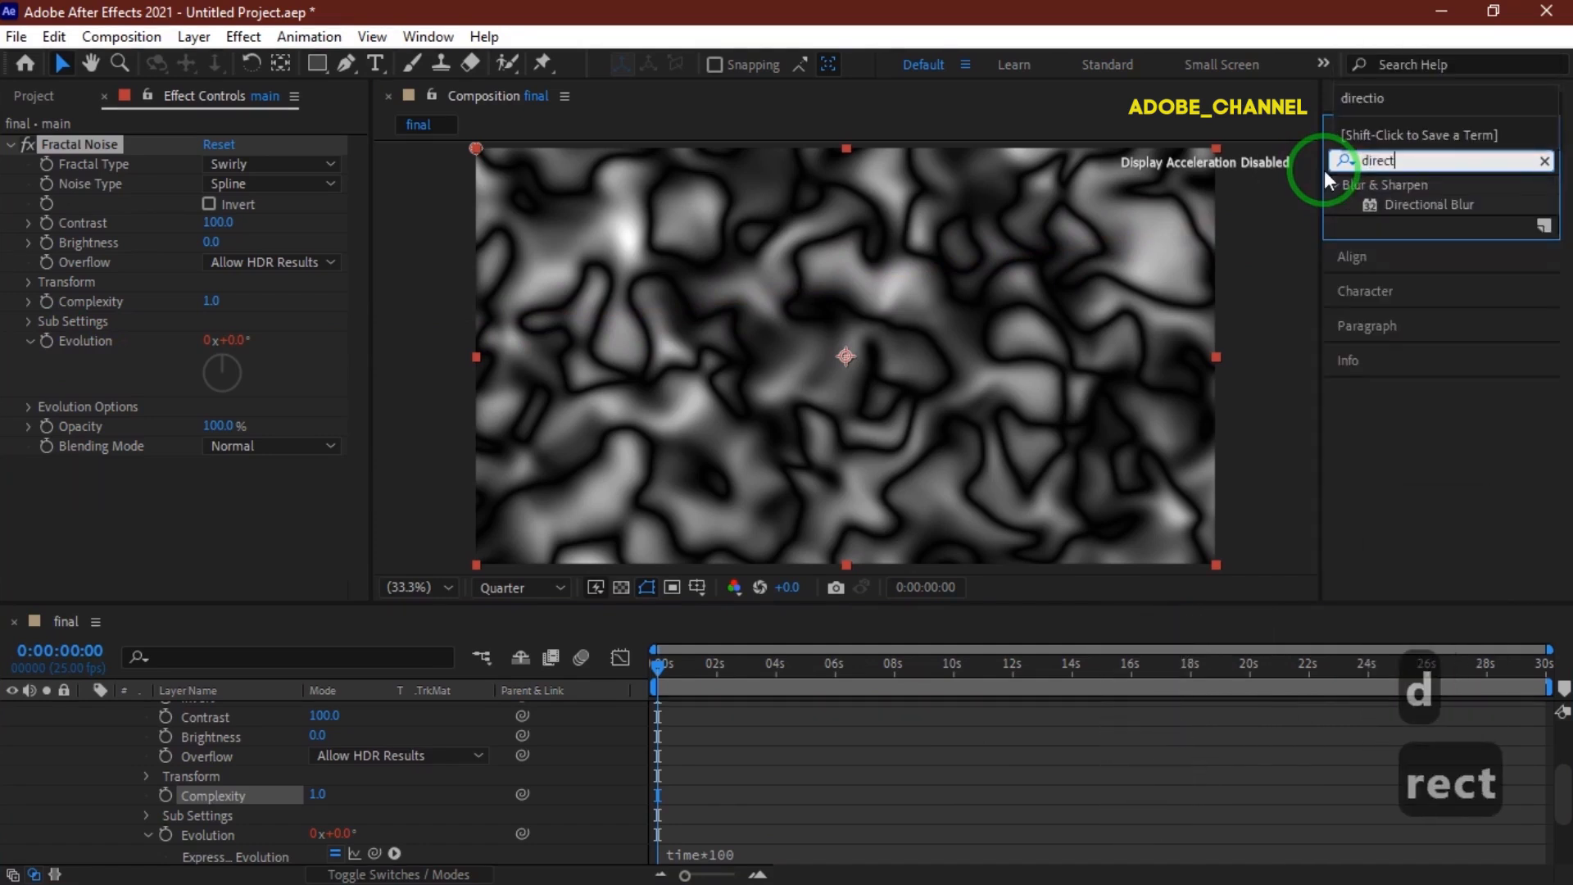
{"action": "type", "text": "io"}
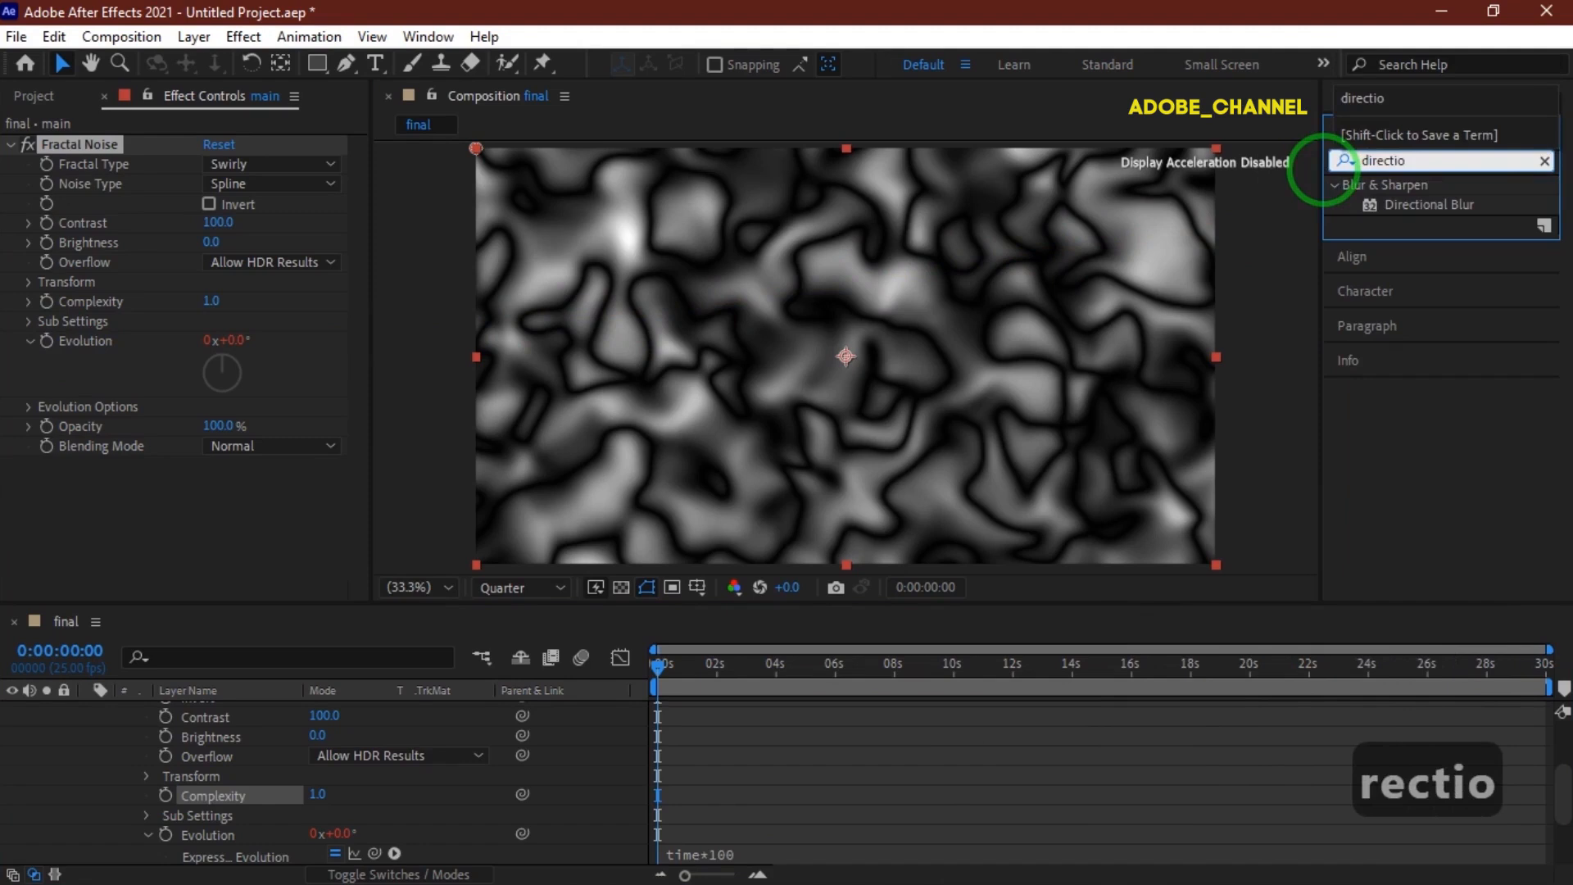
{"action": "double_click", "coordinate": [1434, 204]}
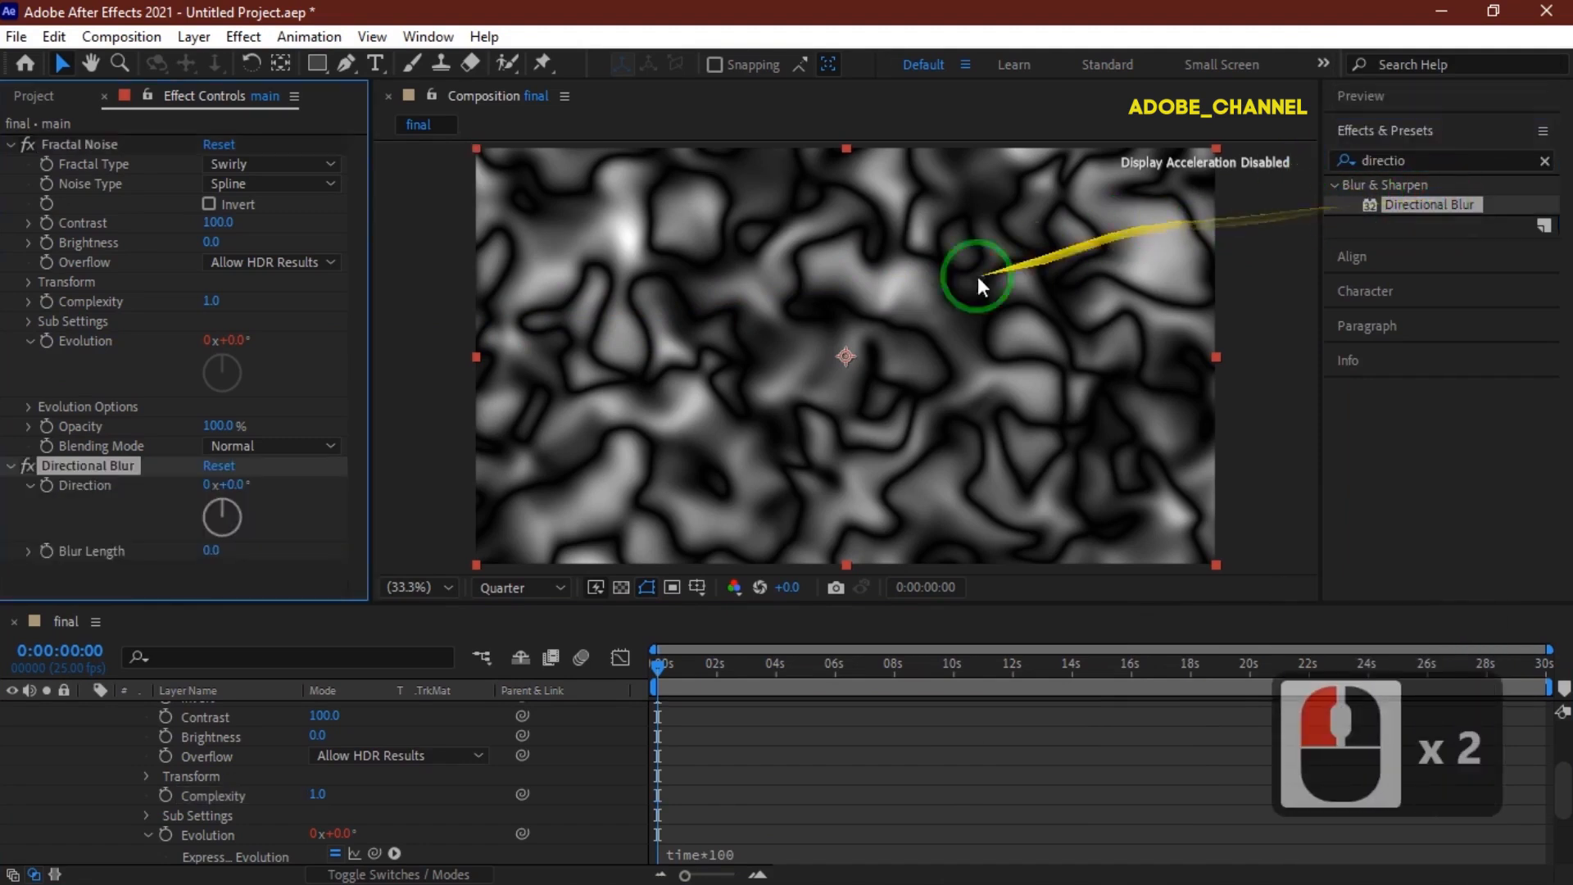
Set the Directional Blur's Blur Length to 300.
{"action": "left_click", "coordinate": [211, 551]}
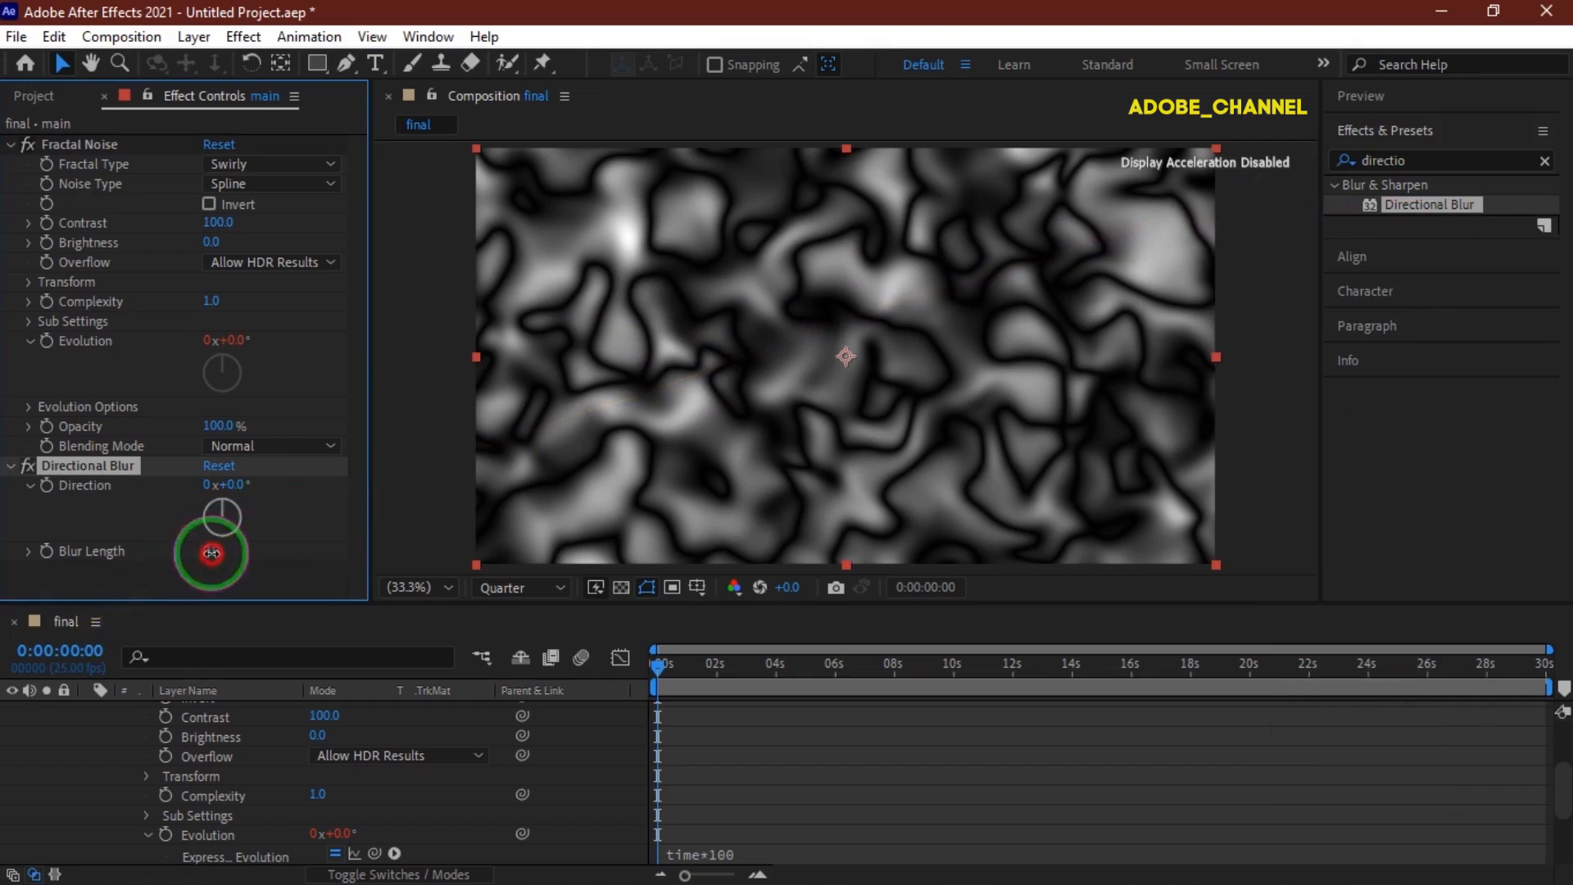
{"action": "type", "text": "300"}
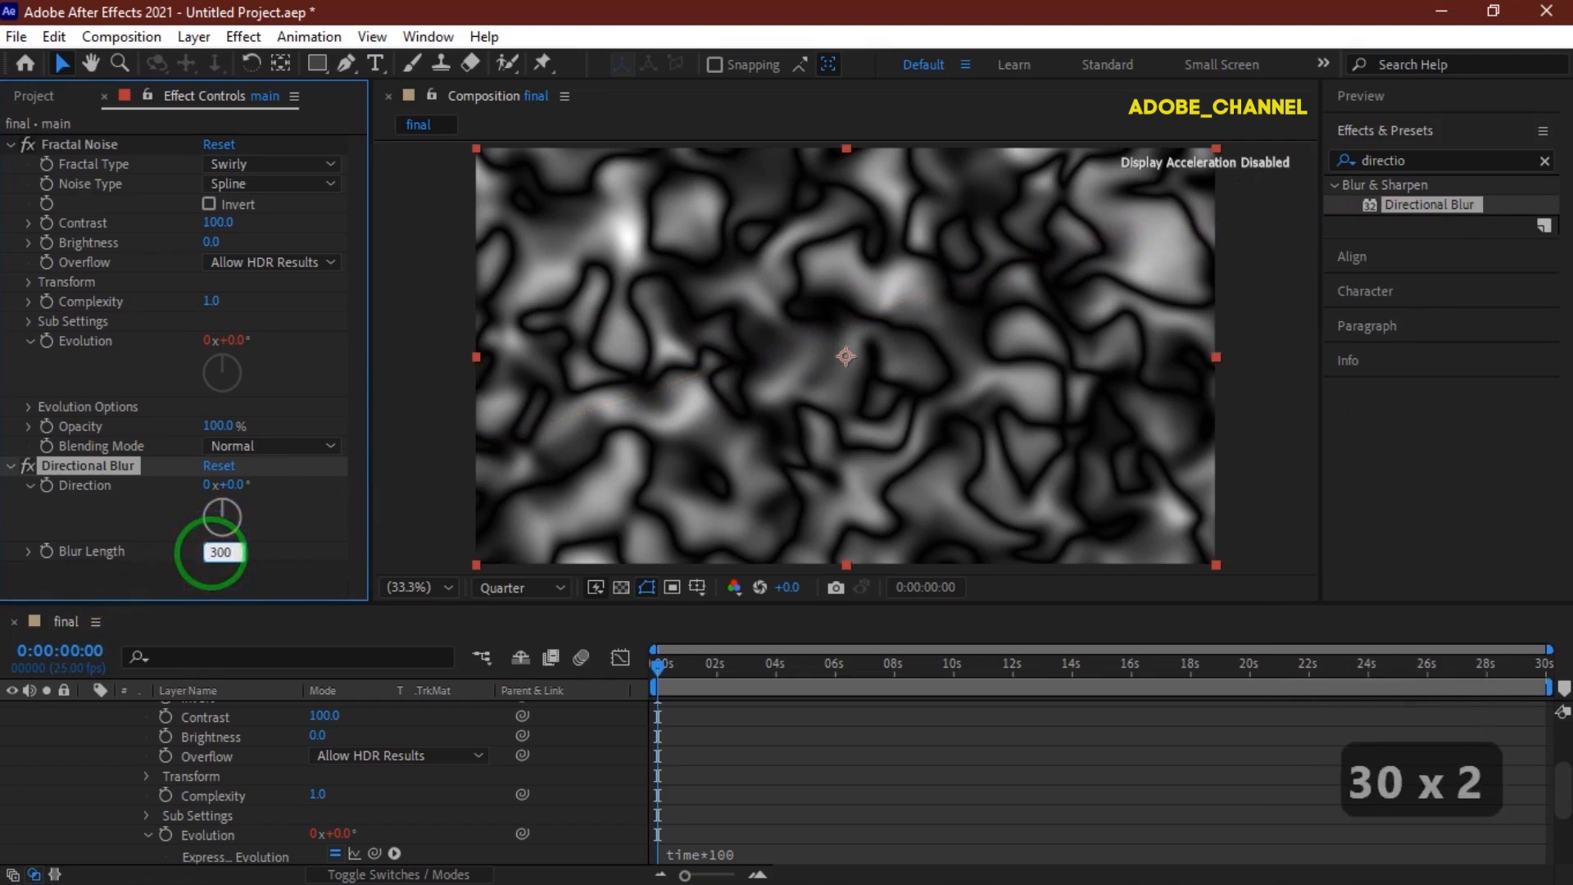
{"action": "key", "text": "Return"}
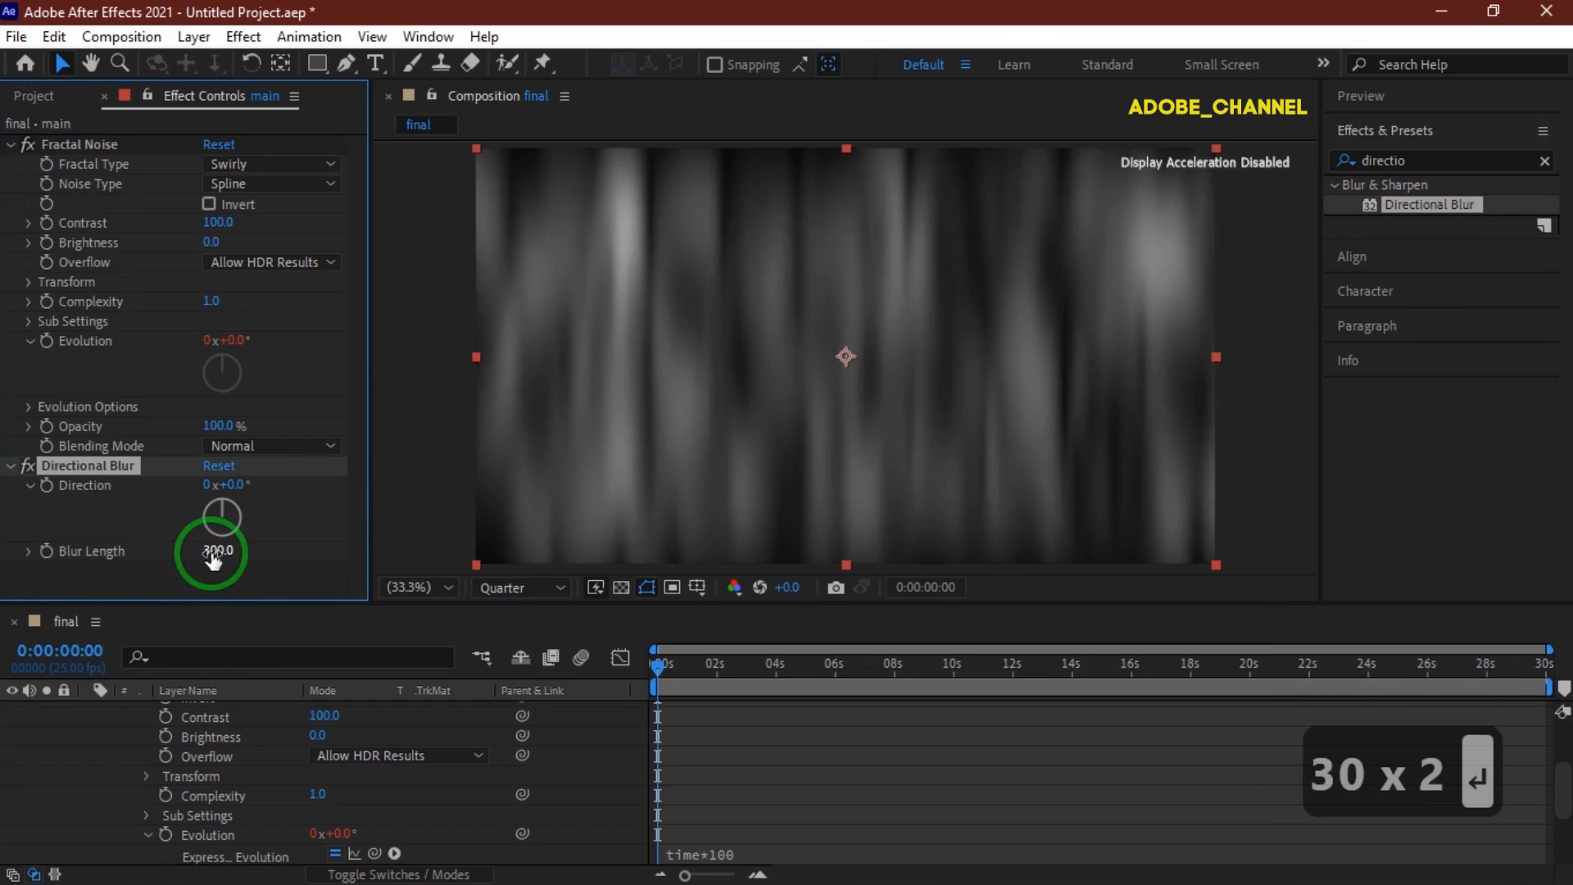
Search the effects for twirl and apply the Twirl distortion effect to the layer.
{"action": "left_click", "coordinate": [836, 667]}
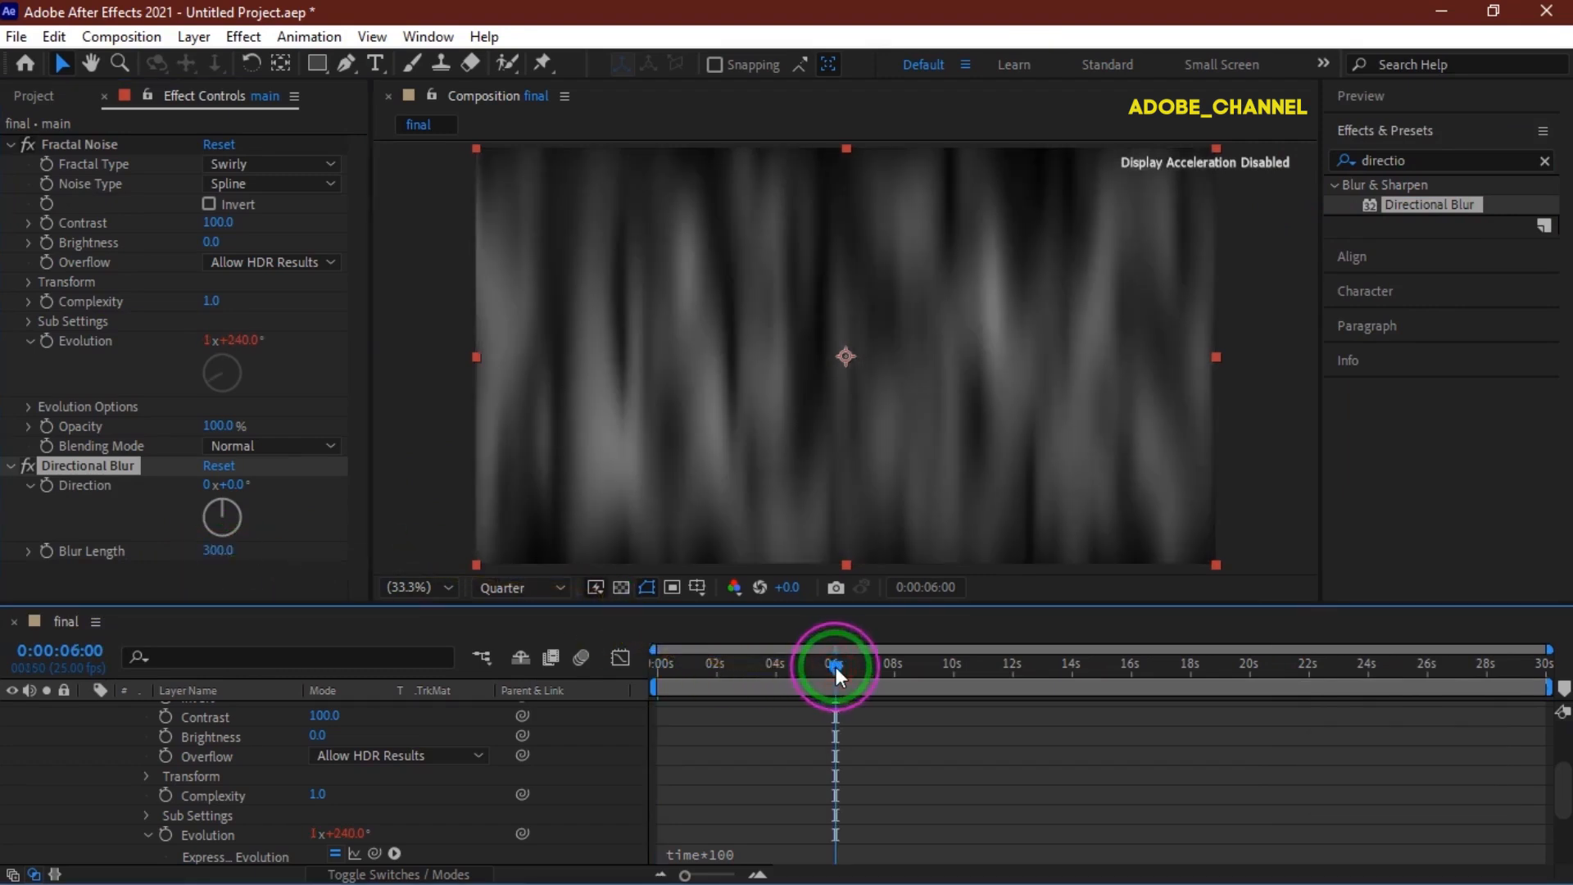
{"action": "double_click", "coordinate": [1421, 160]}
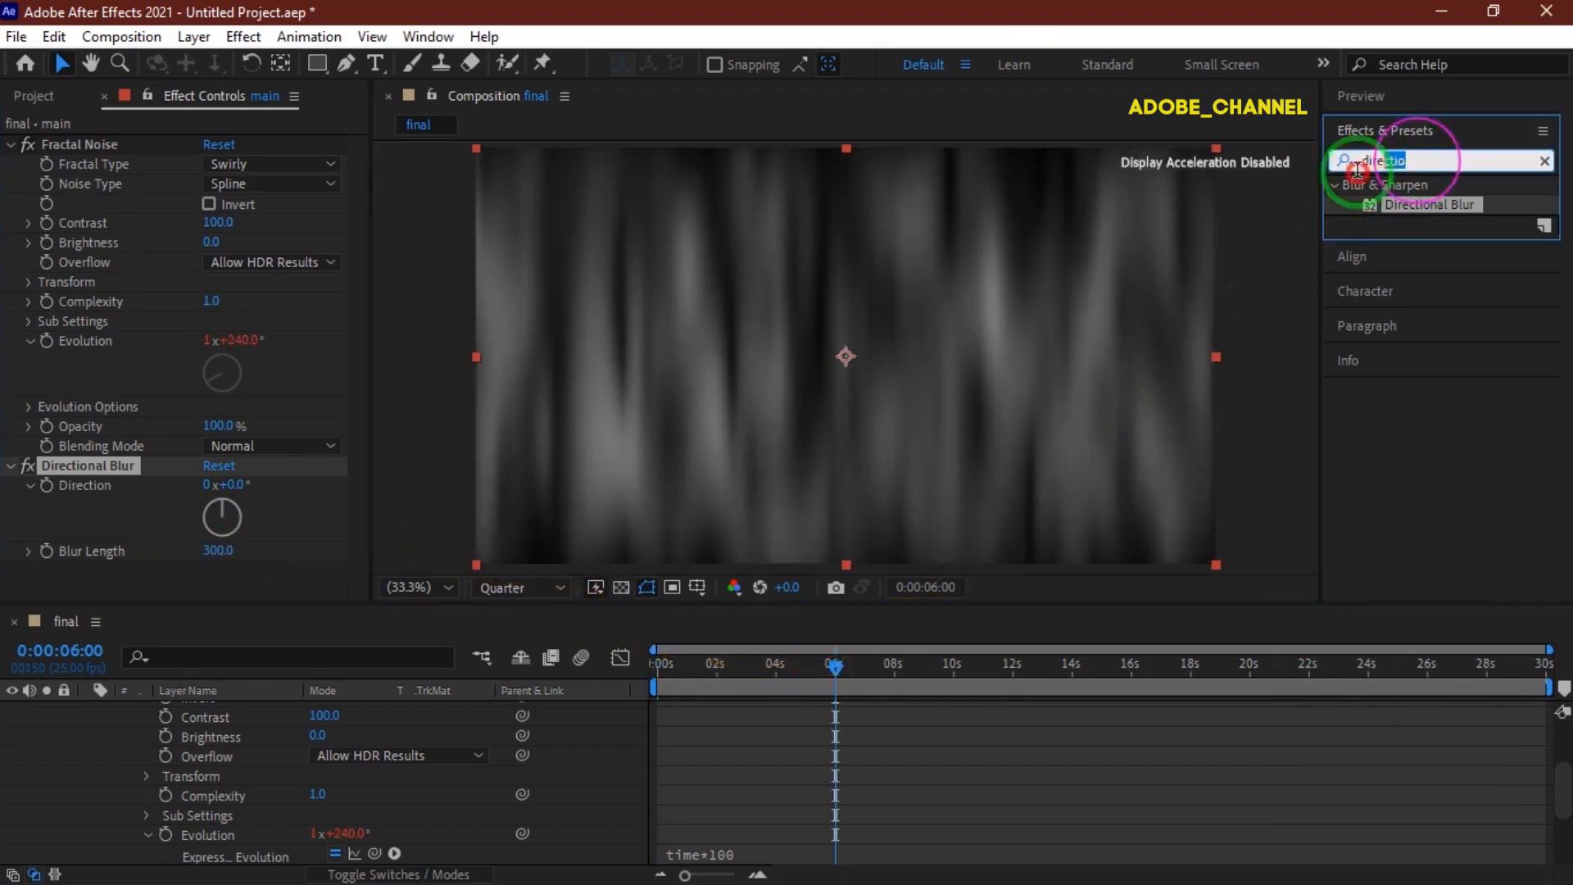
{"action": "type", "text": "twi"}
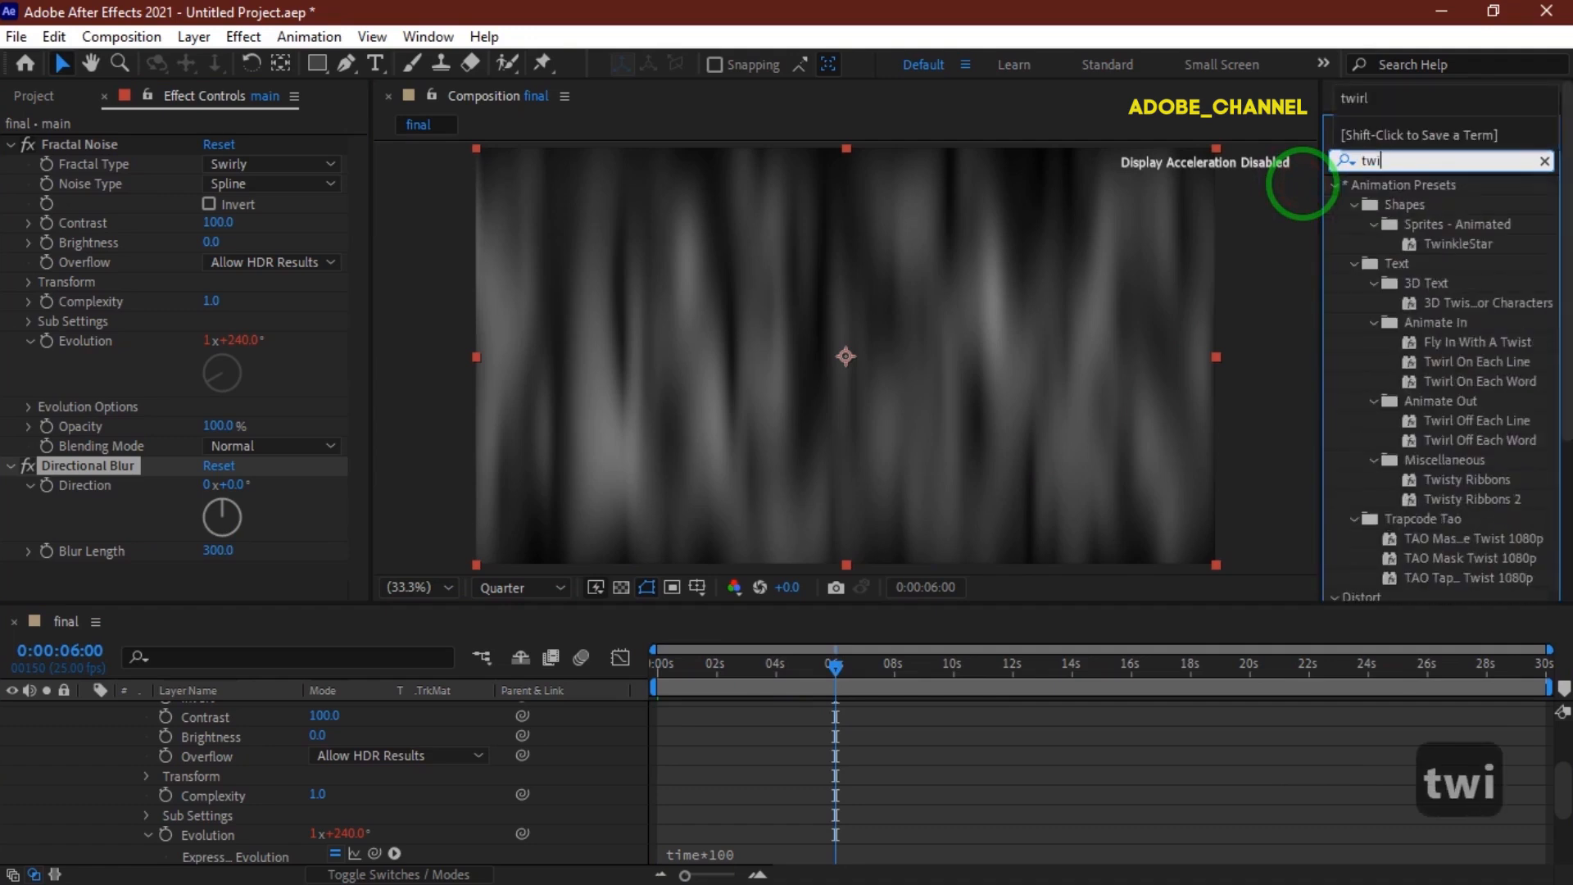
{"action": "type", "text": "r"}
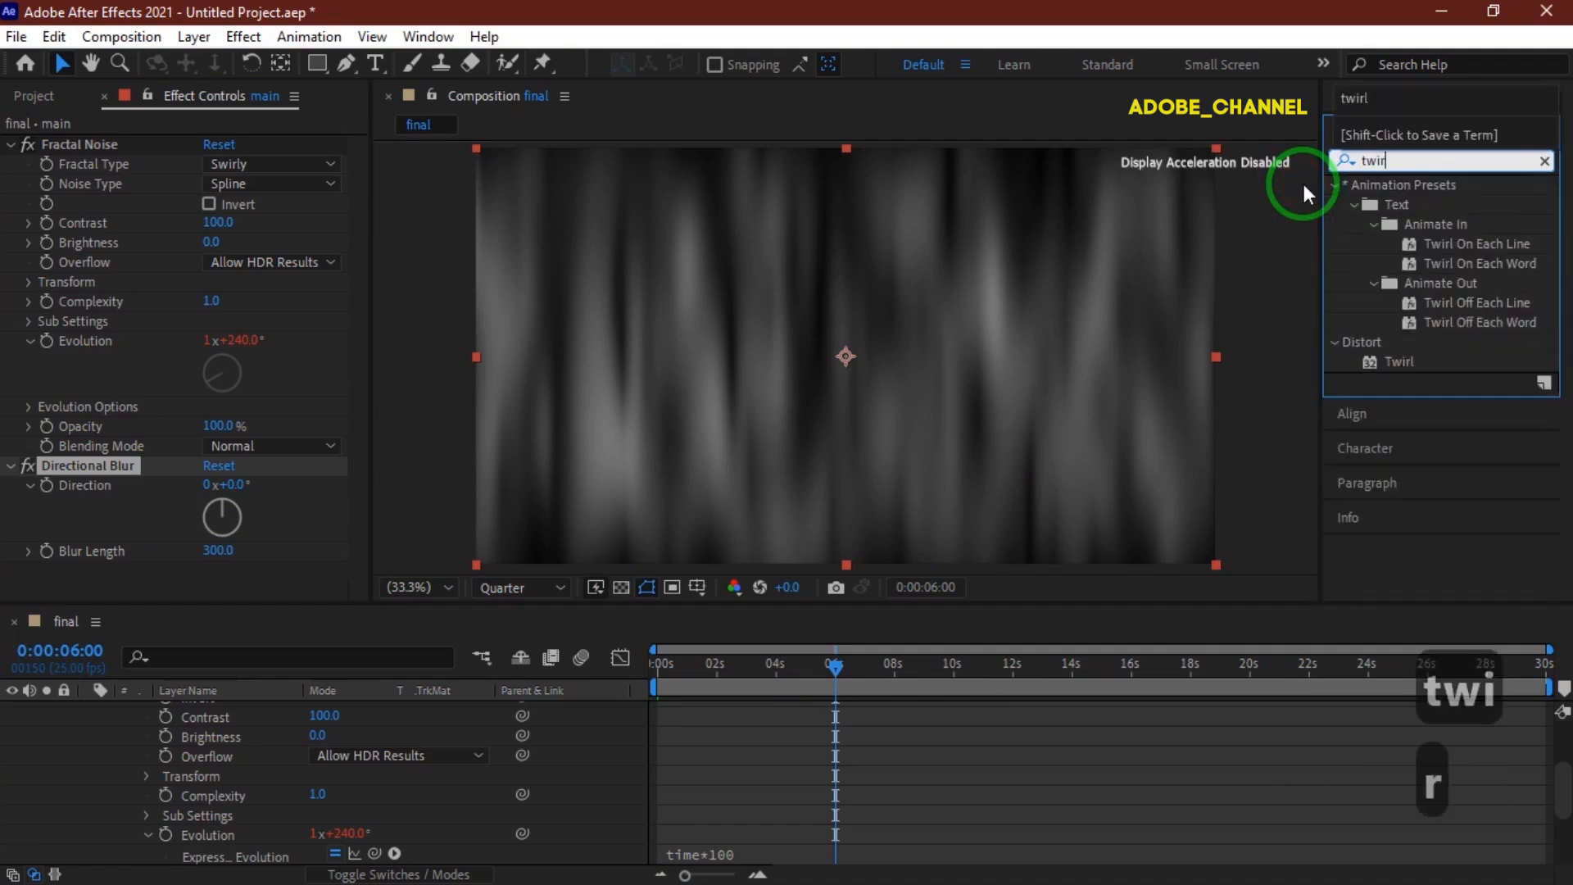
{"action": "double_click", "coordinate": [1400, 360]}
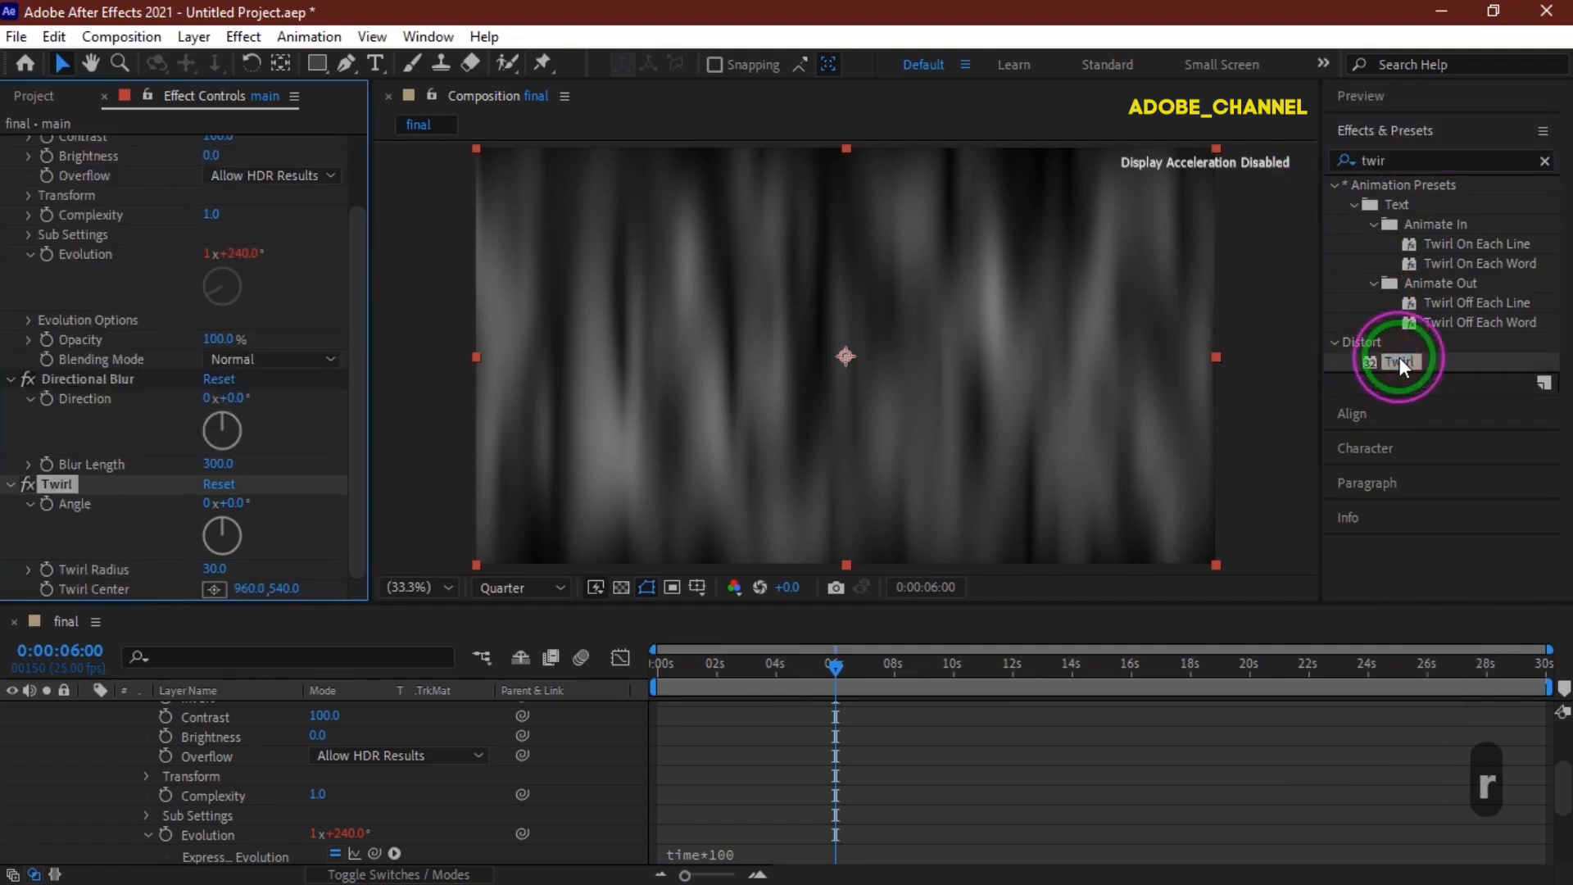
{"action": "left_click_drag", "start_coordinate": [1399, 357], "coordinate": [341, 536]}
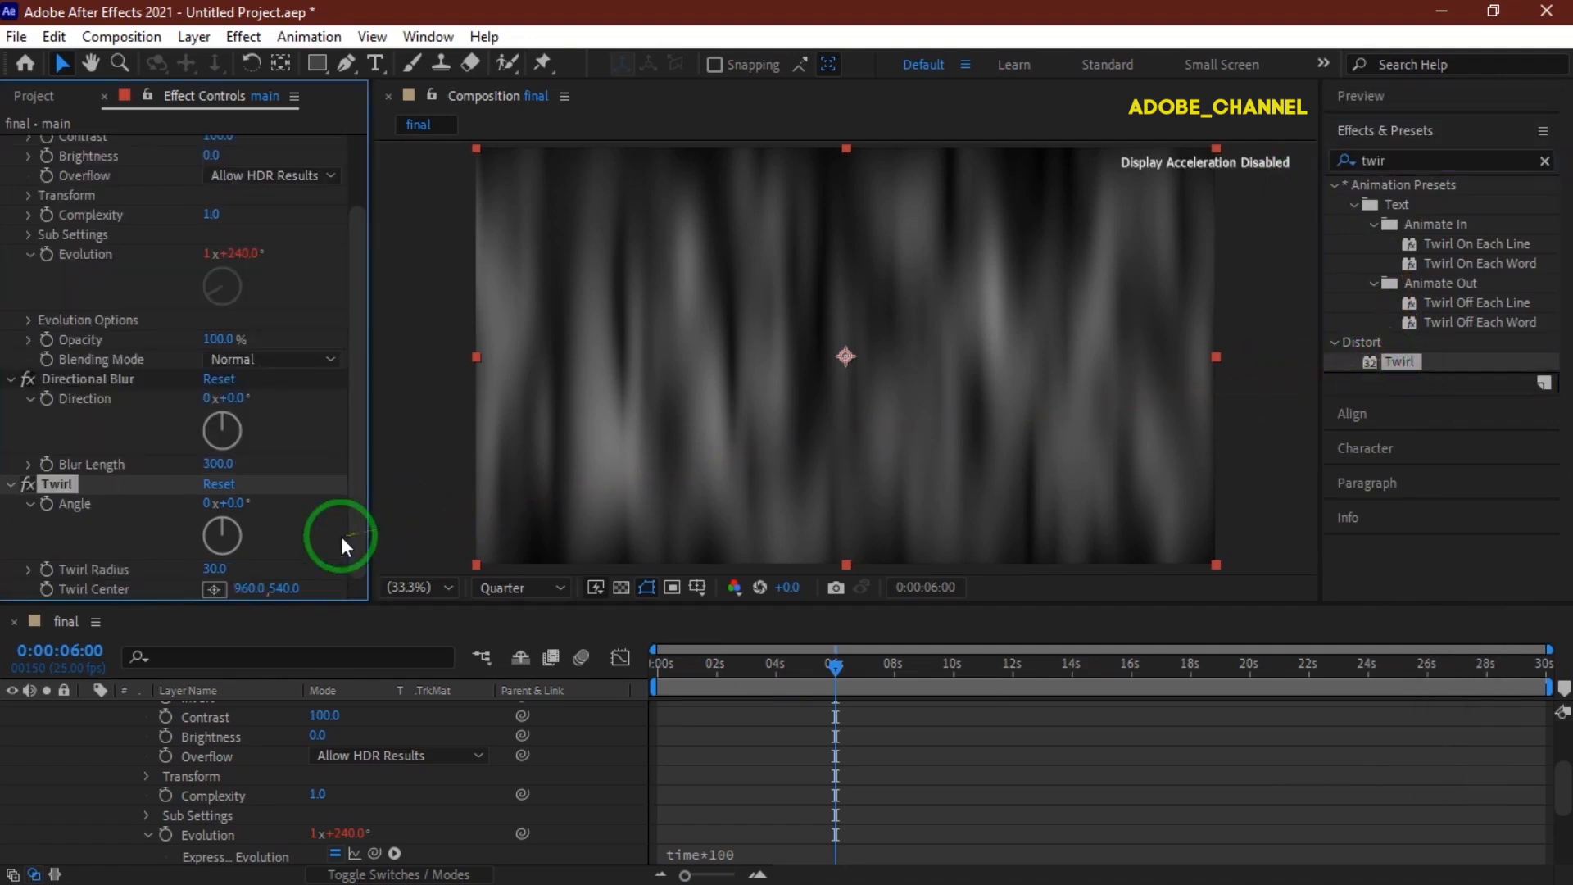
Set the Twirl Angle to 10 revolutions and the Twirl Radius to 100.
{"action": "left_click", "coordinate": [210, 506]}
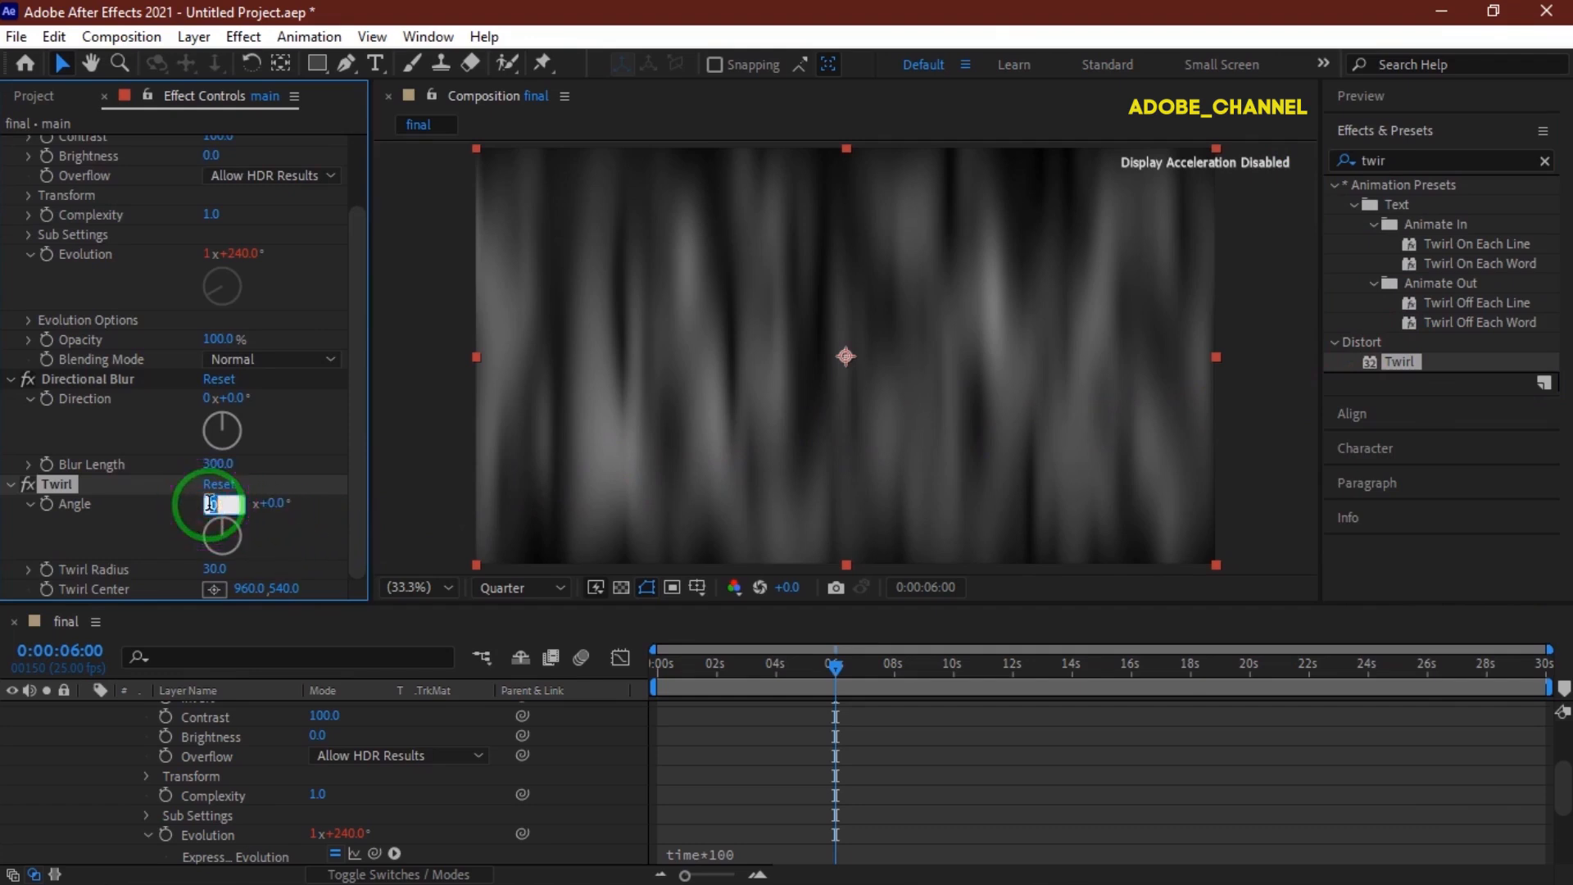
{"action": "type", "text": "10"}
{"action": "key", "text": "Return"}
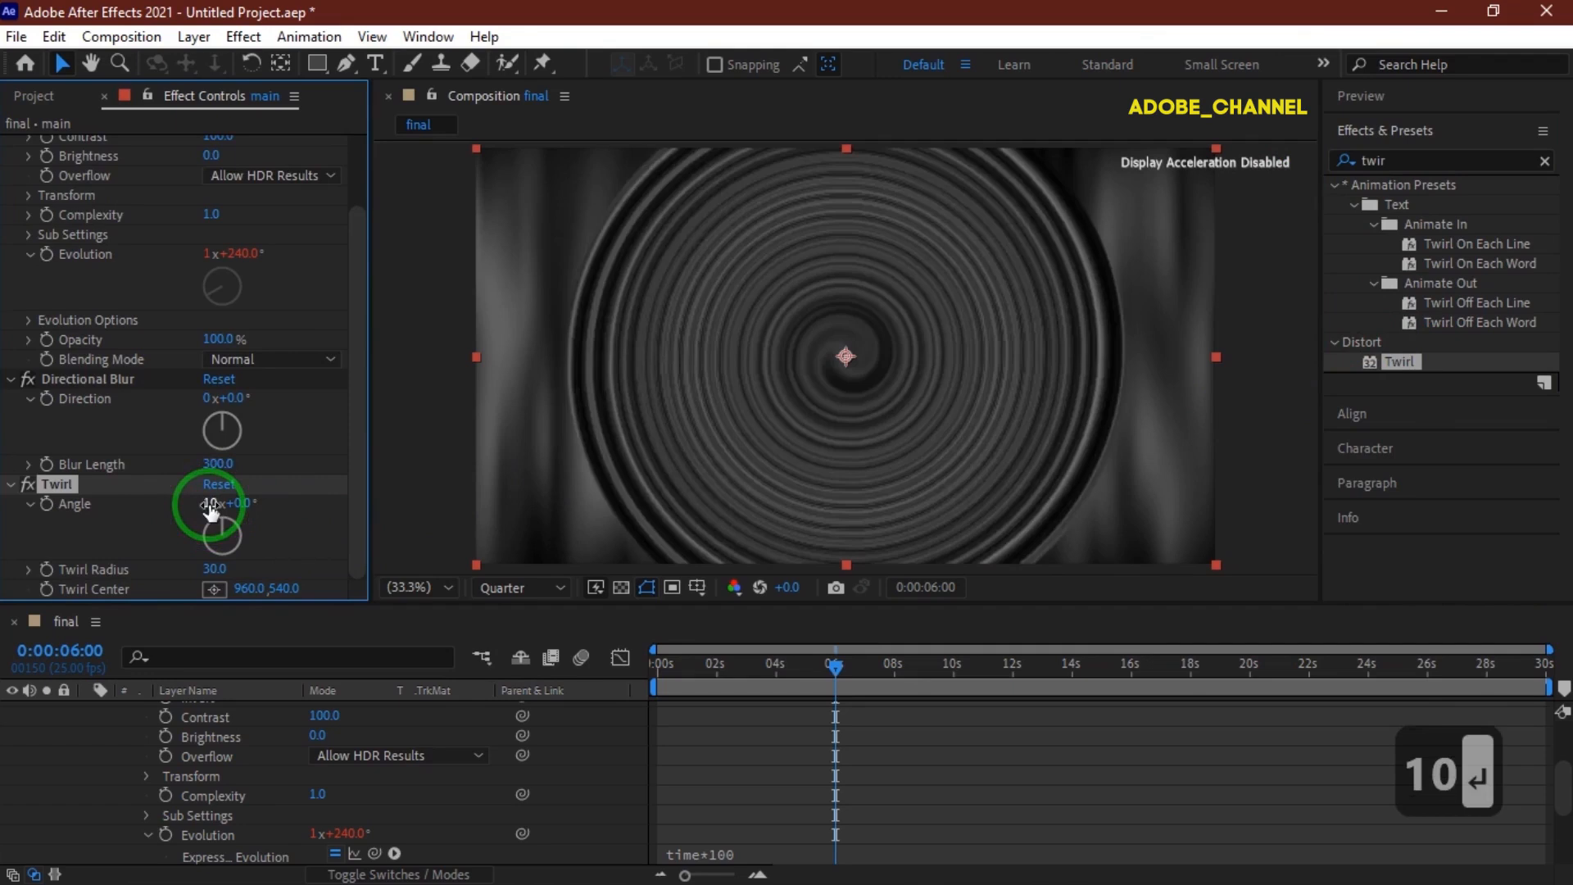
{"action": "left_click", "coordinate": [211, 570]}
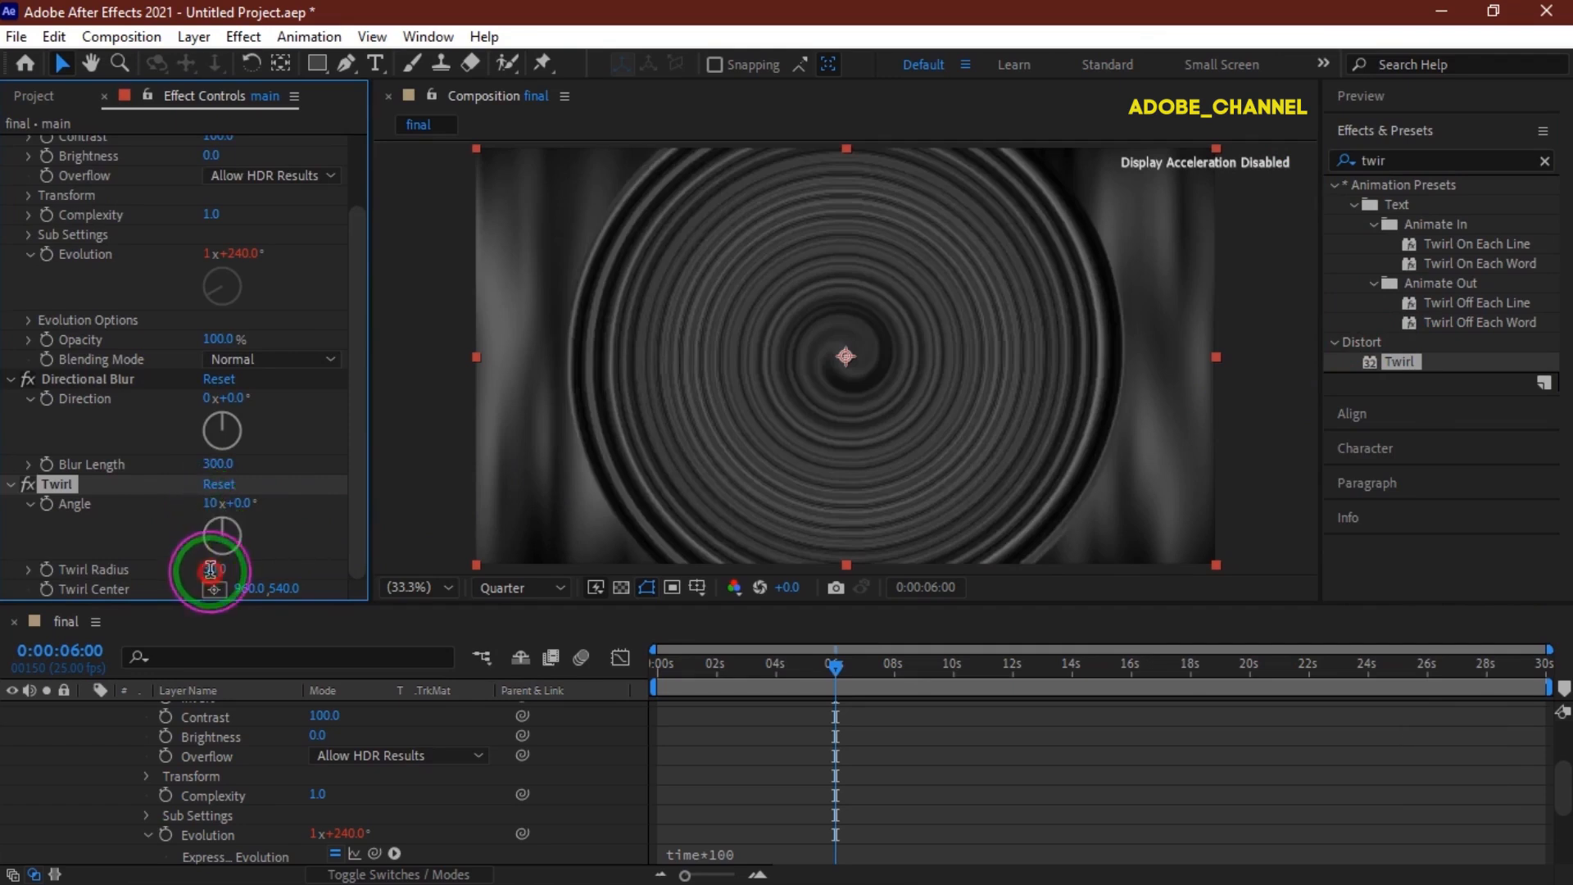
{"action": "type", "text": "100"}
{"action": "key", "text": "Return"}
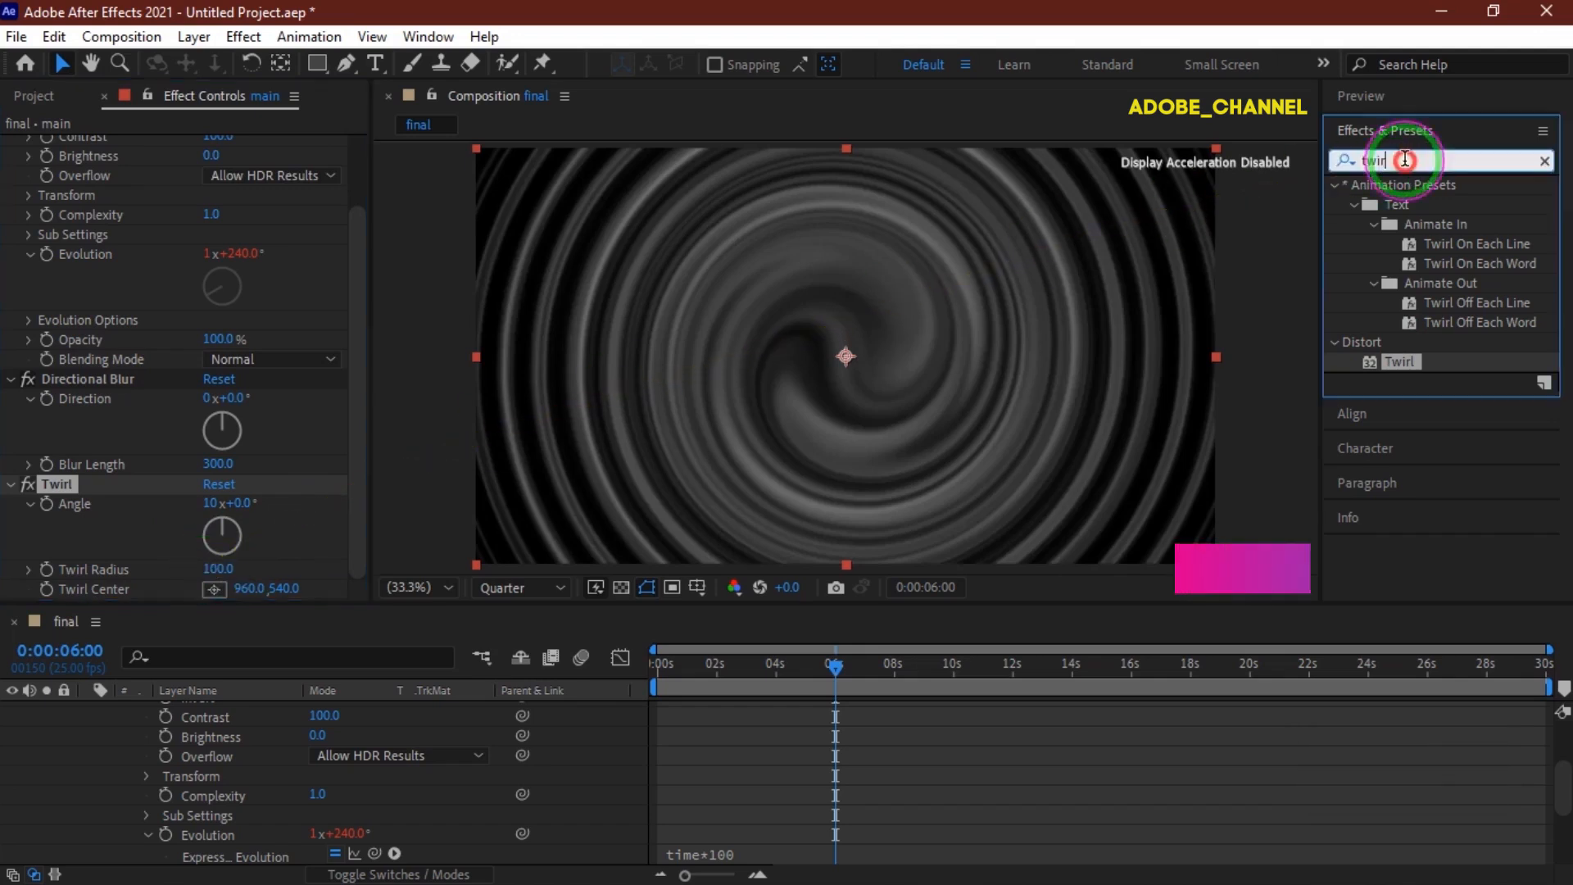
Search the effects for cc toner, apply CC Toner to the layer and set its Tones to Pentone.
{"action": "left_click", "coordinate": [1347, 164]}
{"action": "type", "text": "cc"}
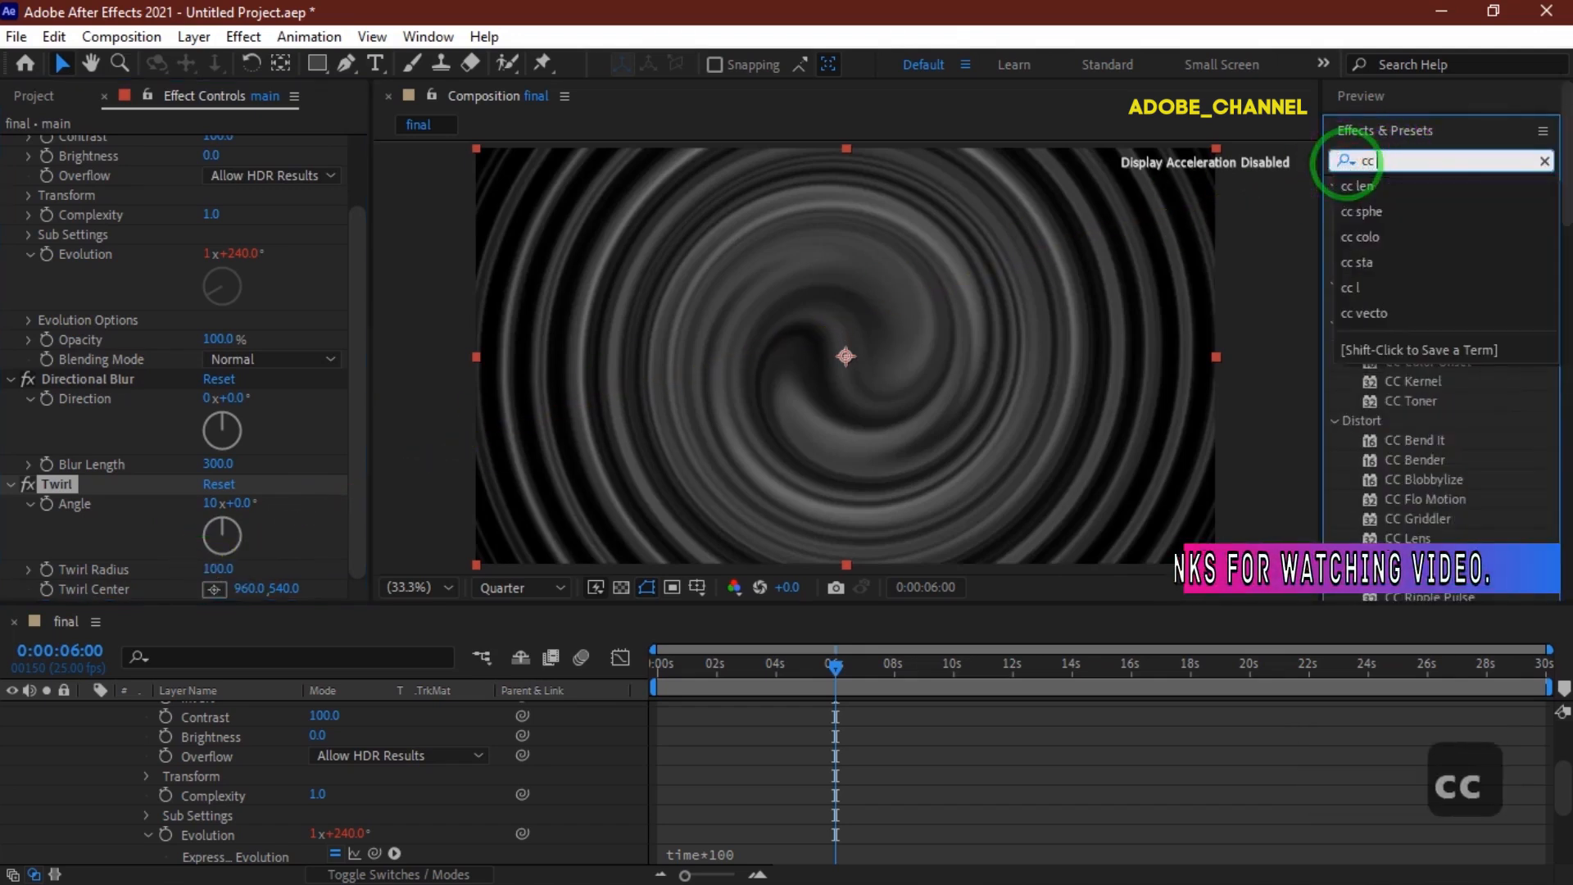
{"action": "type", "text": " toner"}
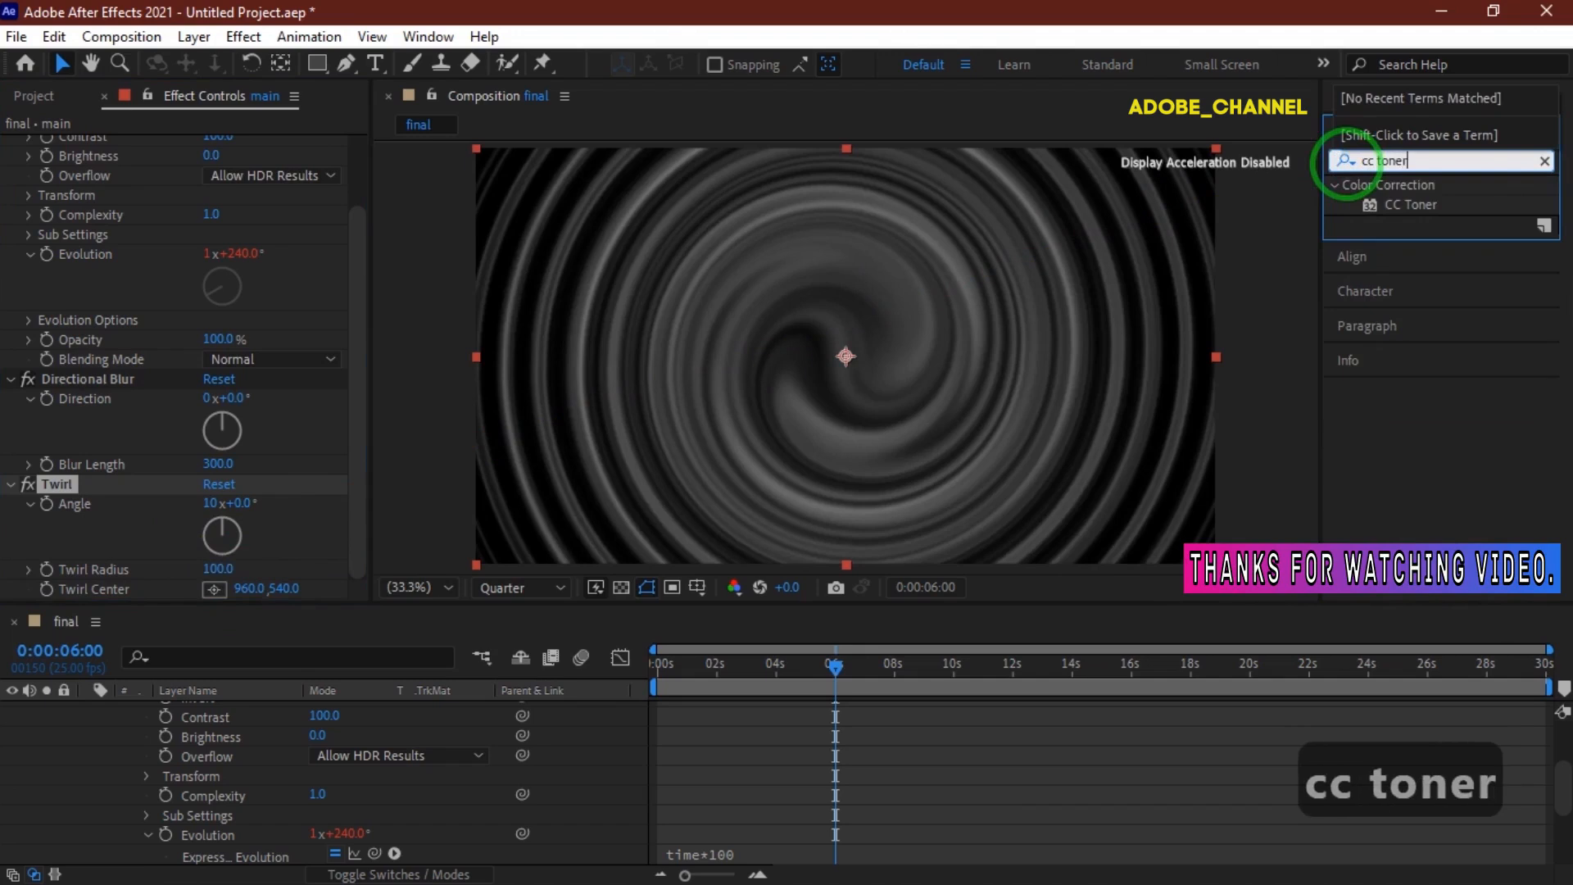
{"action": "double_click", "coordinate": [1418, 204]}
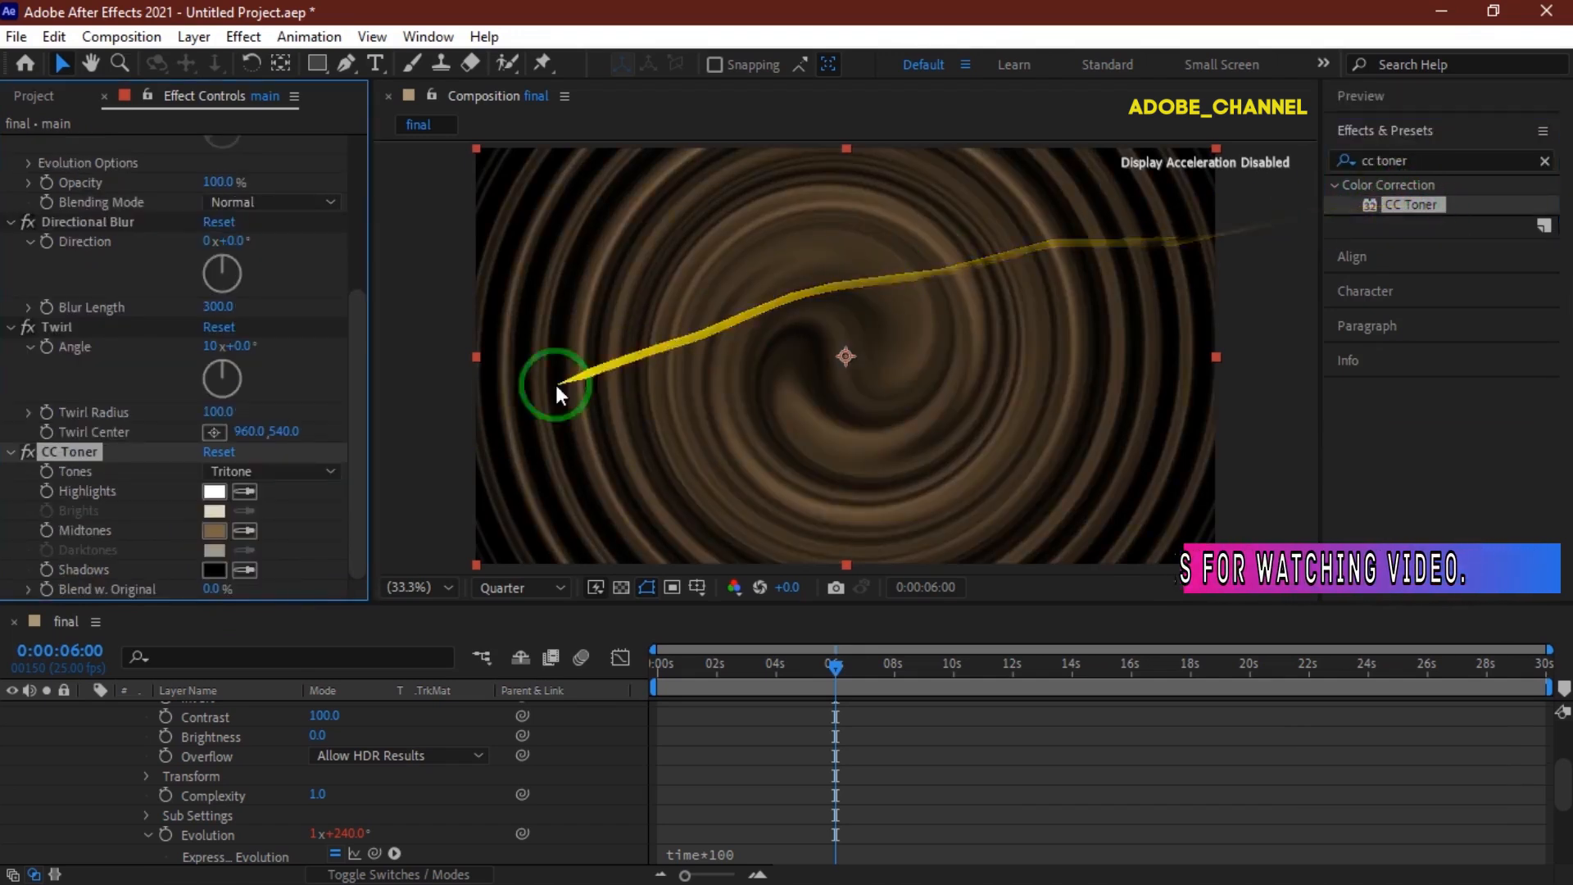
{"action": "left_click", "coordinate": [332, 465]}
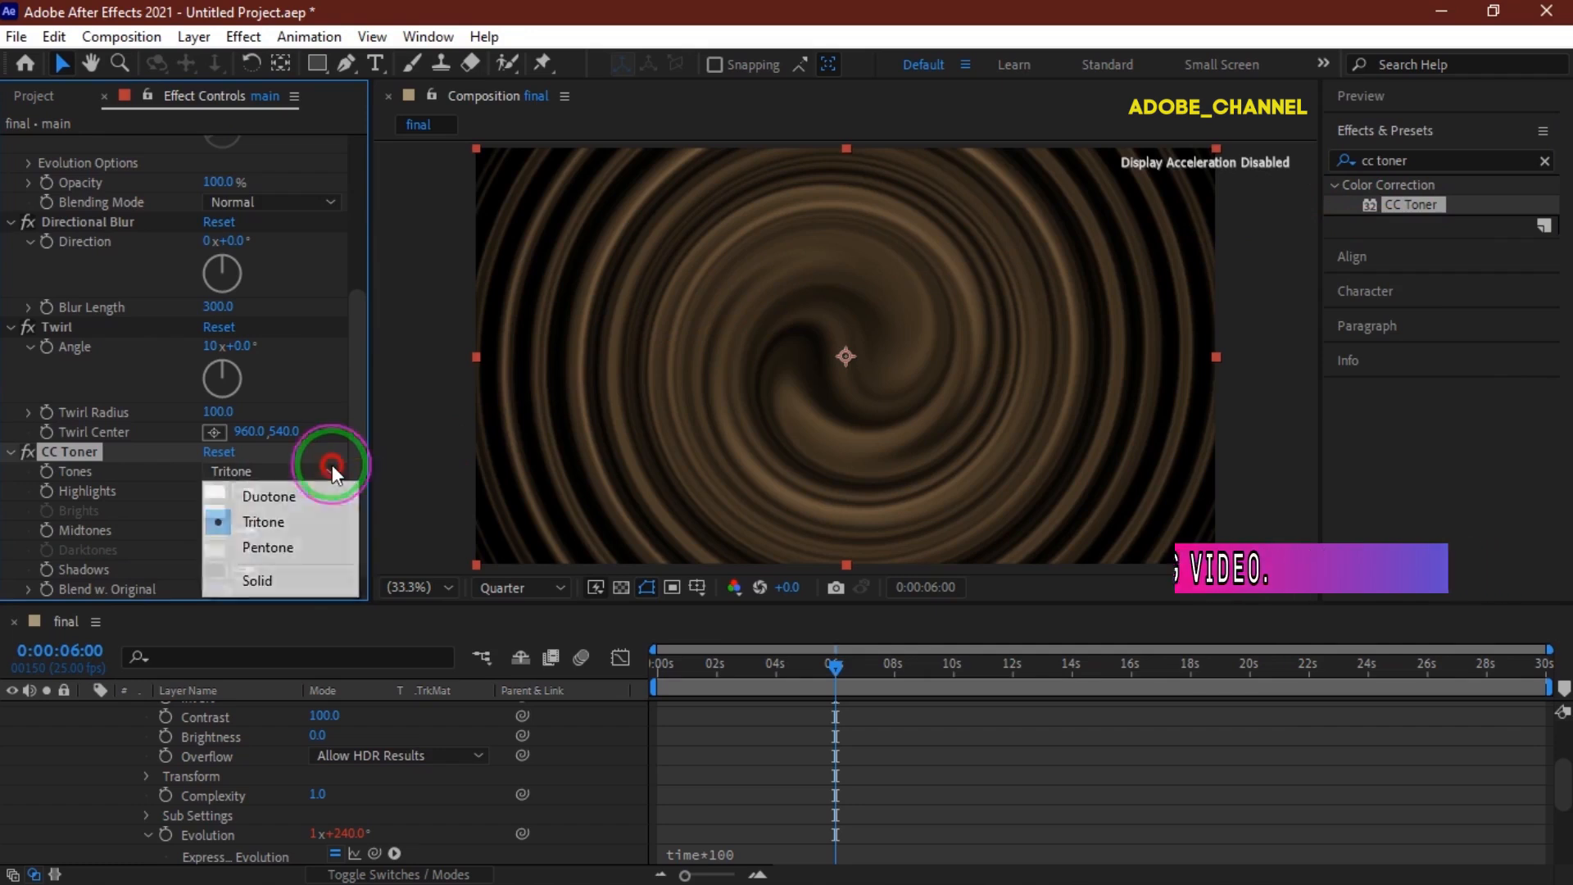
{"action": "left_click", "coordinate": [312, 544]}
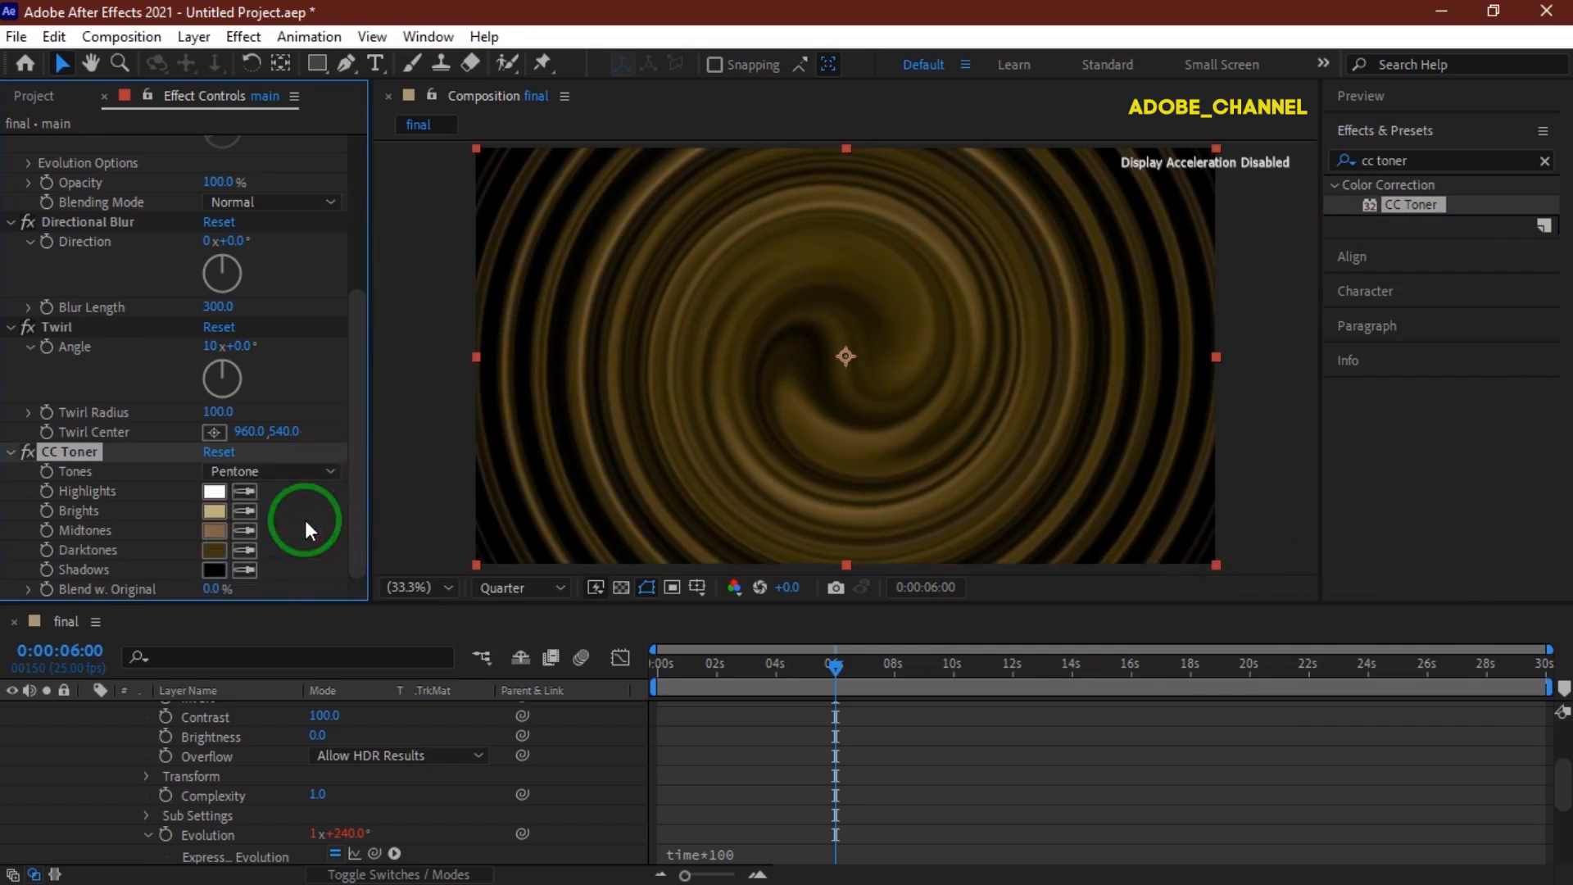
Set the CC Toner Brights colour to ED1250.
{"action": "left_click", "coordinate": [214, 509]}
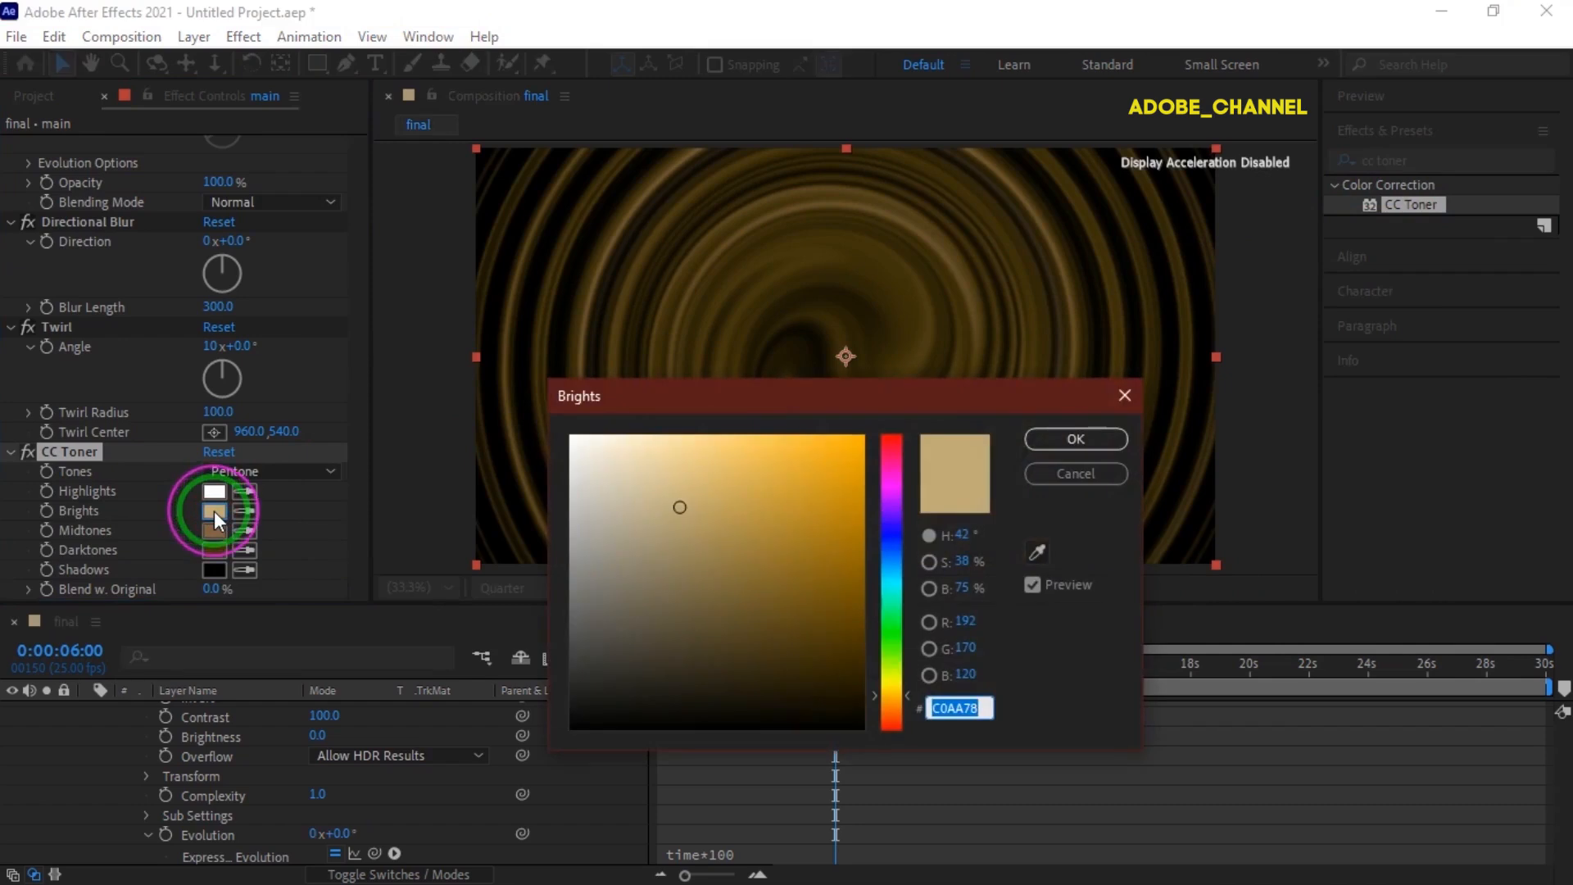
{"action": "type", "text": "ED"}
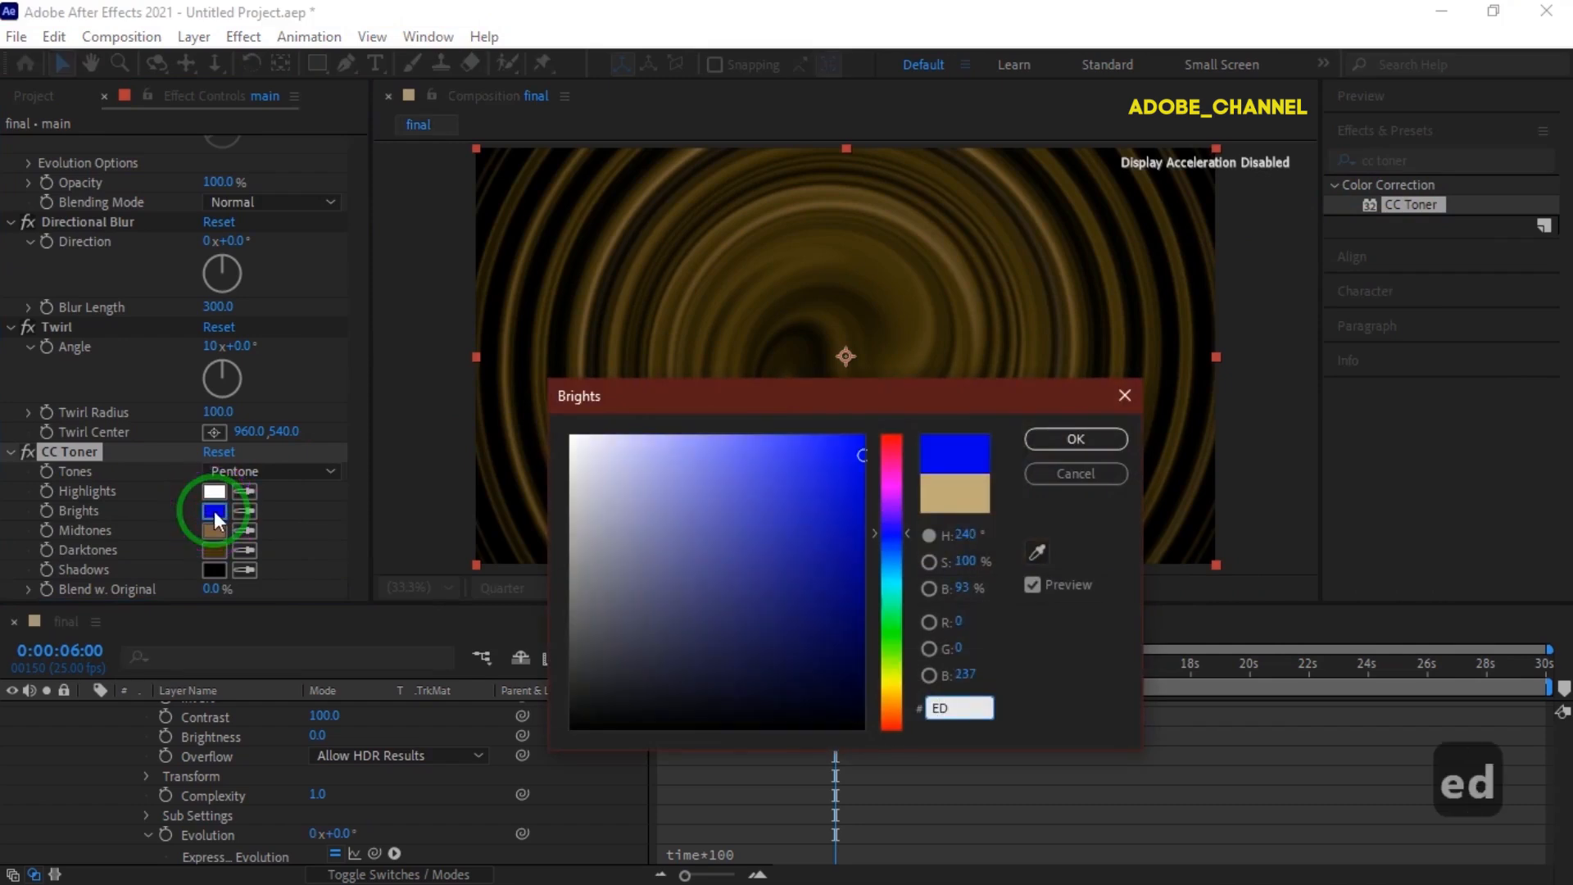
{"action": "type", "text": "1250"}
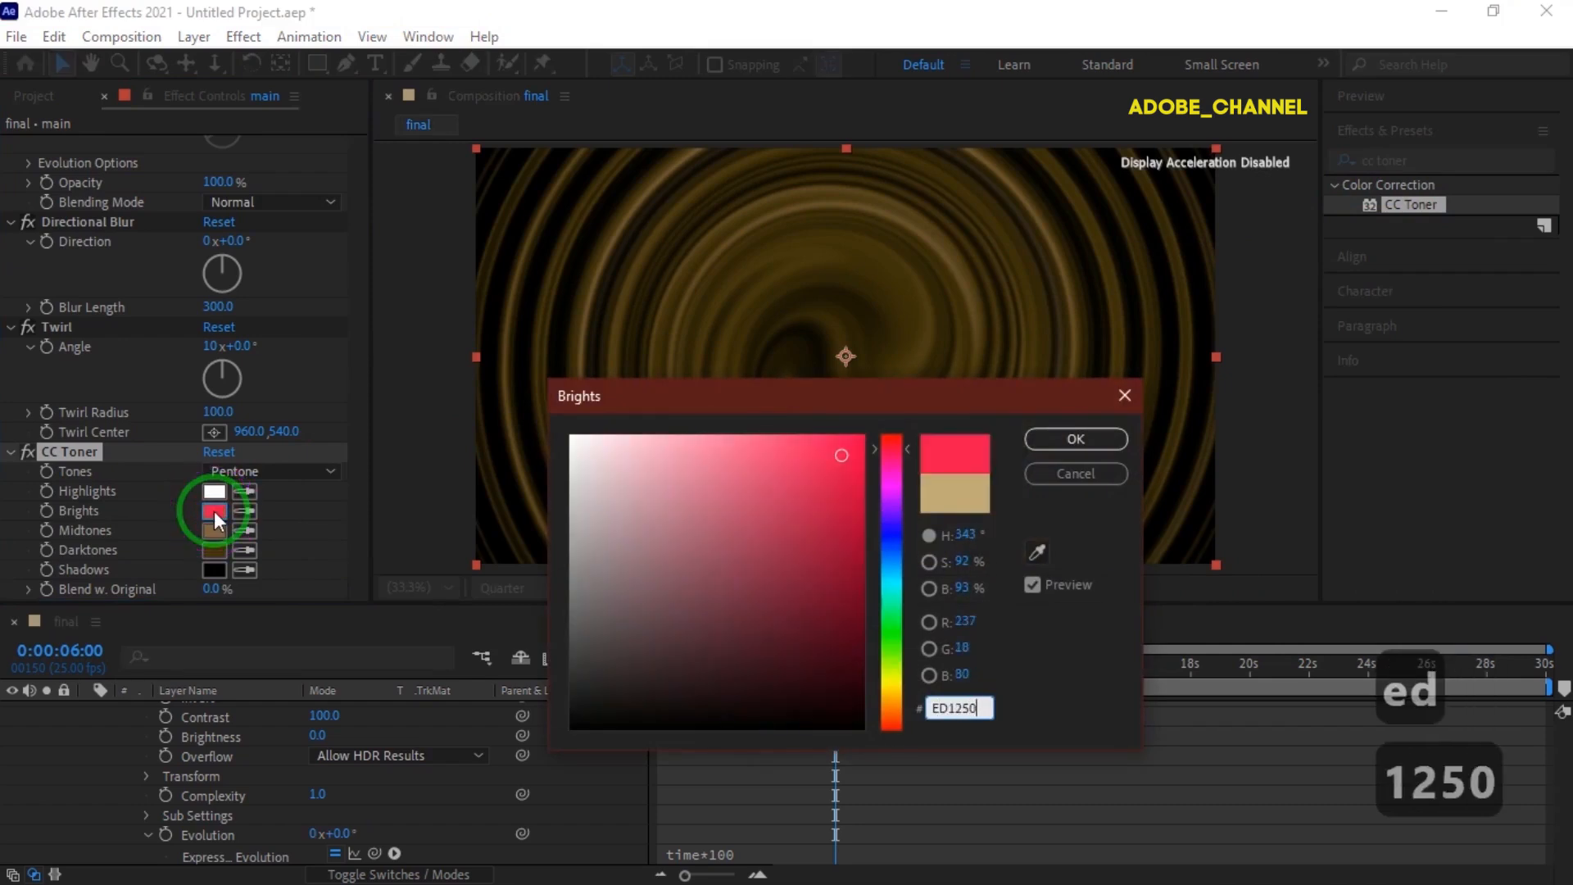
{"action": "left_click", "coordinate": [1057, 446]}
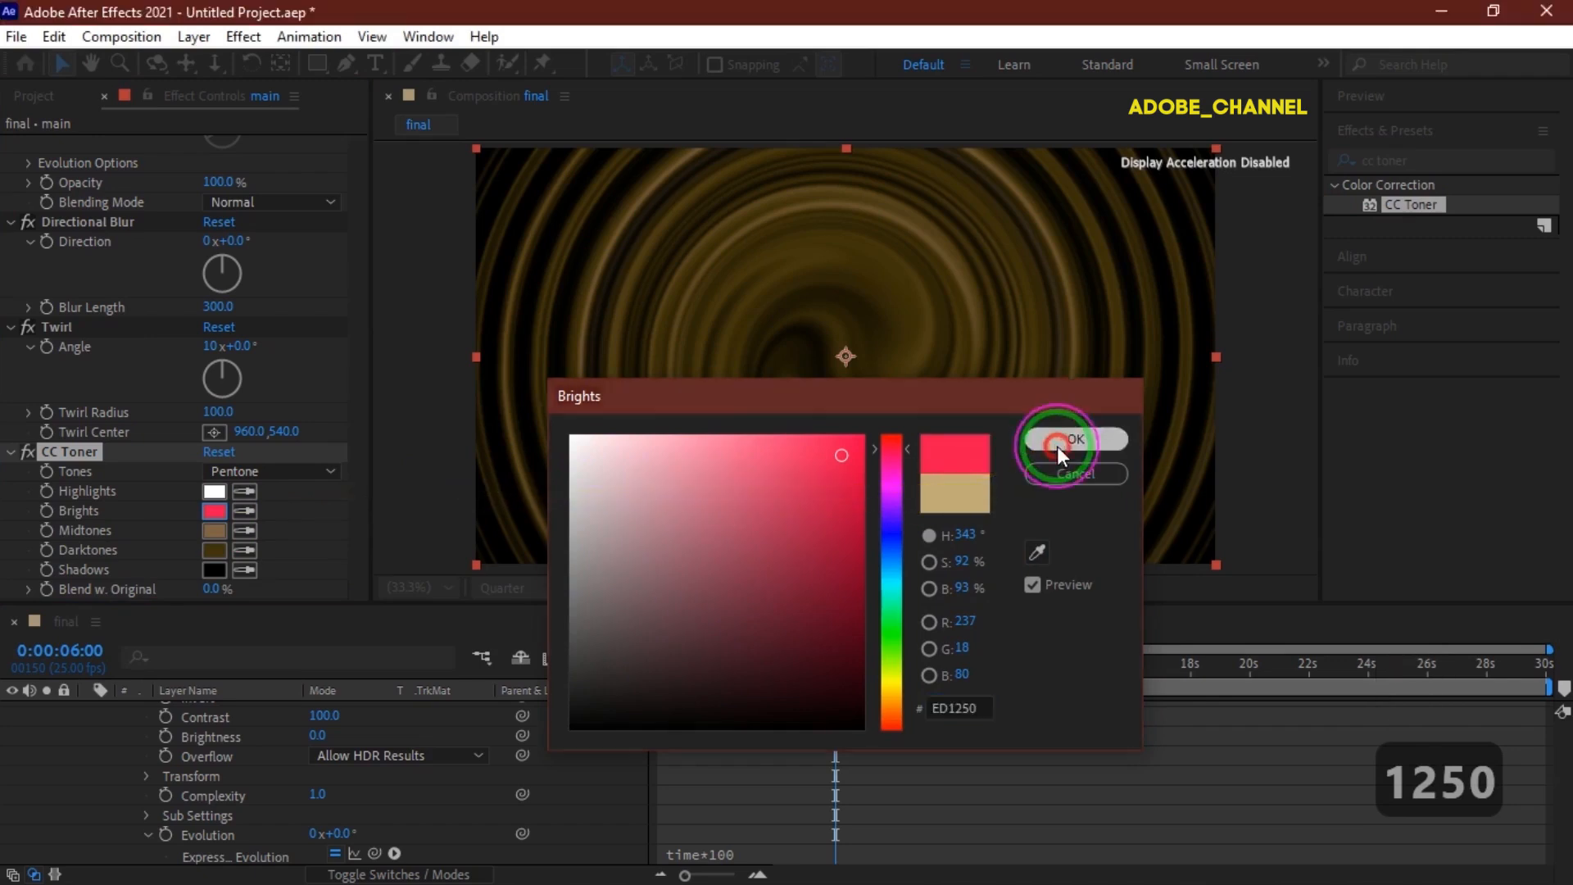
Set the CC Toner Midtones colour to EB0CEE.
{"action": "left_click", "coordinate": [215, 529]}
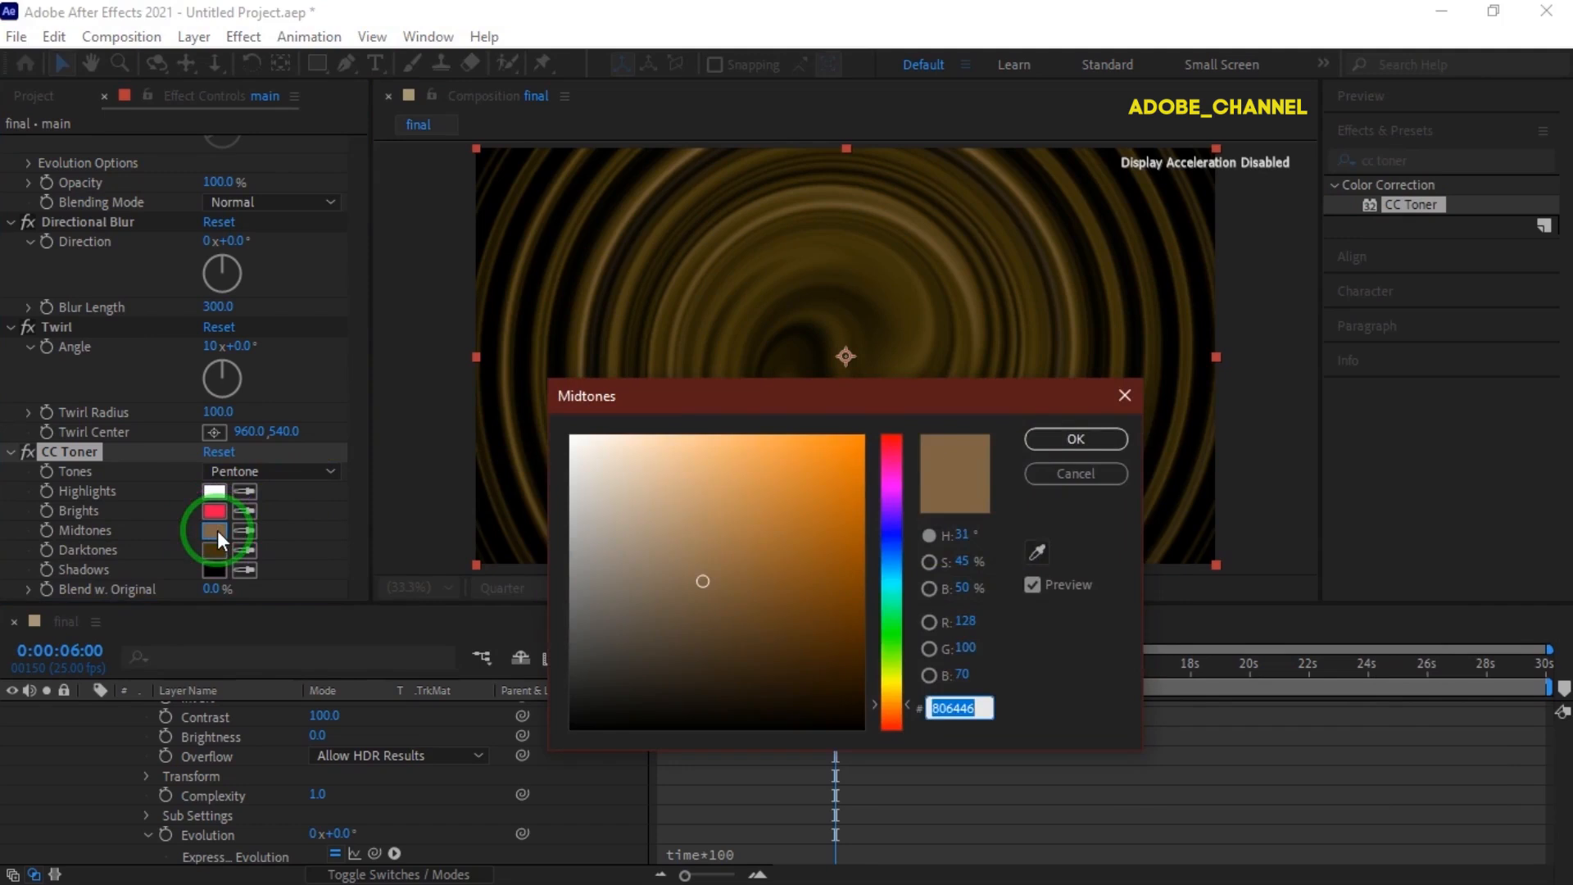
{"action": "type", "text": "EB"}
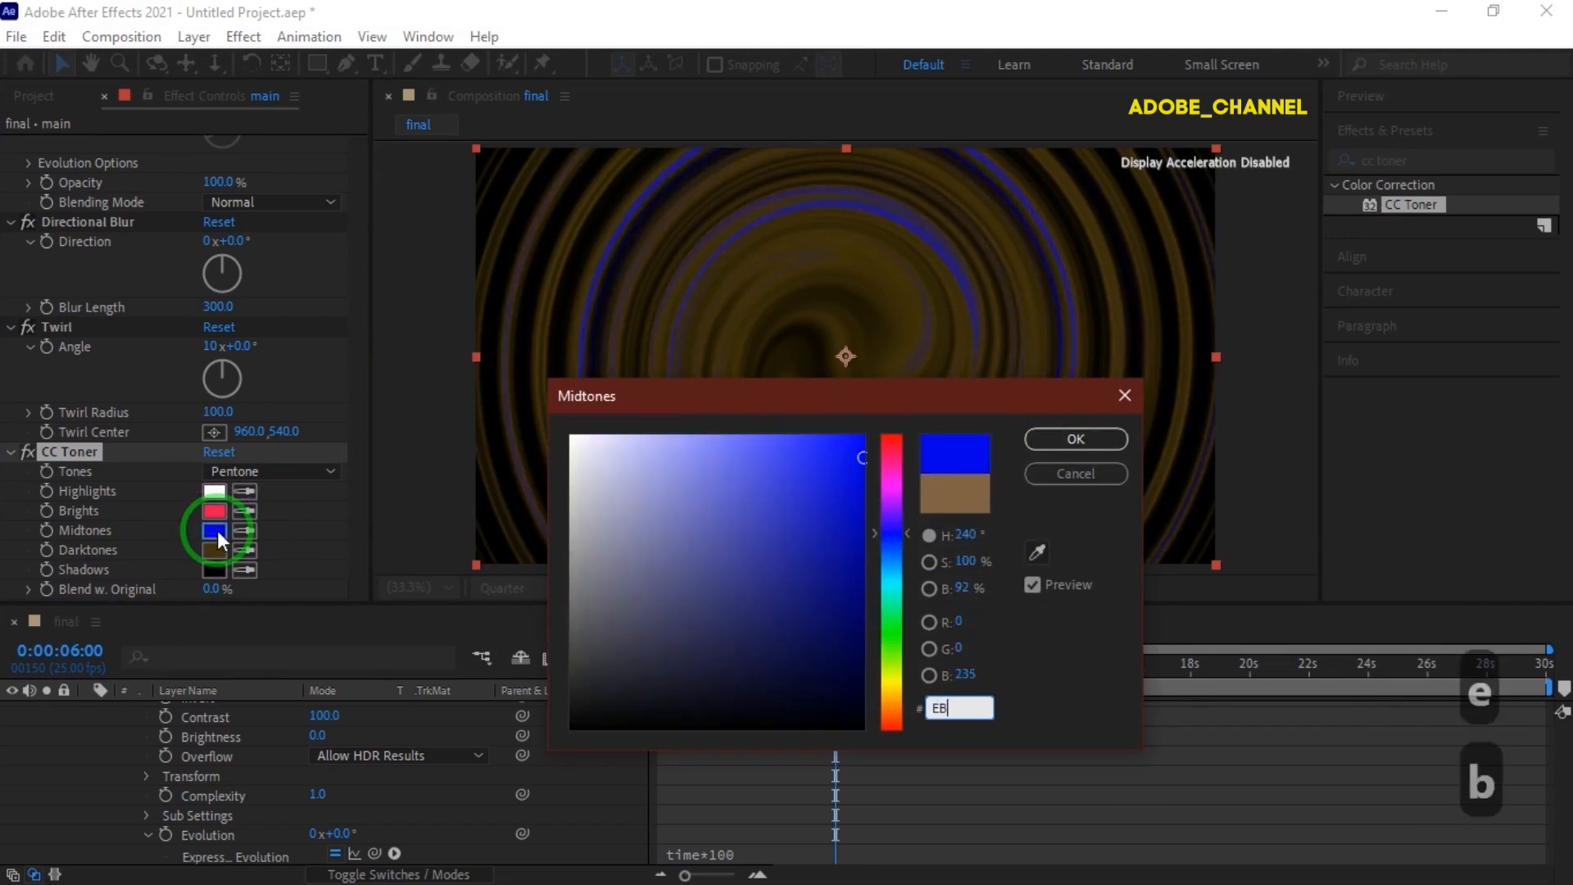
{"action": "type", "text": "0CEE"}
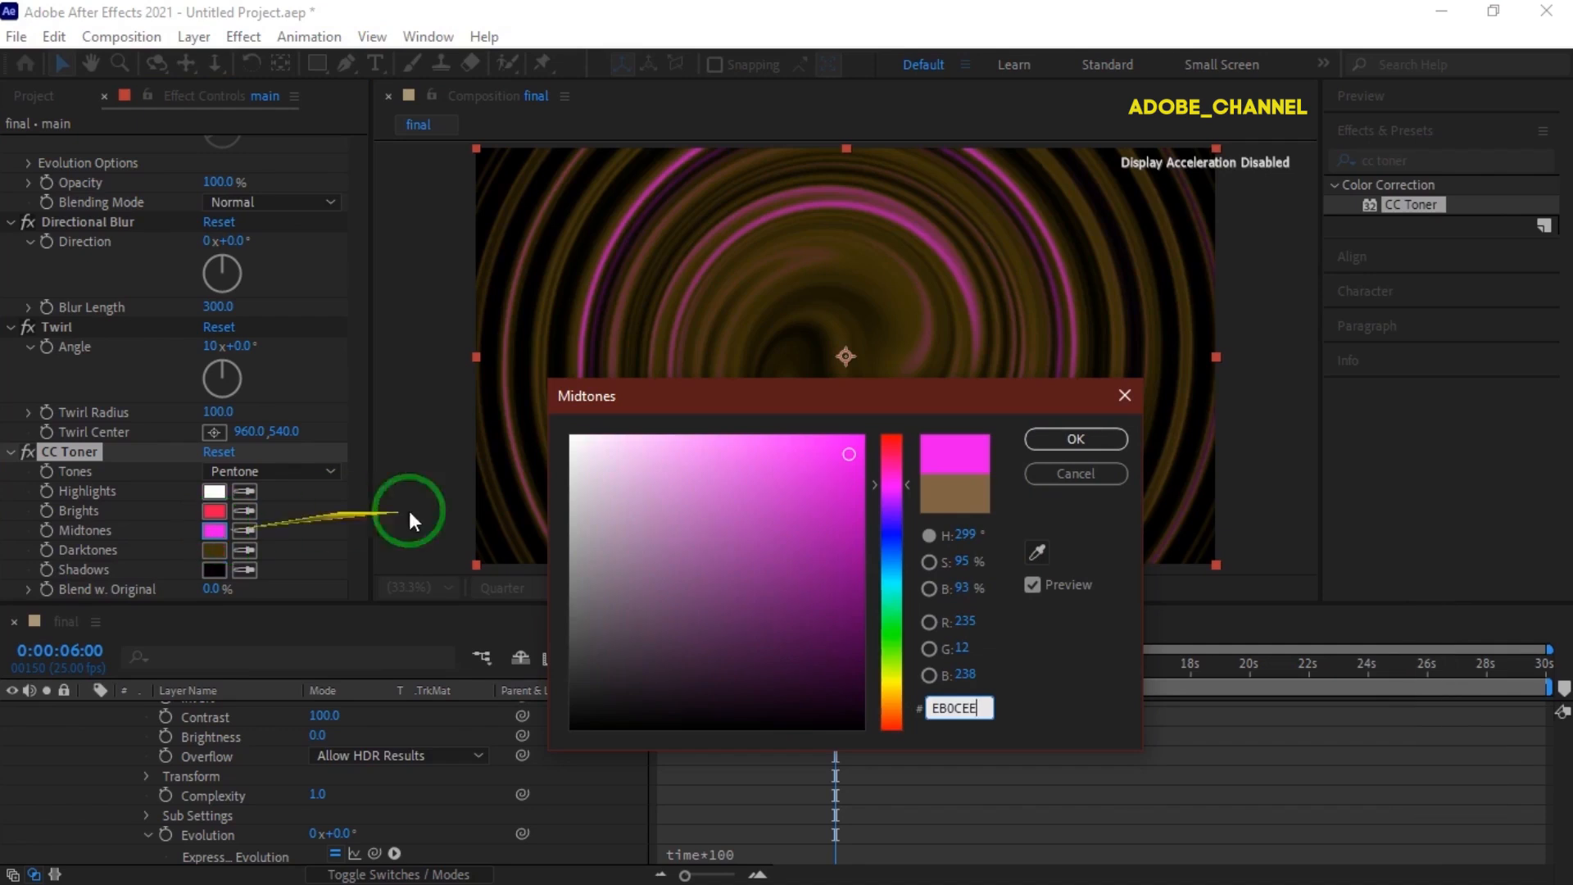
{"action": "left_click", "coordinate": [1068, 434]}
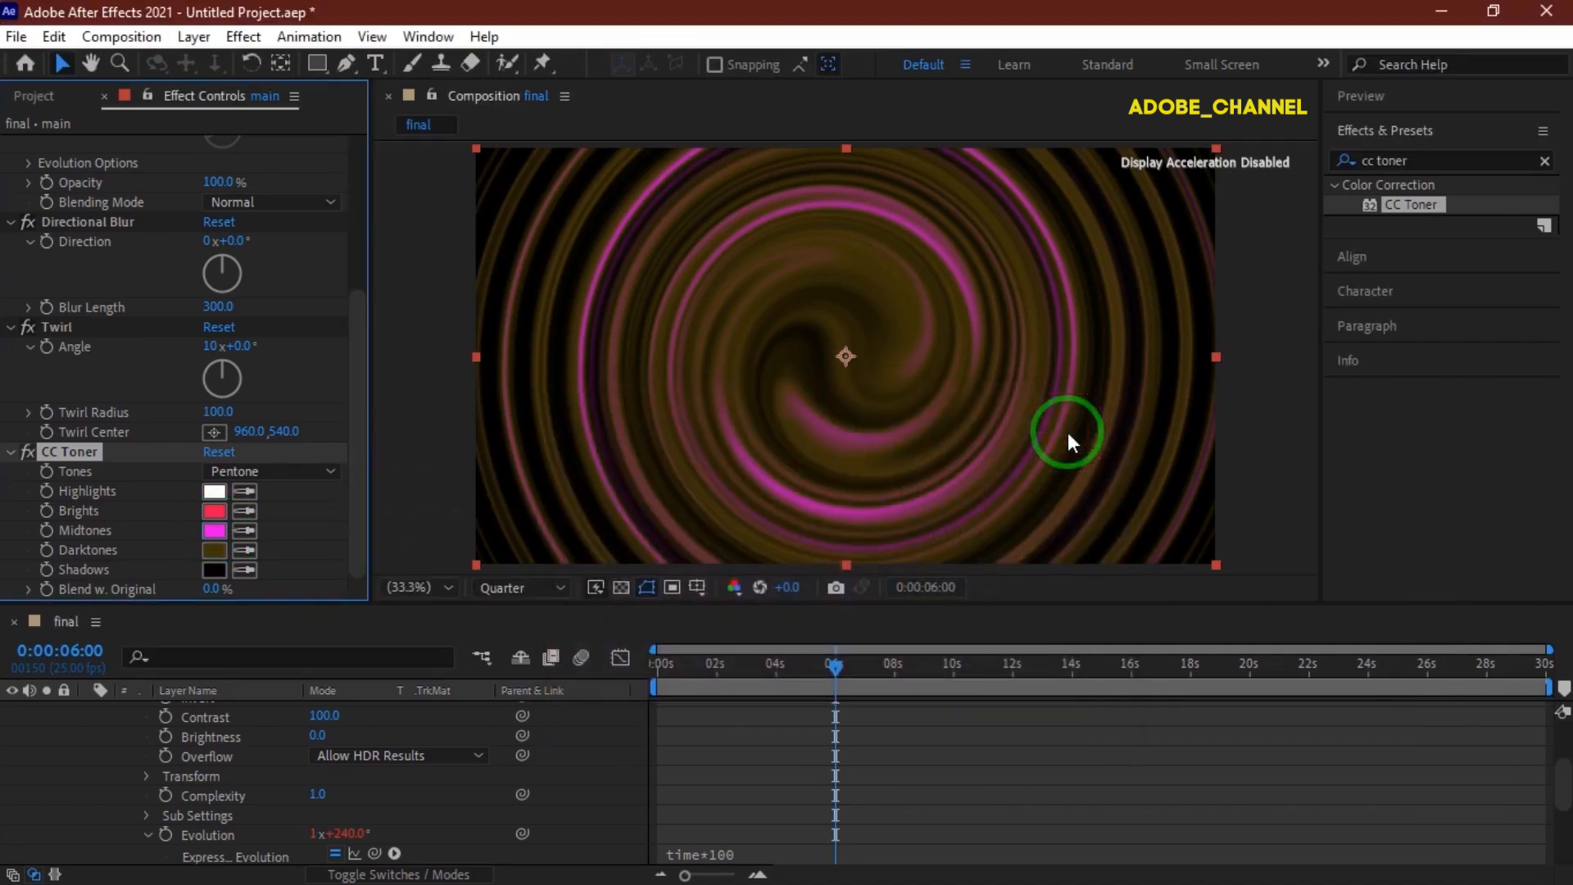
Go to 0:00:03:00 and turn on keyframing for the Midtones colour.
{"action": "left_click", "coordinate": [72, 652]}
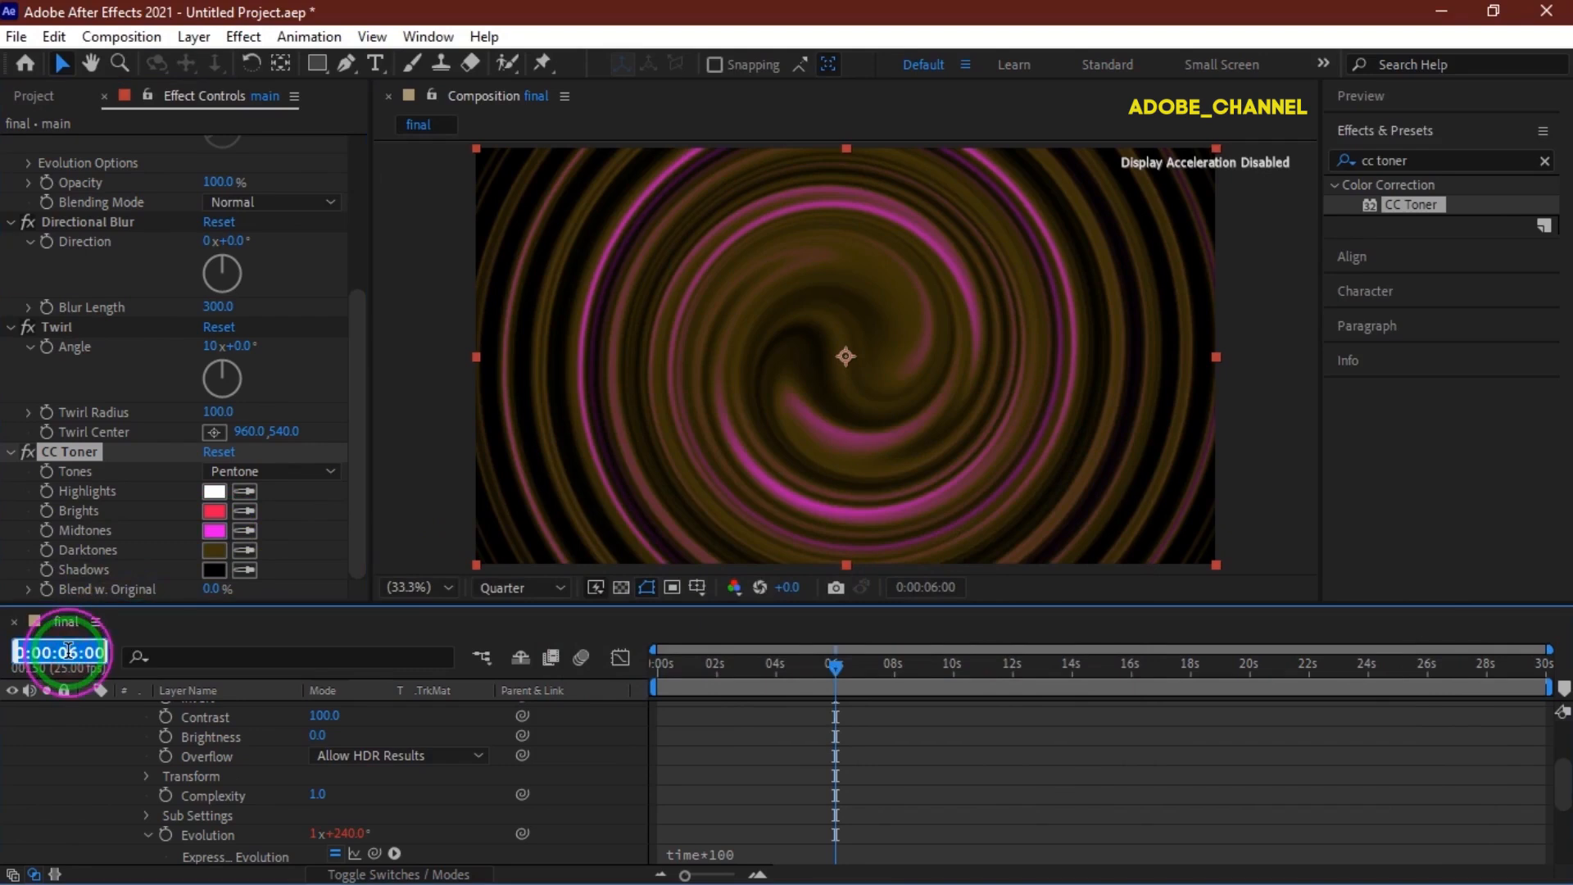
{"action": "type", "text": "300"}
{"action": "key", "text": "Return"}
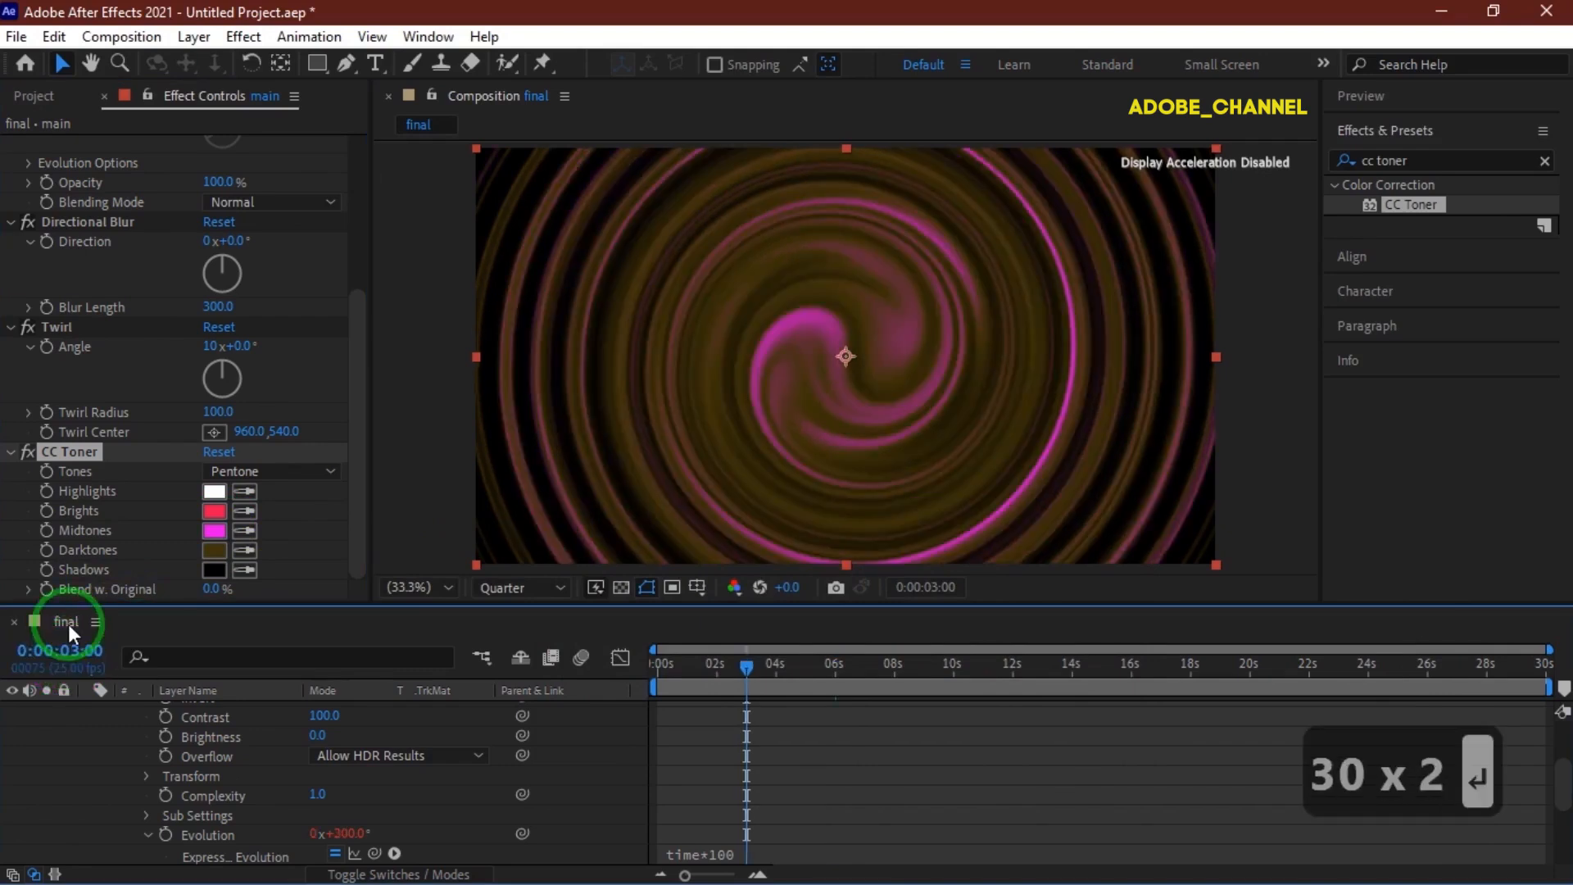
{"action": "left_click", "coordinate": [46, 529]}
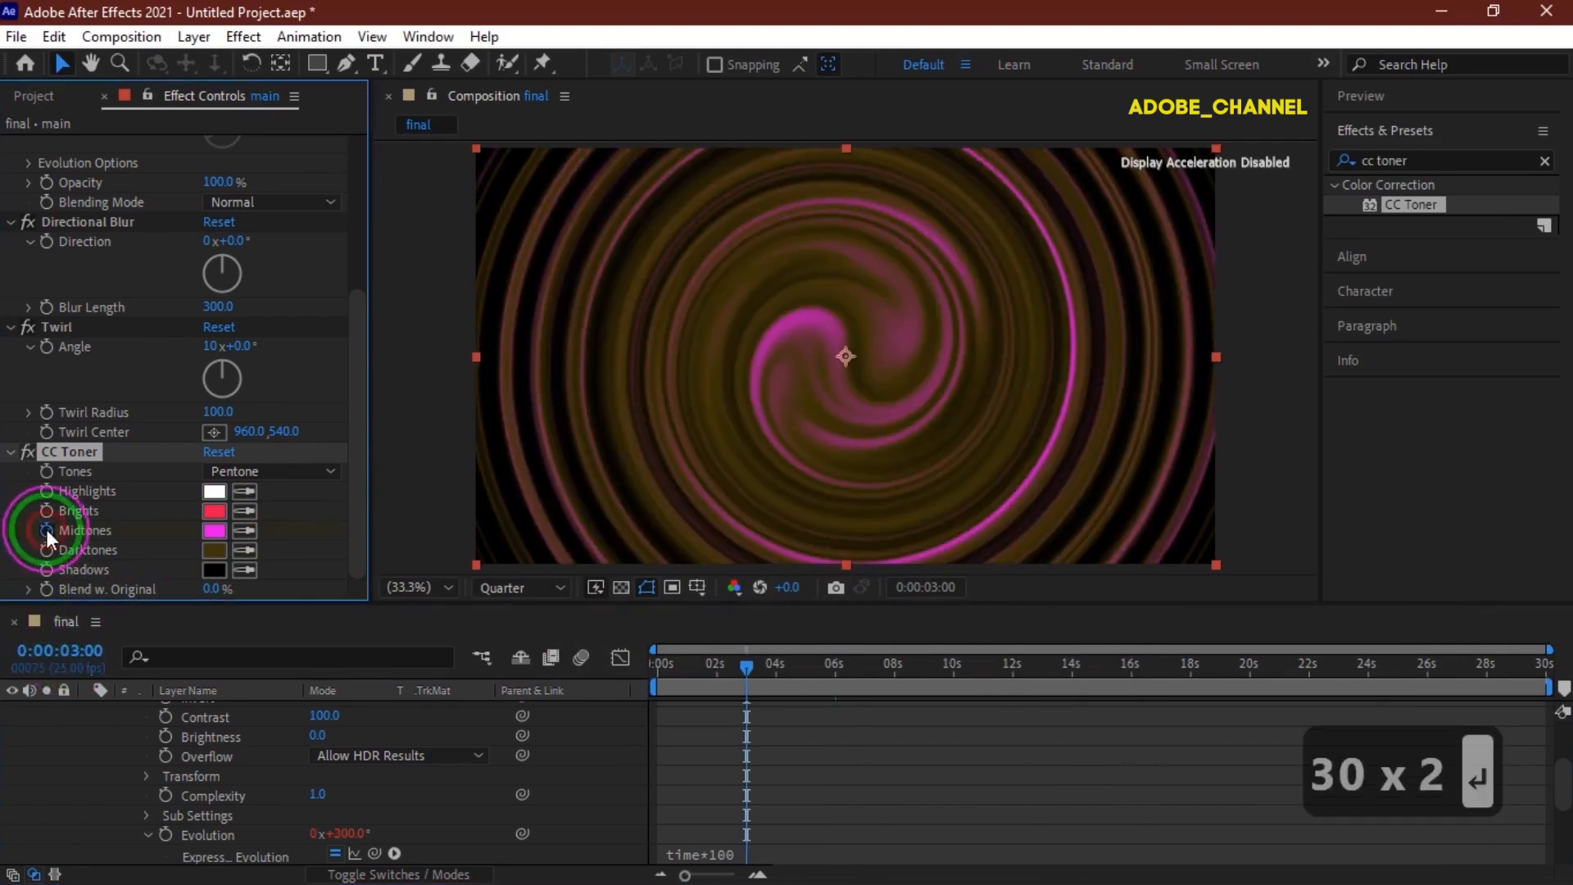
At 0:00:03:02, reveal the layer's keyframes and set a Midtones keyframe colour of 0CEEEB.
{"action": "left_click", "coordinate": [79, 655]}
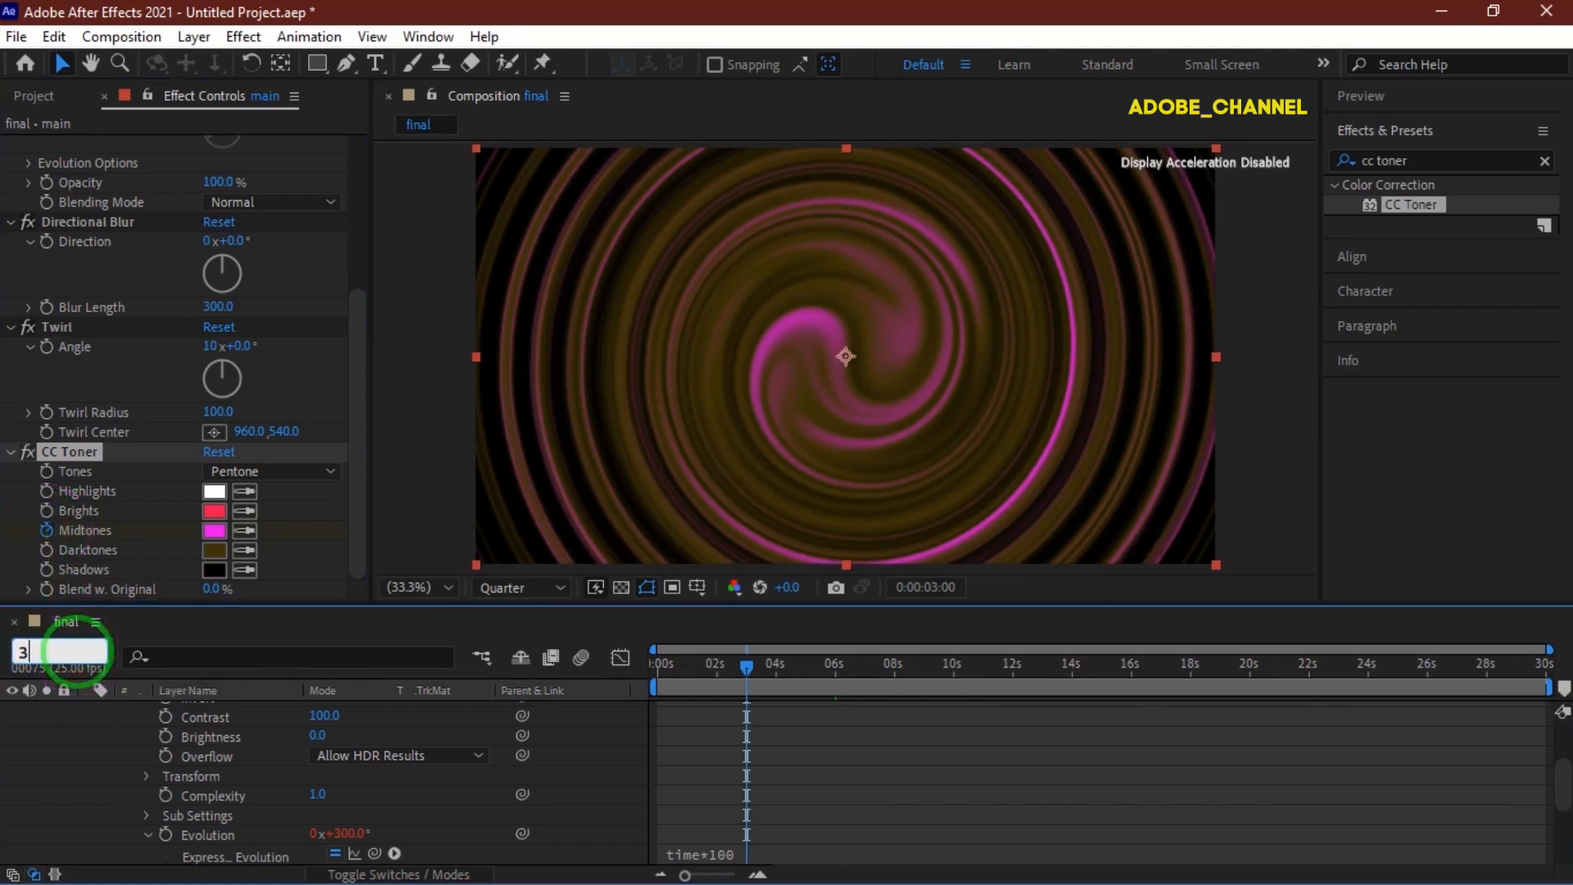
{"action": "type", "text": "302"}
{"action": "key", "text": "Return"}
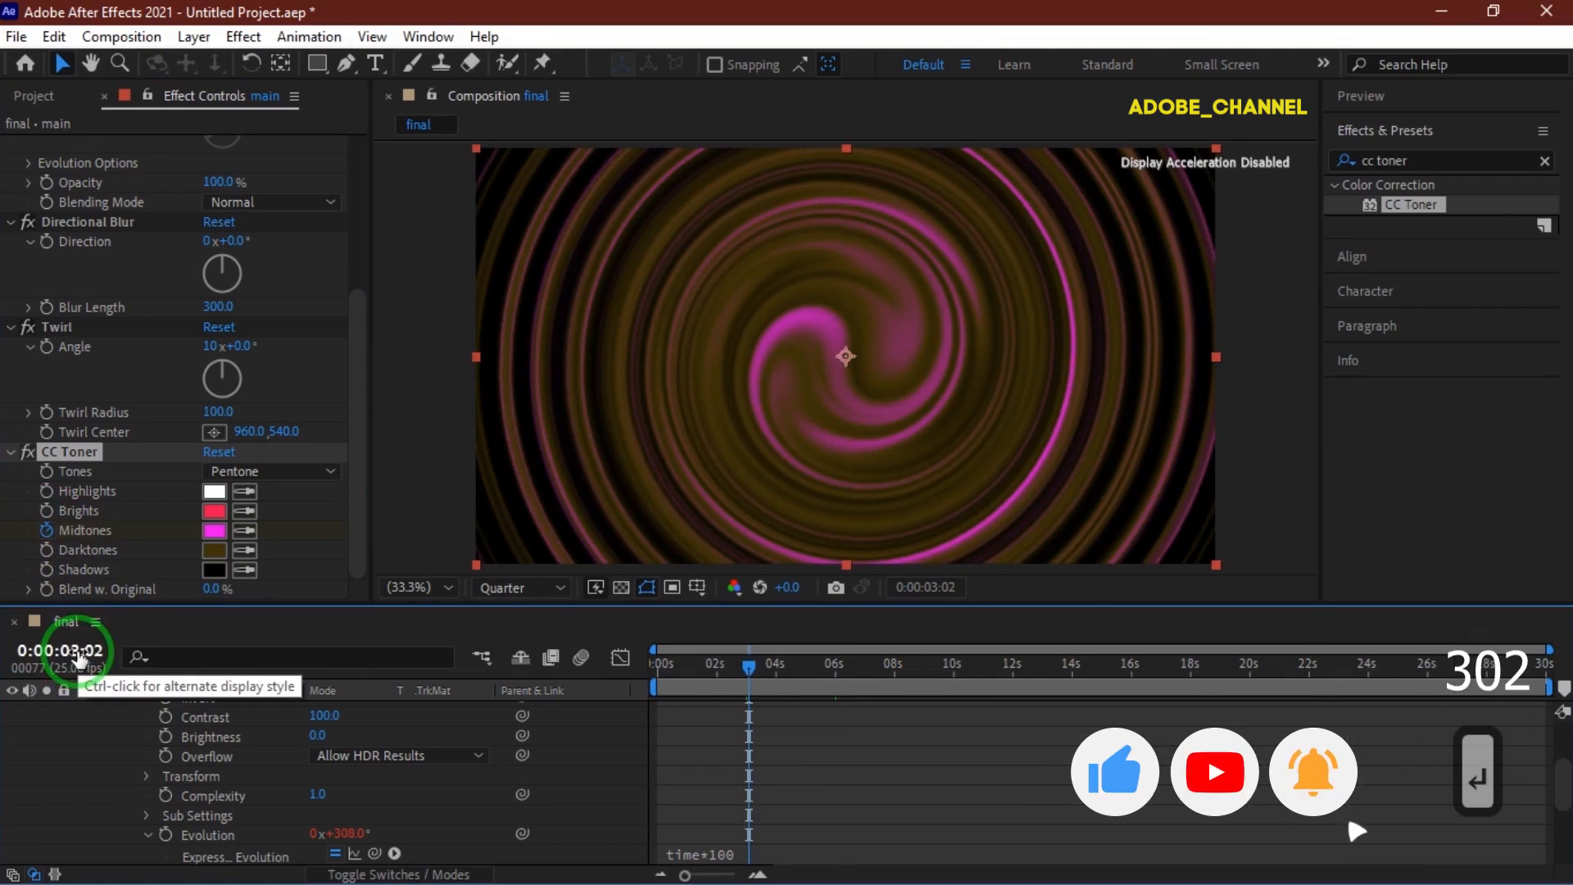
{"action": "scroll", "coordinate": [203, 727], "scroll_direction": "up", "scroll_amount": 3}
{"action": "left_click", "coordinate": [214, 713]}
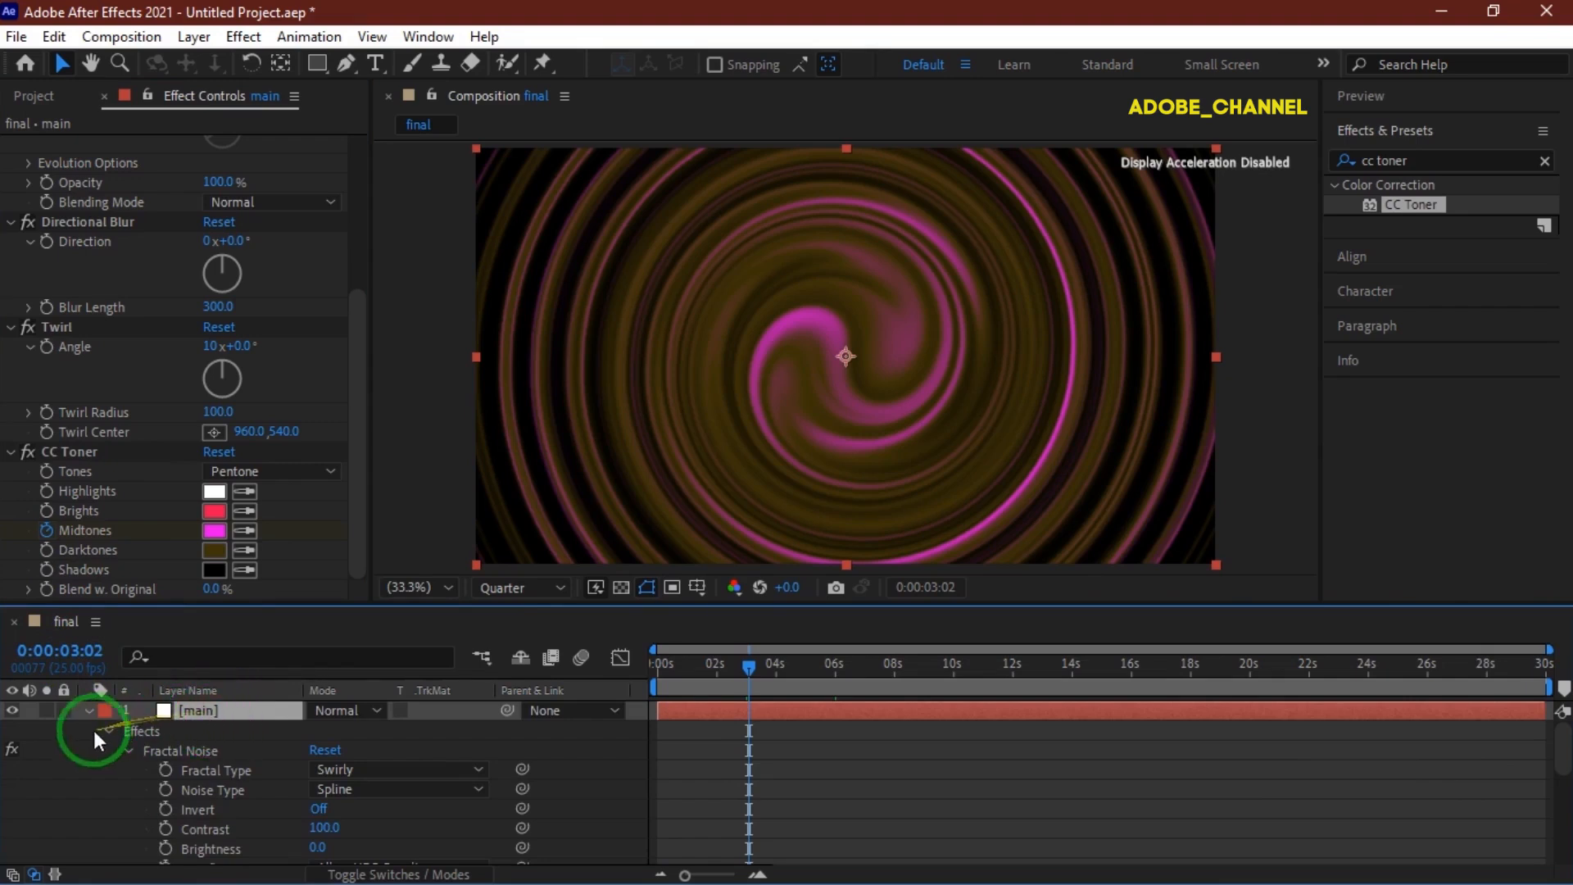
{"action": "left_click", "coordinate": [108, 732]}
{"action": "left_click", "coordinate": [190, 711]}
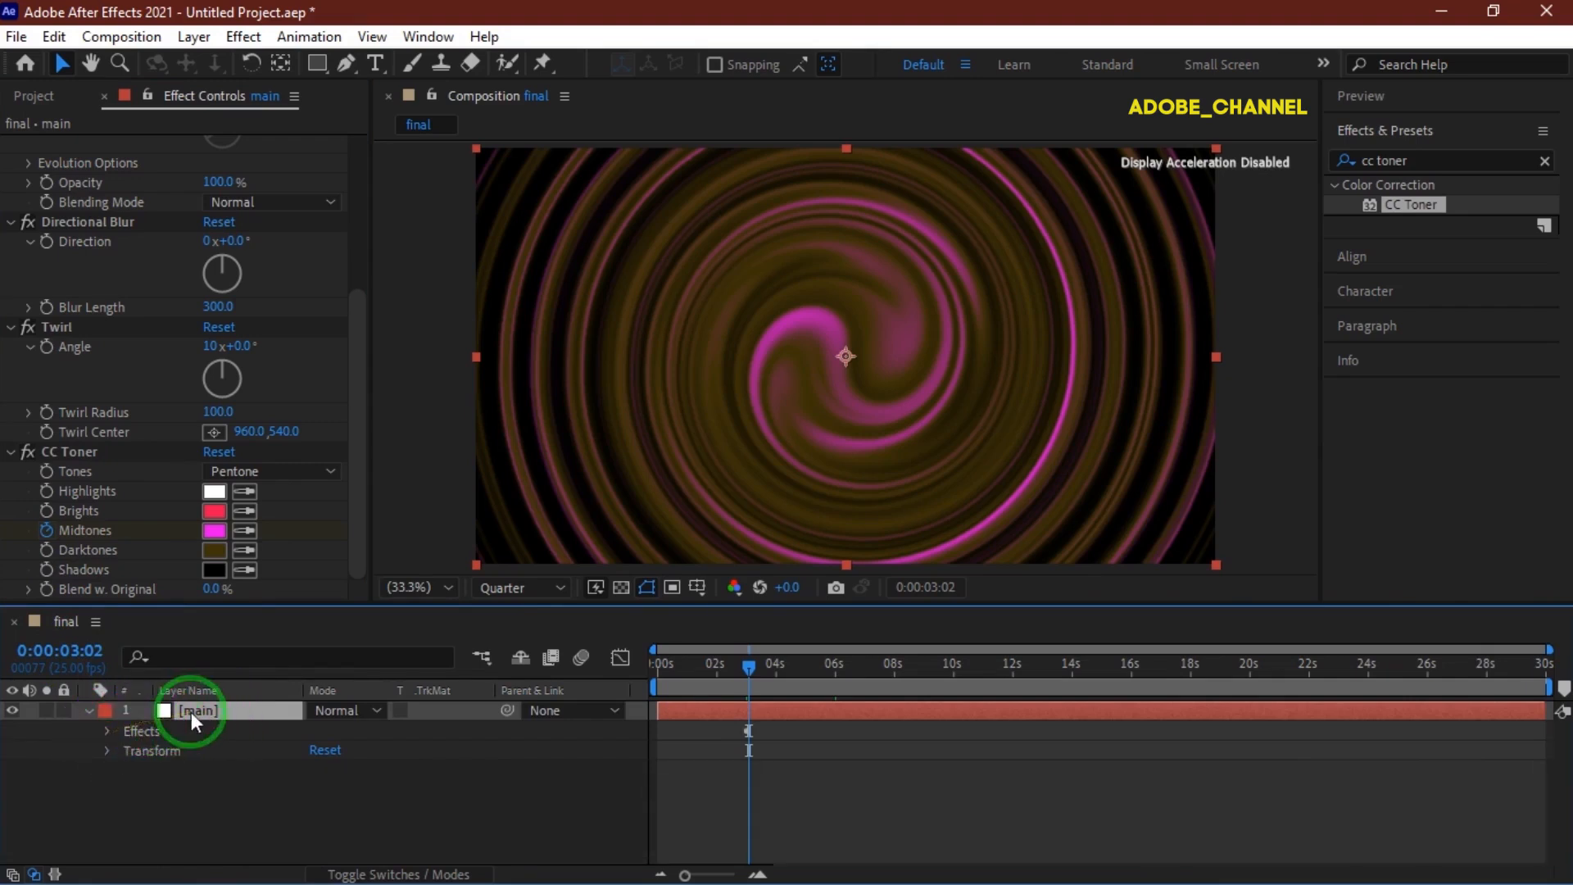
{"action": "key", "text": "u"}
{"action": "left_click", "coordinate": [322, 749]}
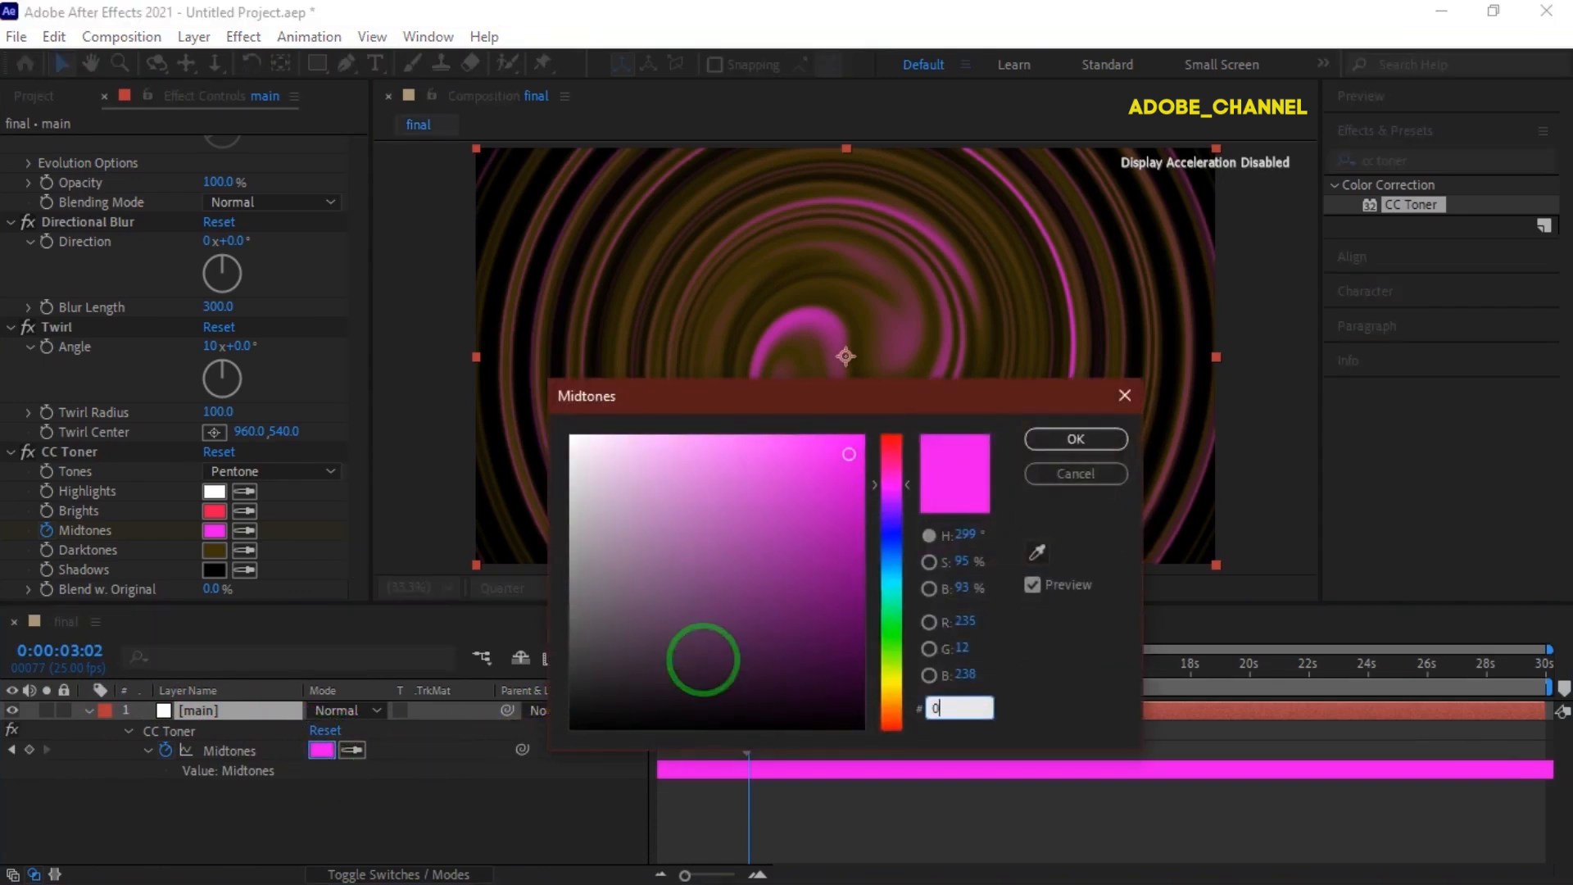
{"action": "type", "text": "0C"}
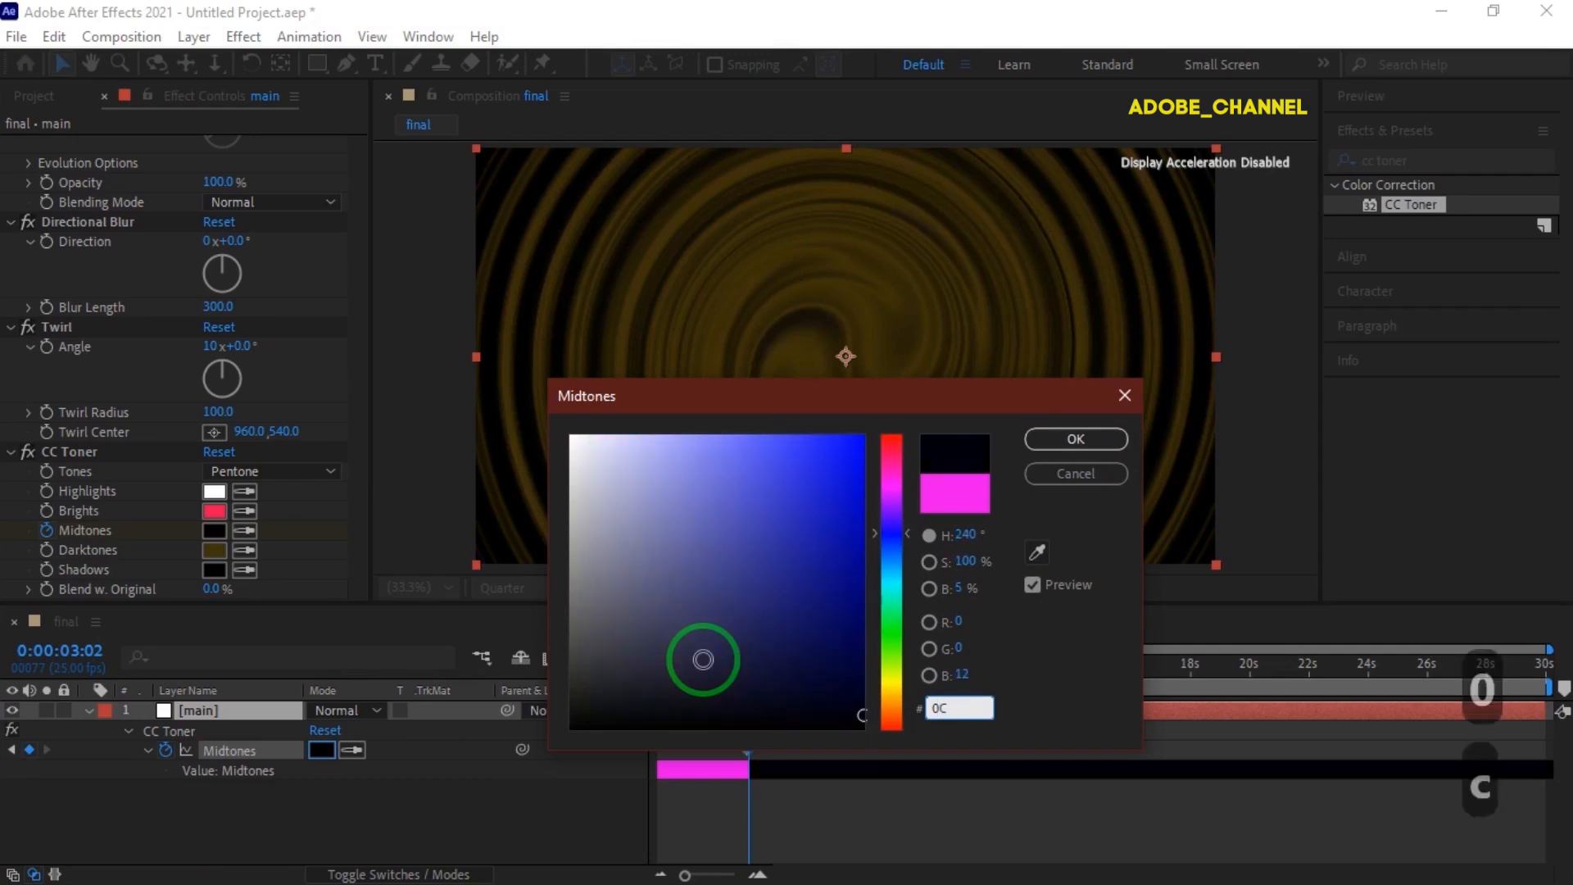
{"action": "type", "text": "EEE"}
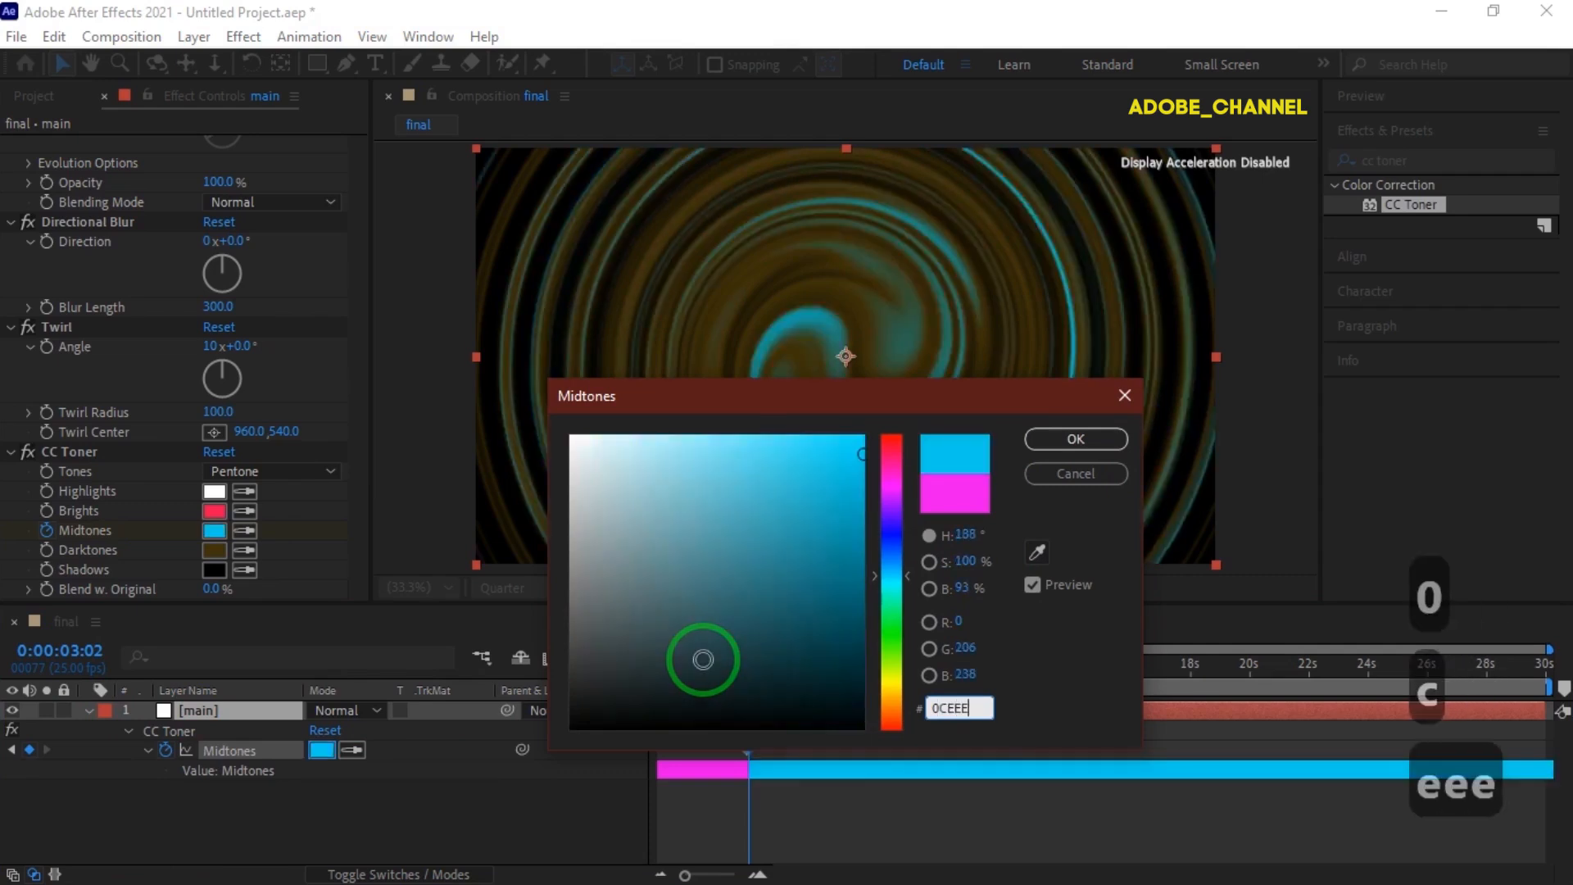
{"action": "type", "text": "B"}
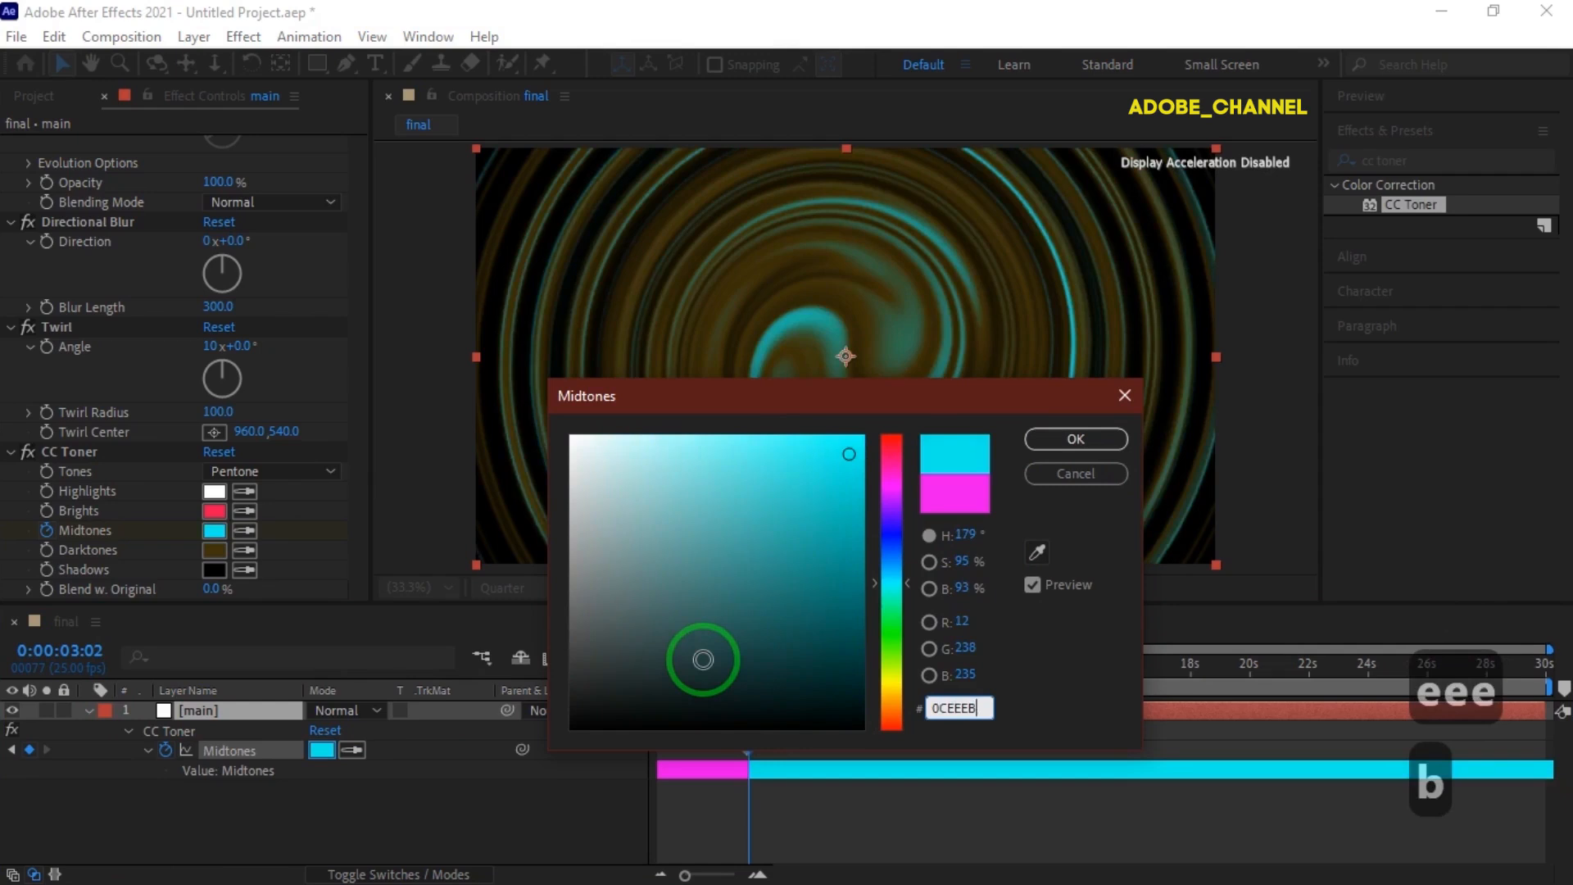
{"action": "left_click", "coordinate": [1076, 439]}
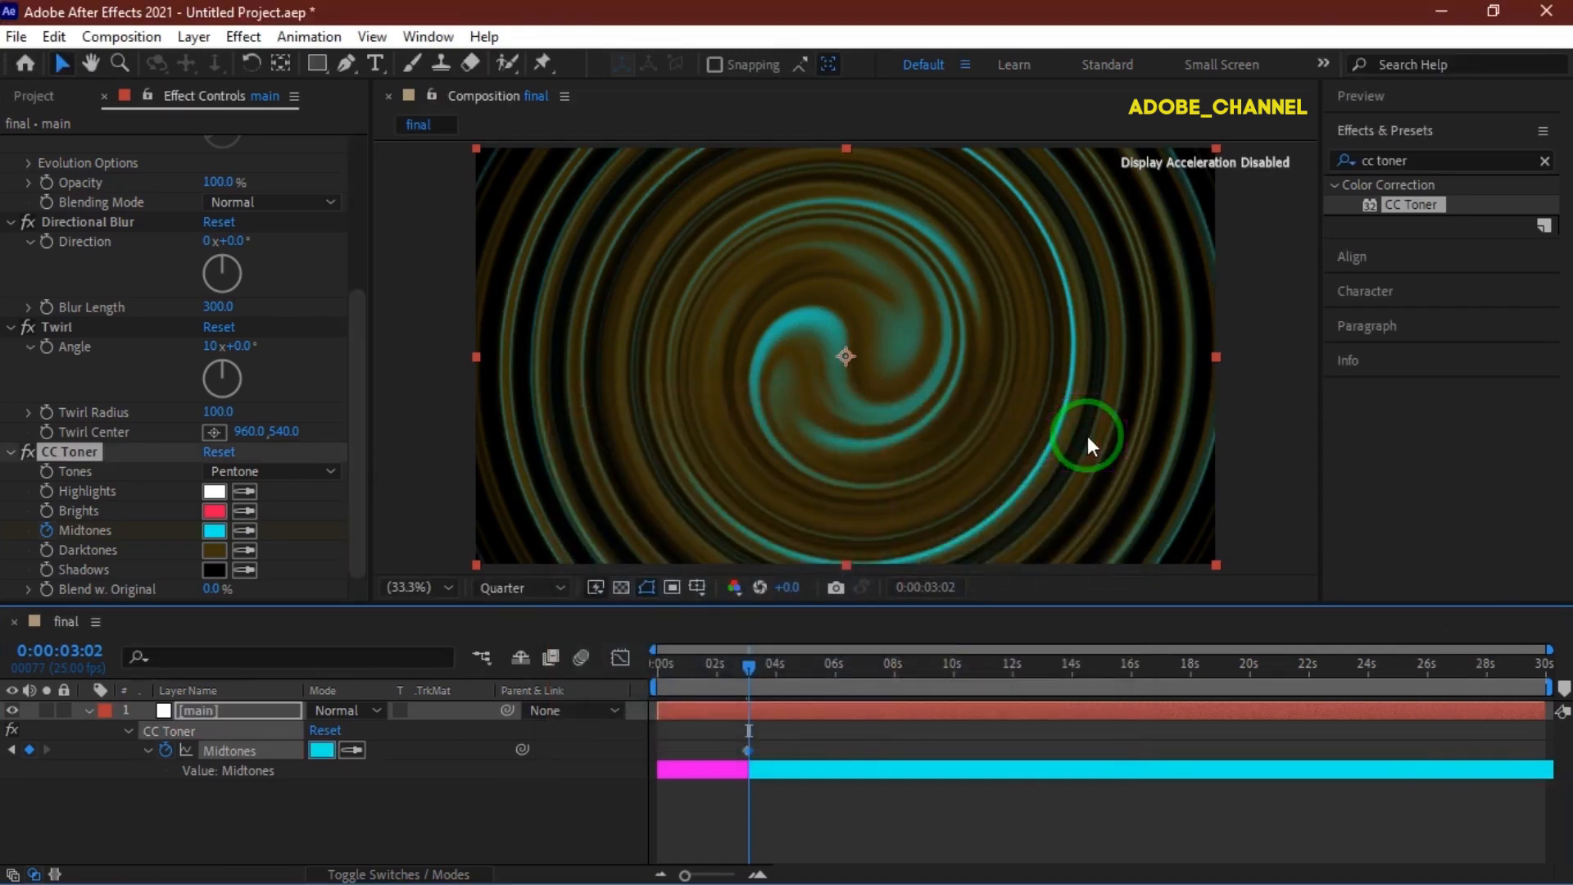
Go to 0:00:06:00 and add a Midtones keyframe there.
{"action": "left_click", "coordinate": [78, 652]}
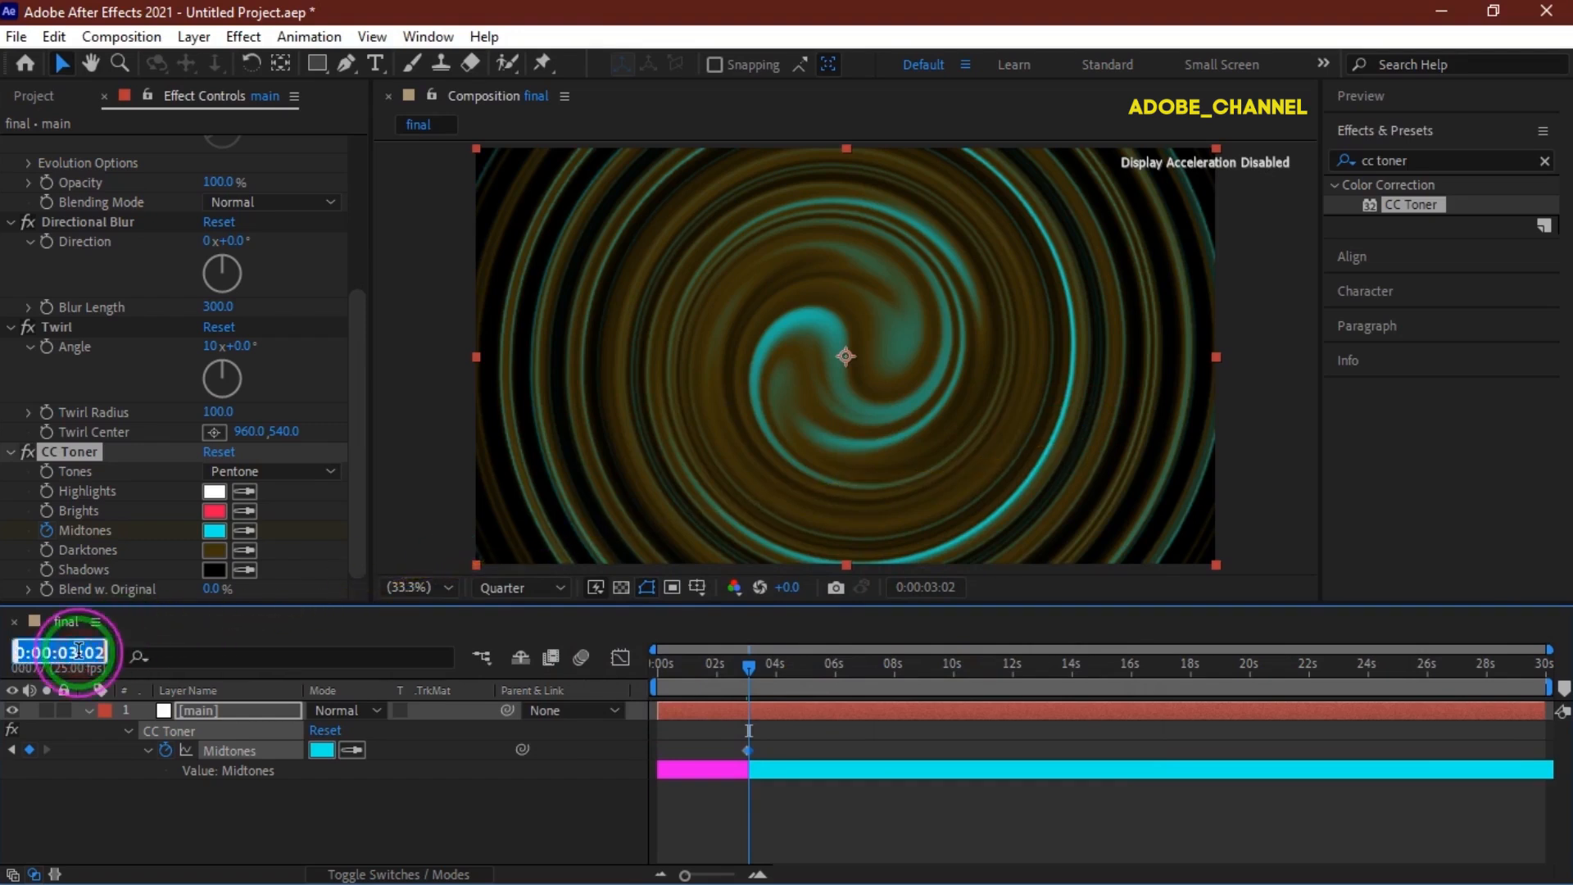
{"action": "type", "text": "600"}
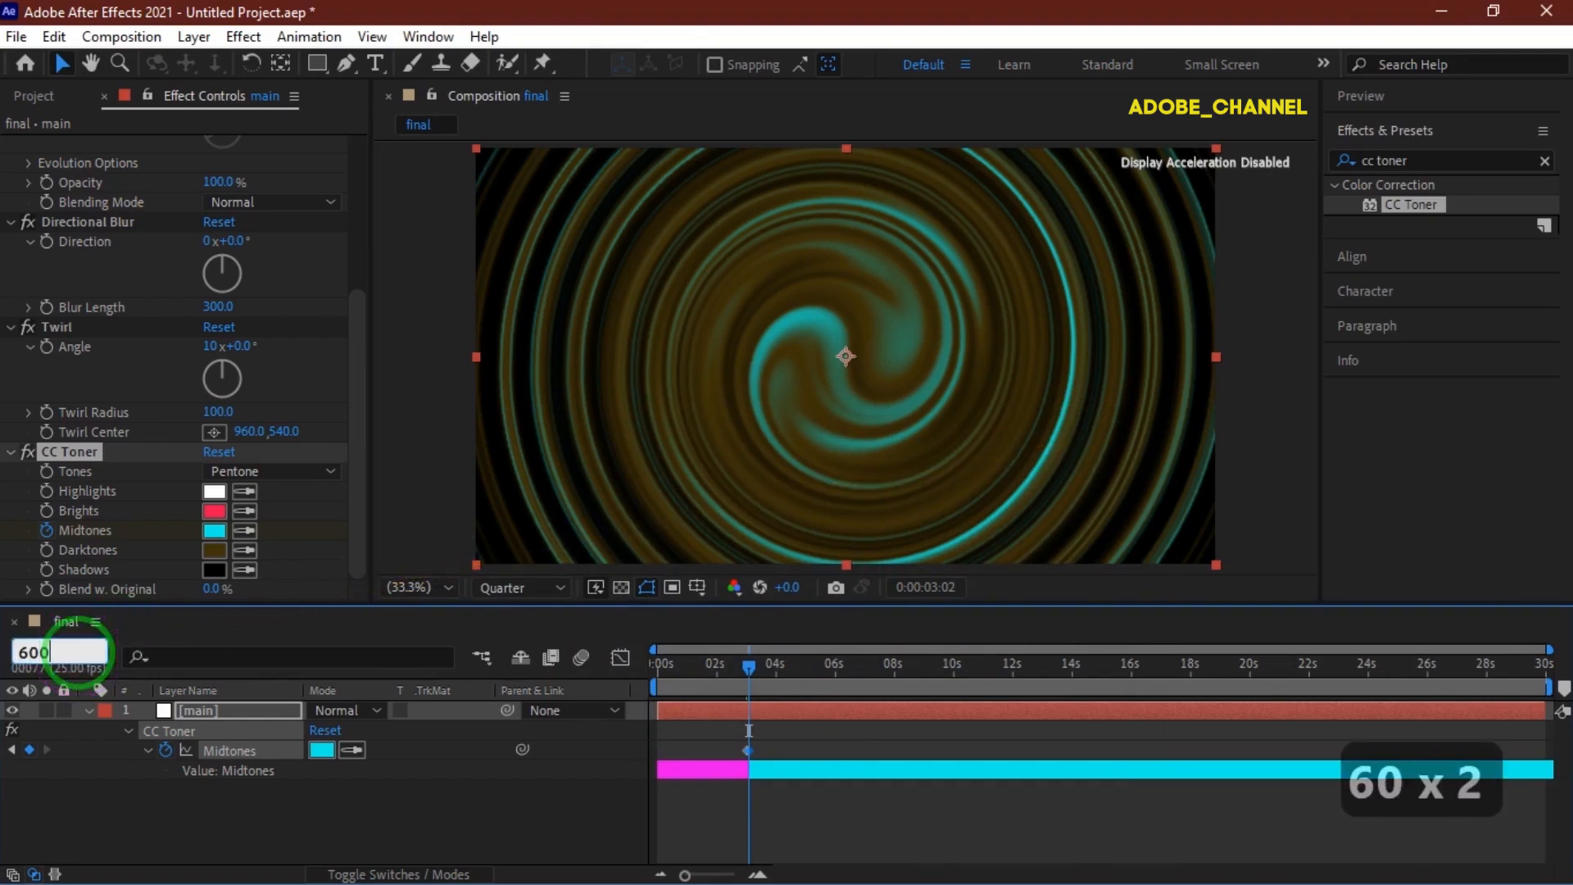
{"action": "key", "text": "Return"}
{"action": "left_click", "coordinate": [25, 750]}
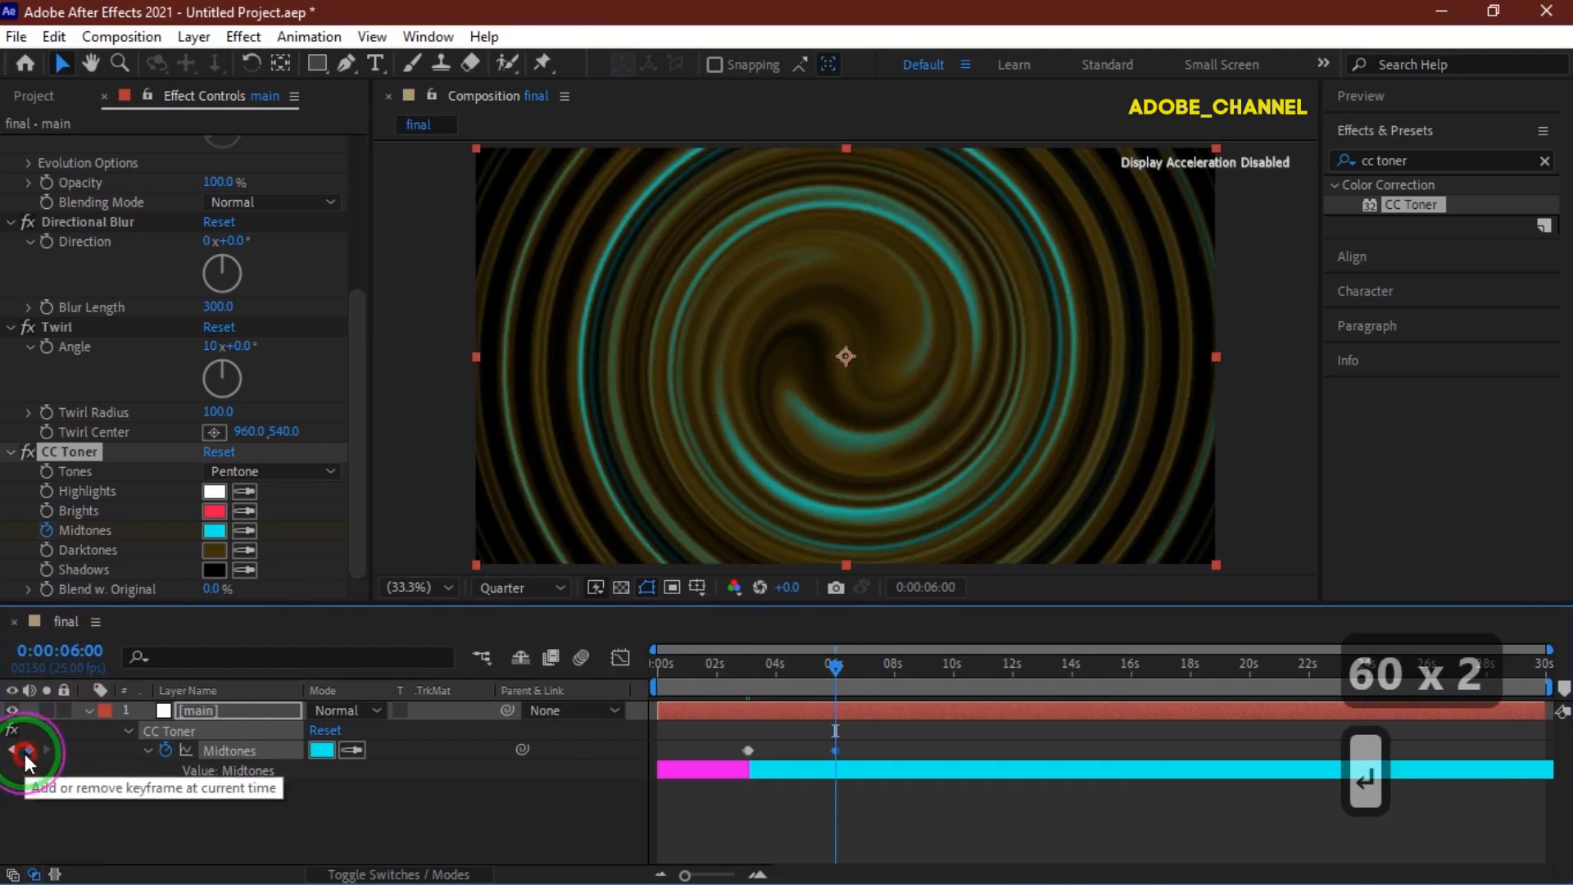
At 0:00:06:02, set a Midtones keyframe colour of EED60C.
{"action": "left_click", "coordinate": [74, 651]}
{"action": "type", "text": "602"}
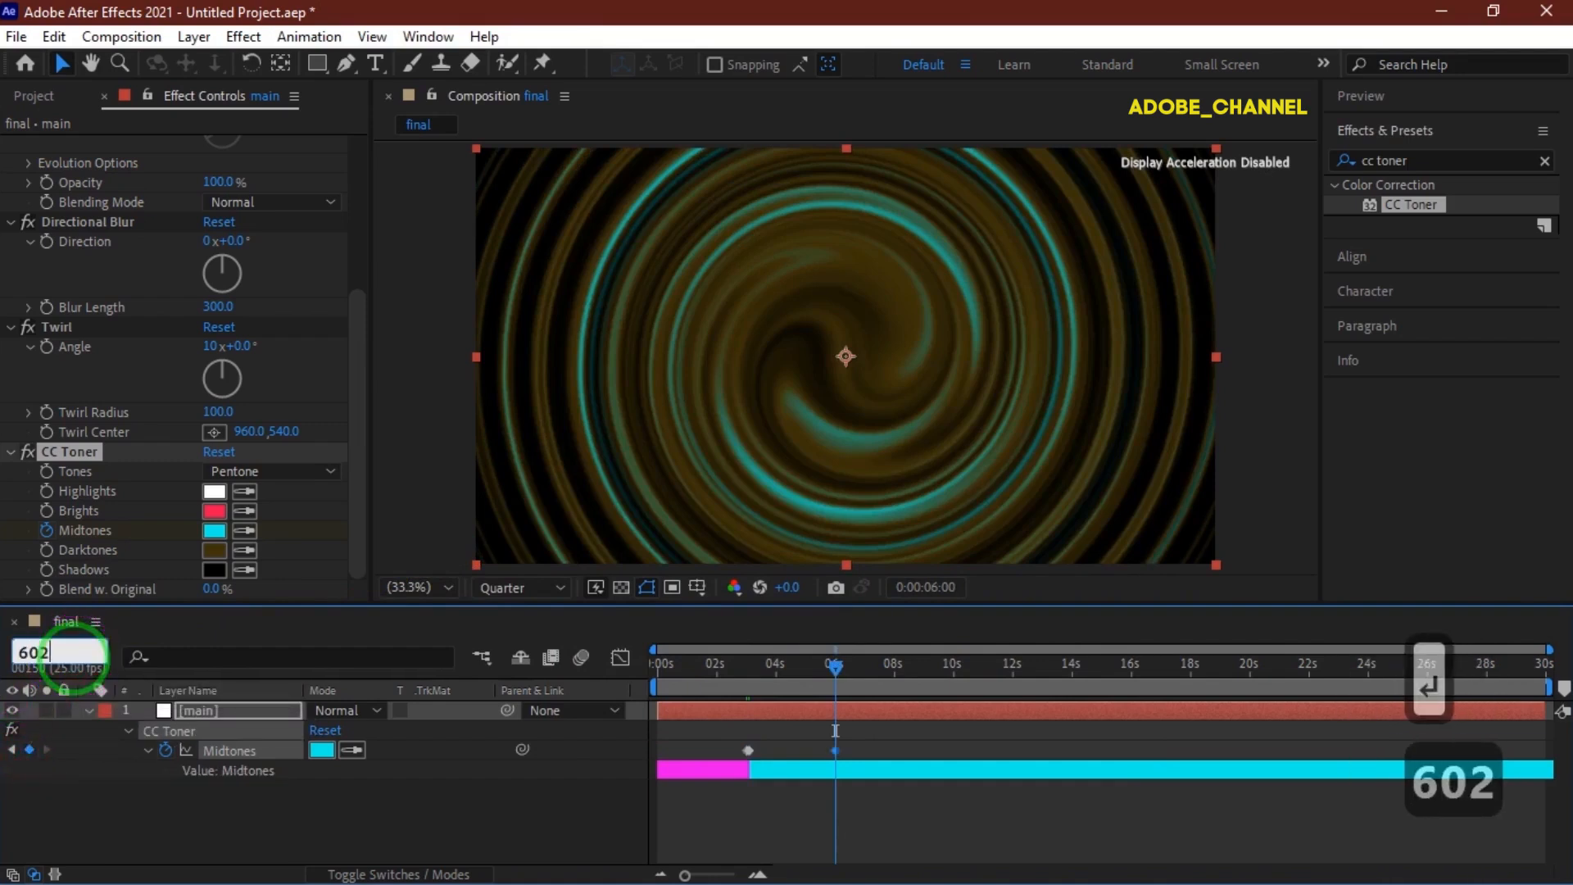
{"action": "key", "text": "Return"}
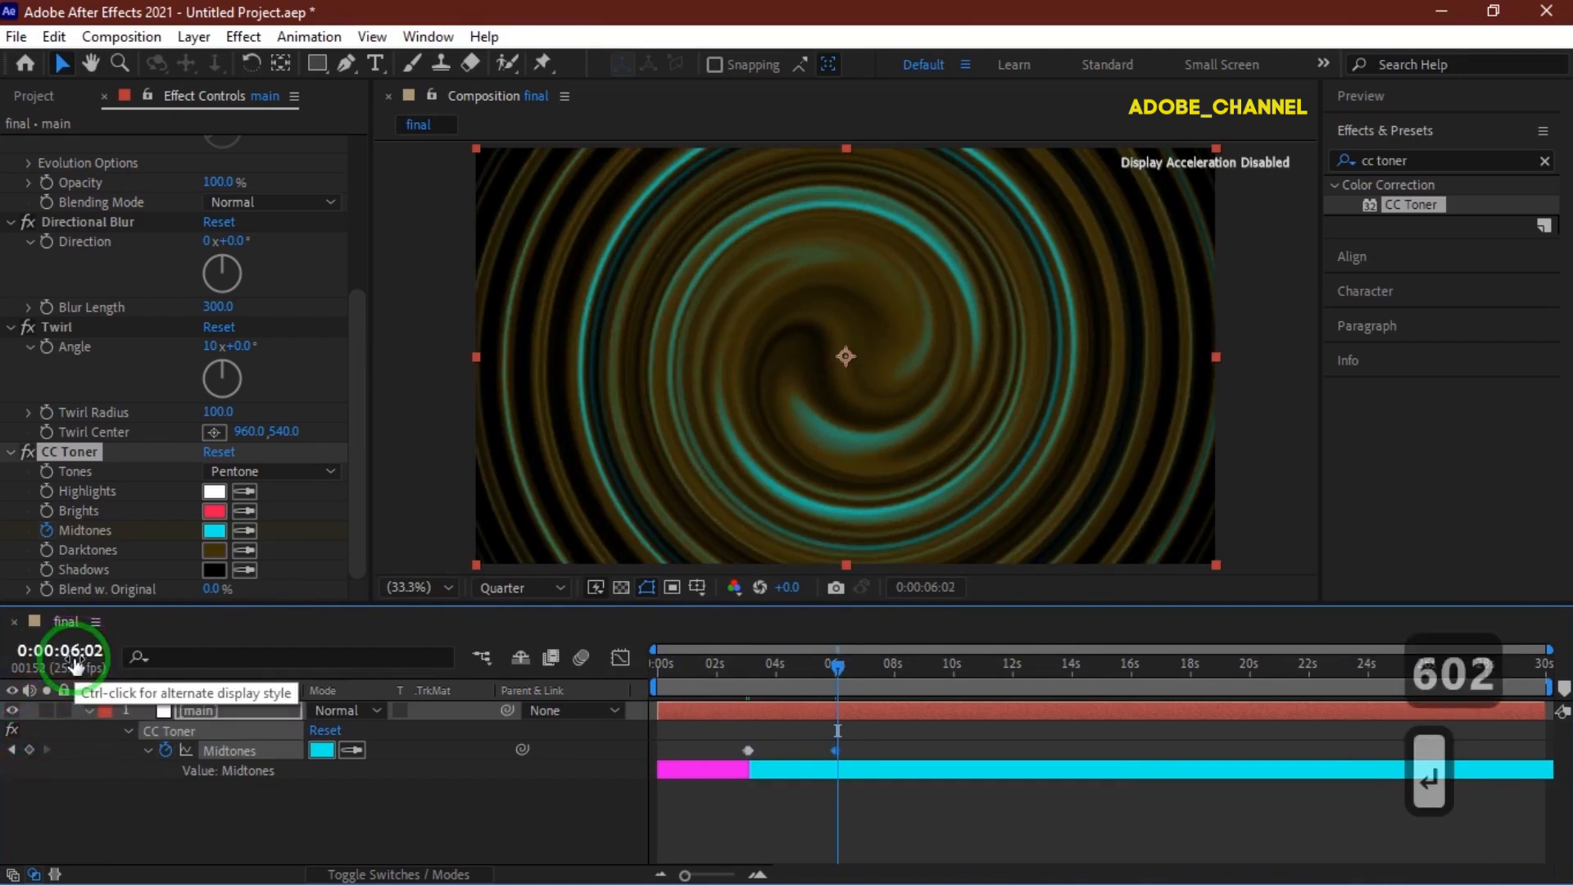
{"action": "left_click", "coordinate": [321, 750]}
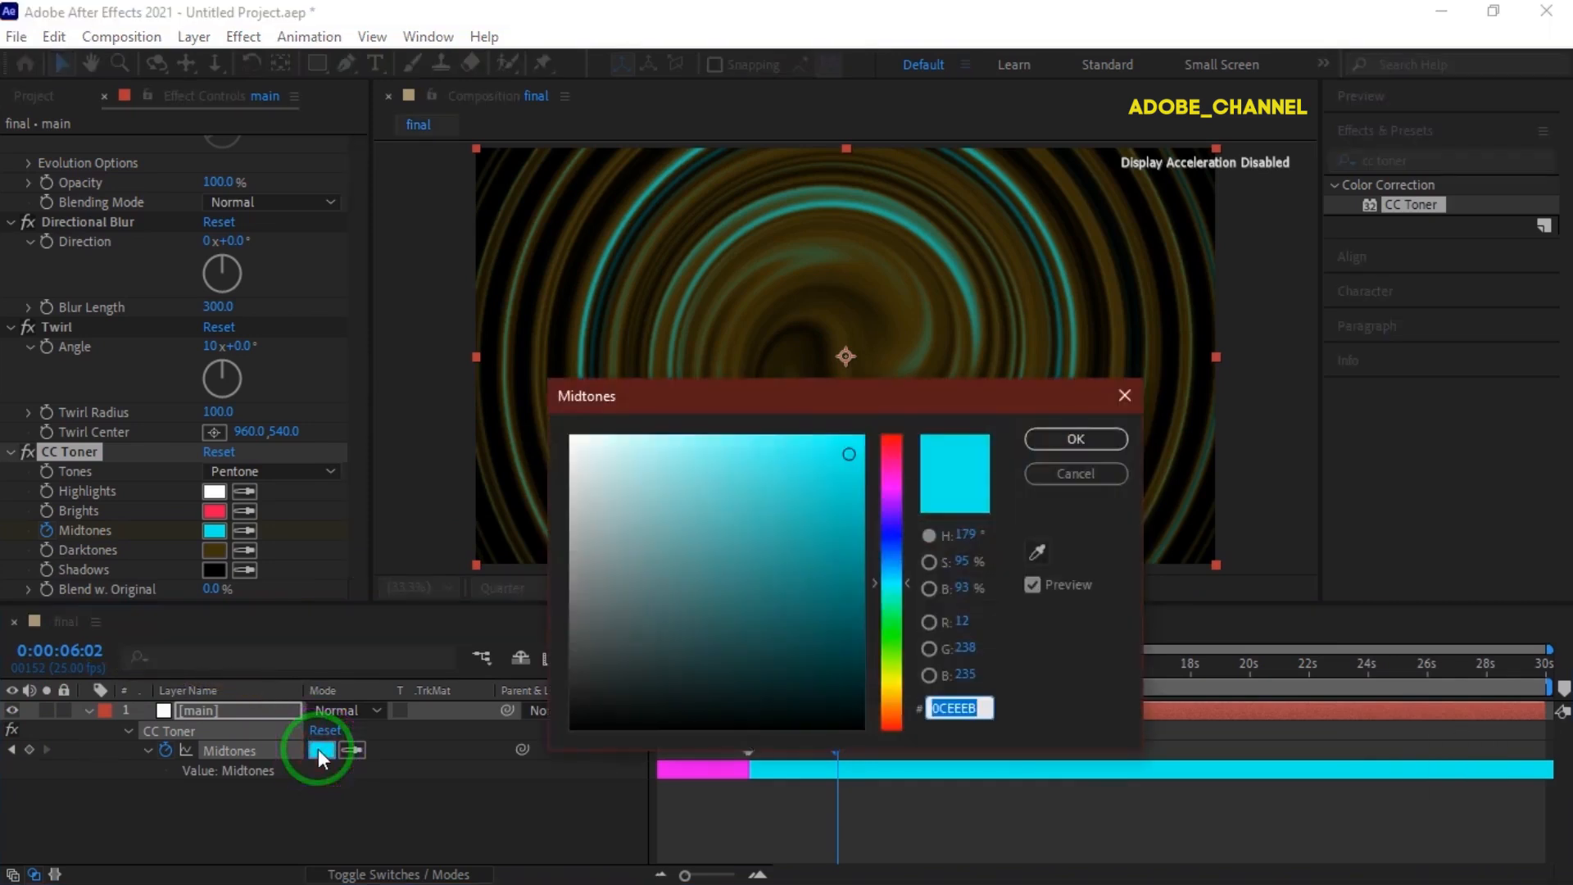
{"action": "type", "text": "EE"}
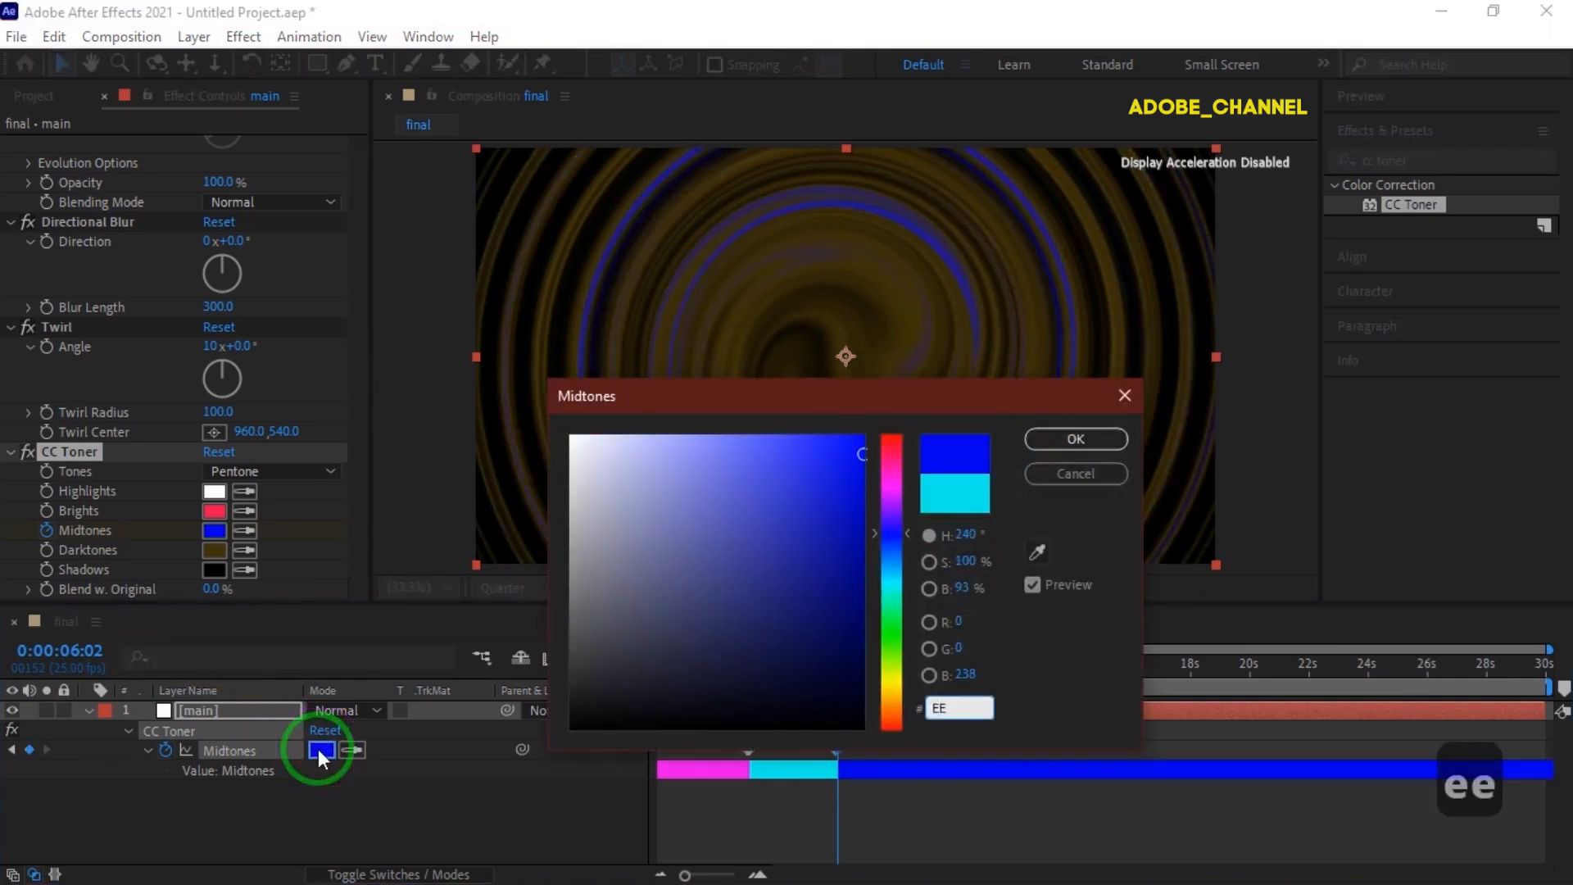
{"action": "type", "text": "D60"}
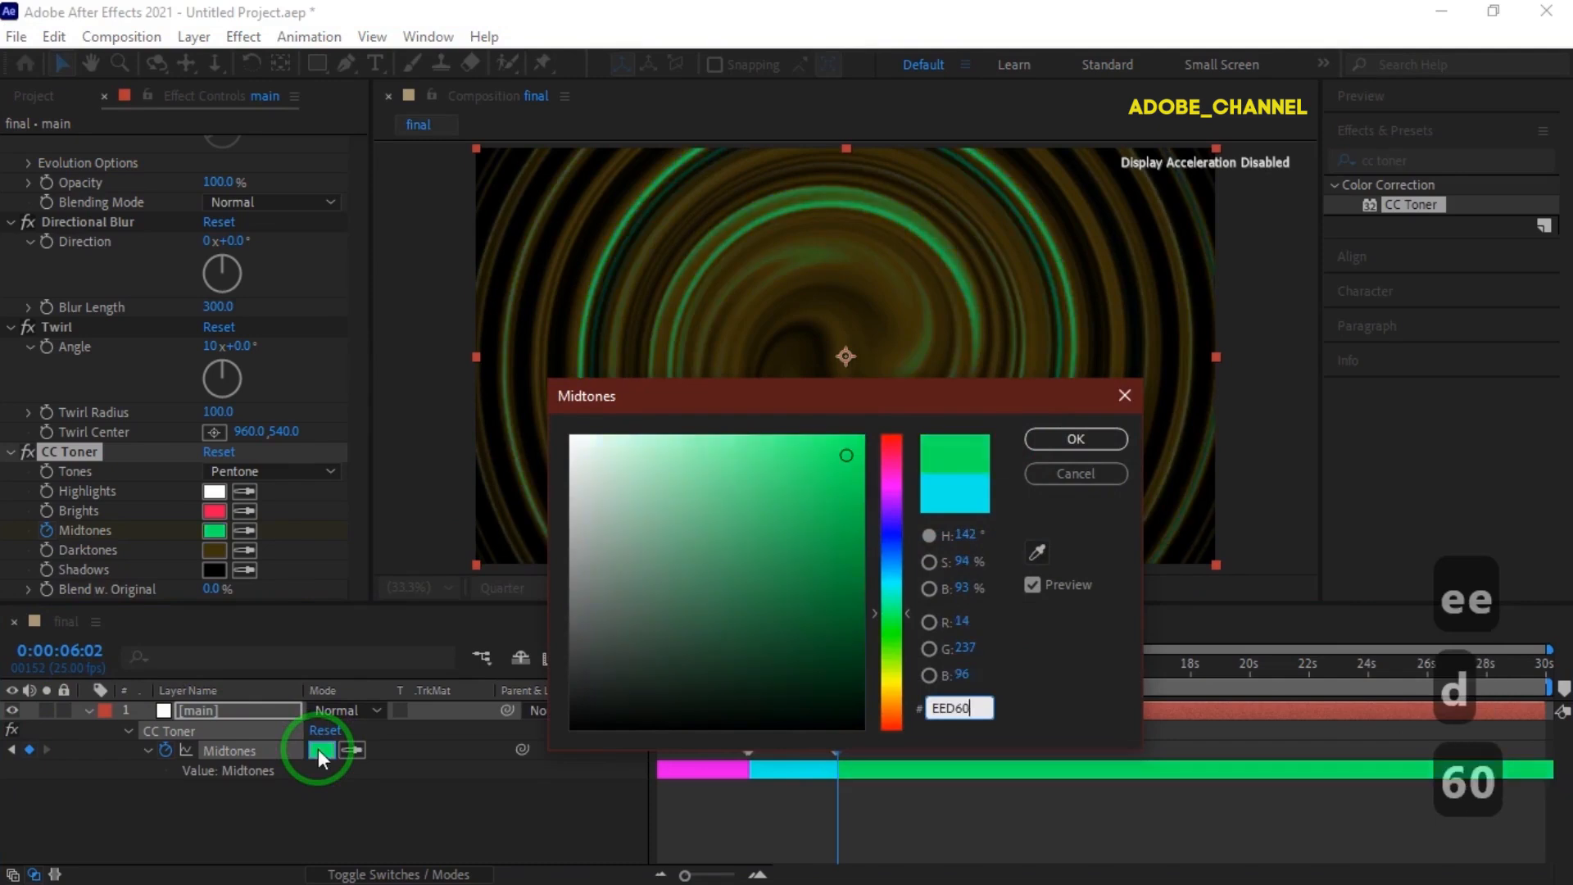
{"action": "type", "text": "C"}
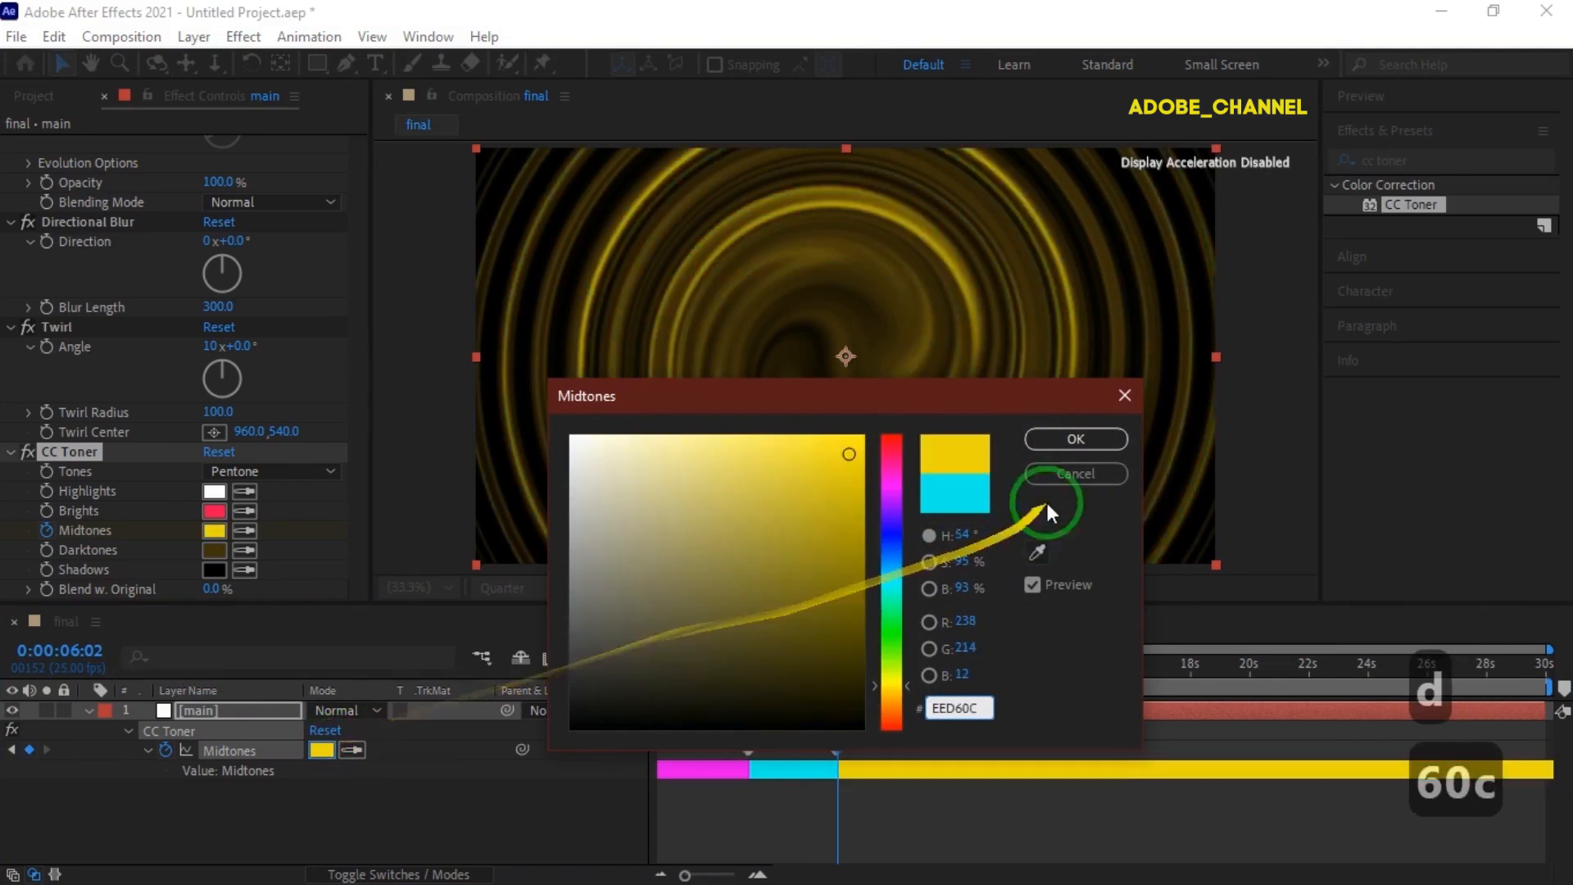
{"action": "left_click", "coordinate": [1071, 438]}
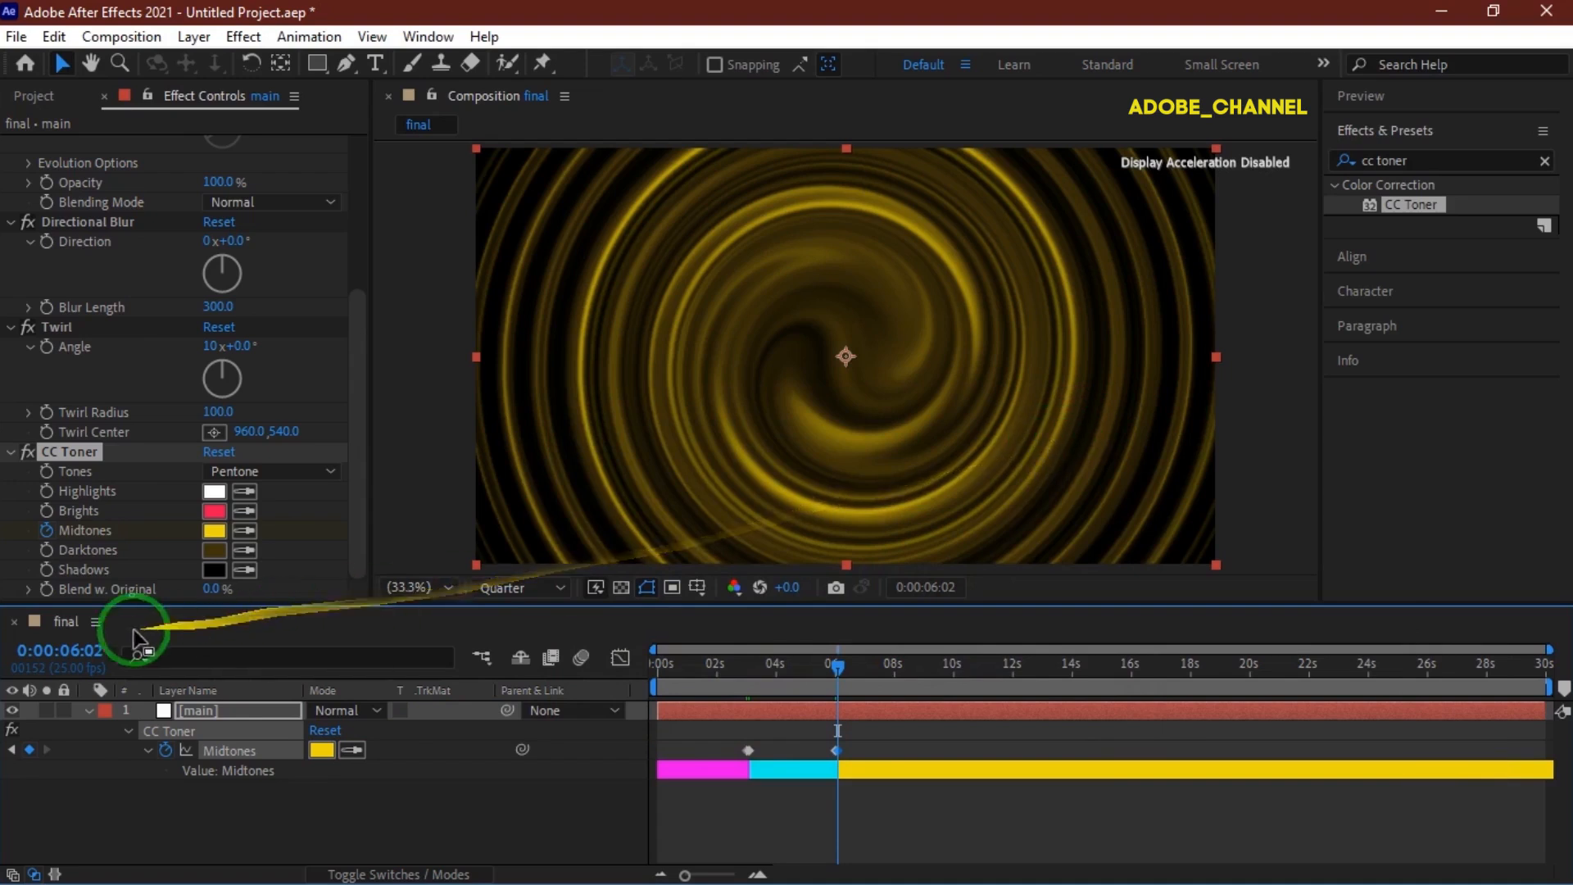
Go to 0:00:09:00 and add a Midtones keyframe there.
{"action": "left_click", "coordinate": [73, 650]}
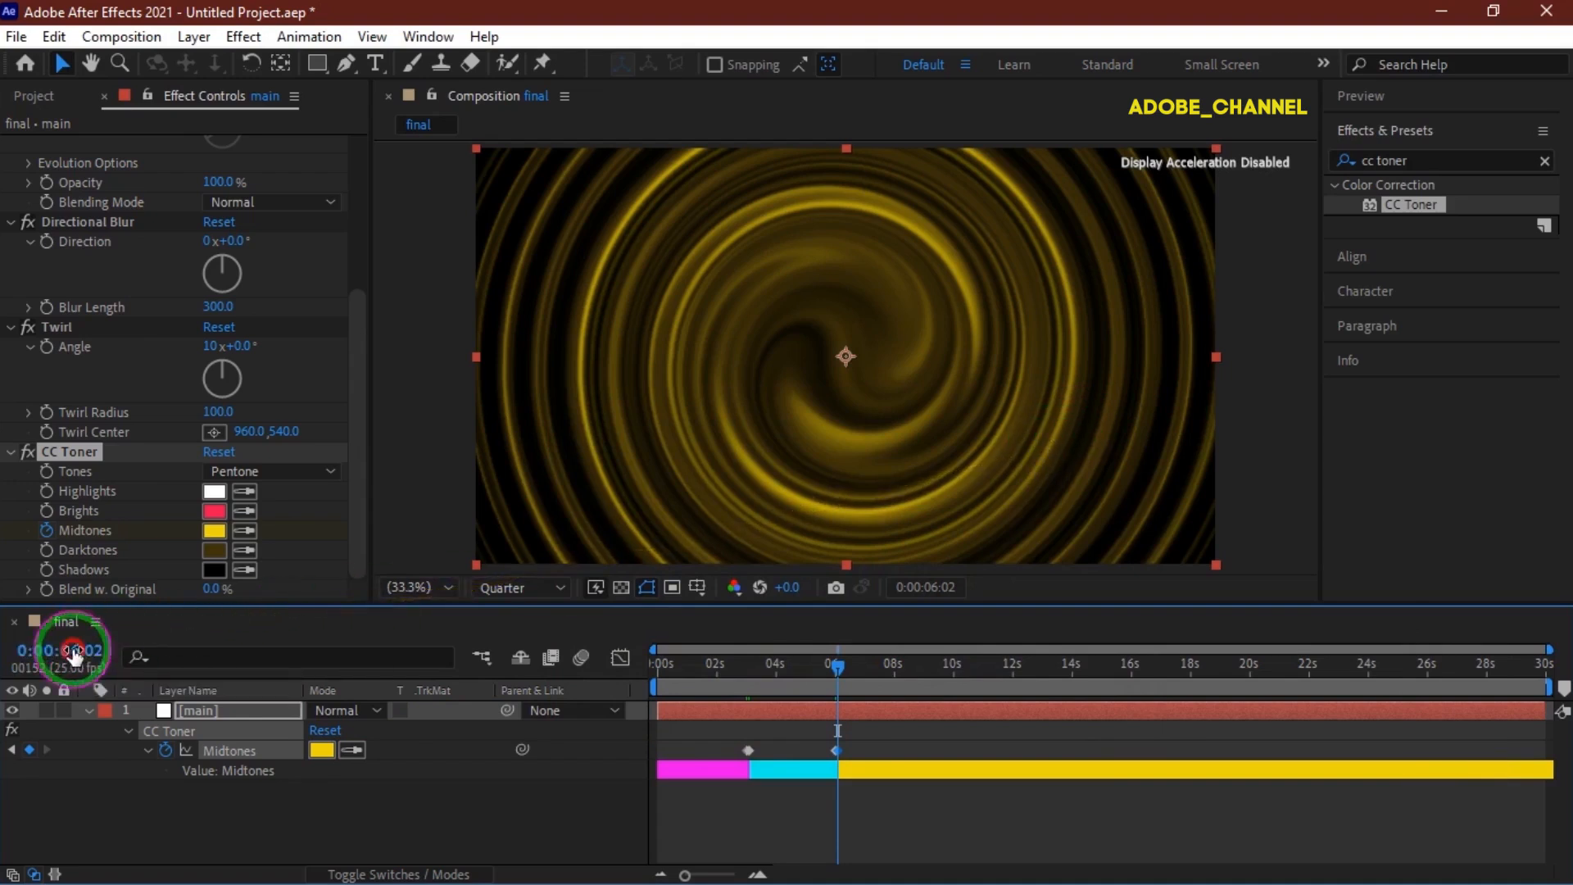
{"action": "type", "text": "900"}
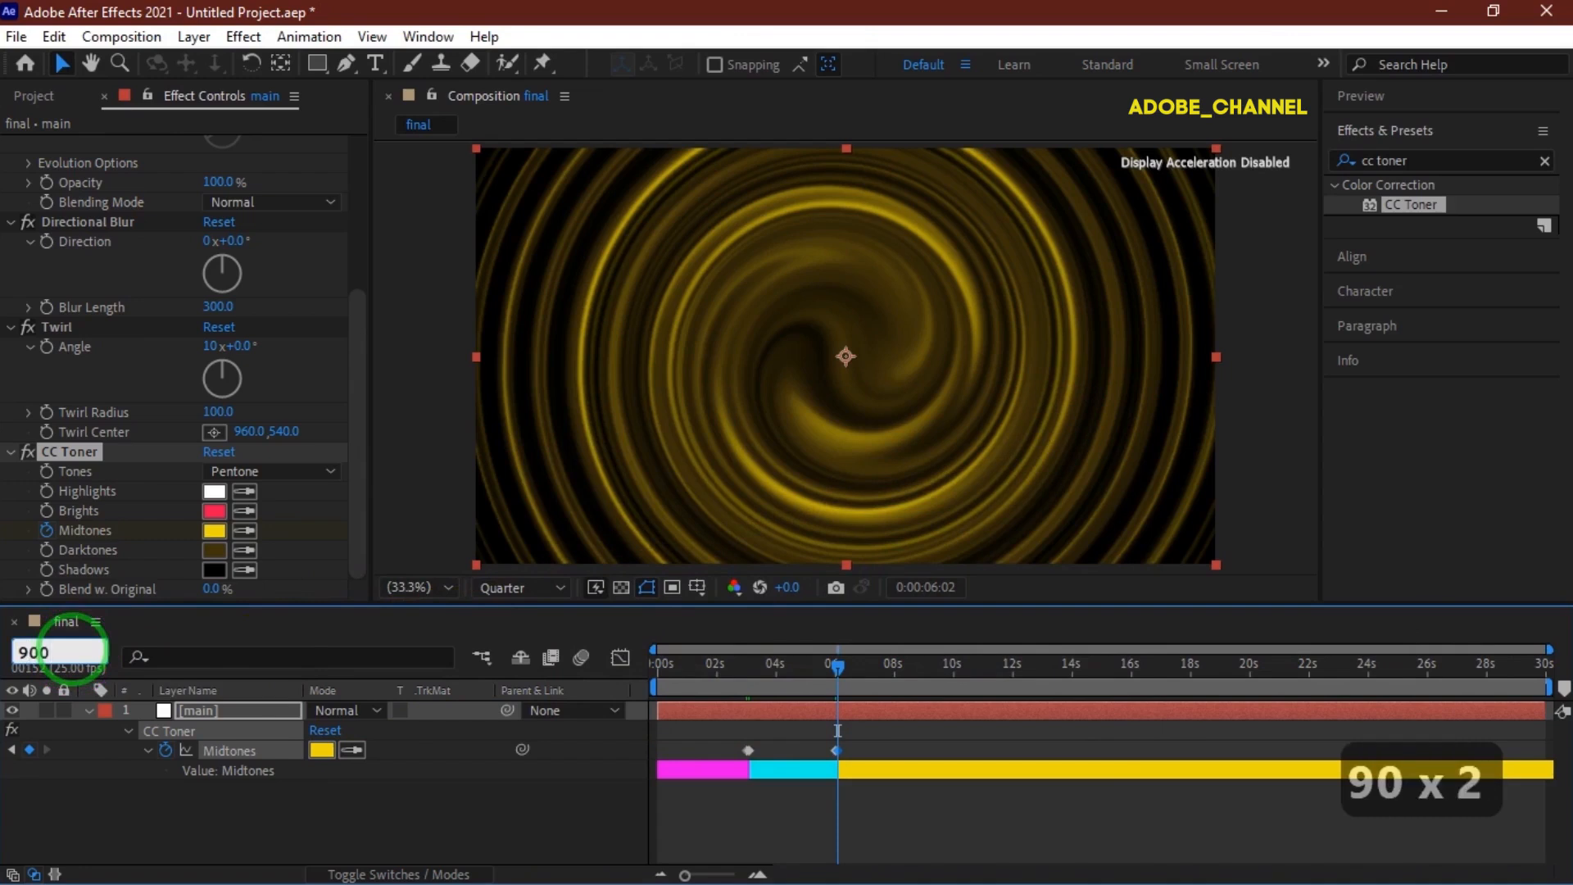
{"action": "key", "text": "Return"}
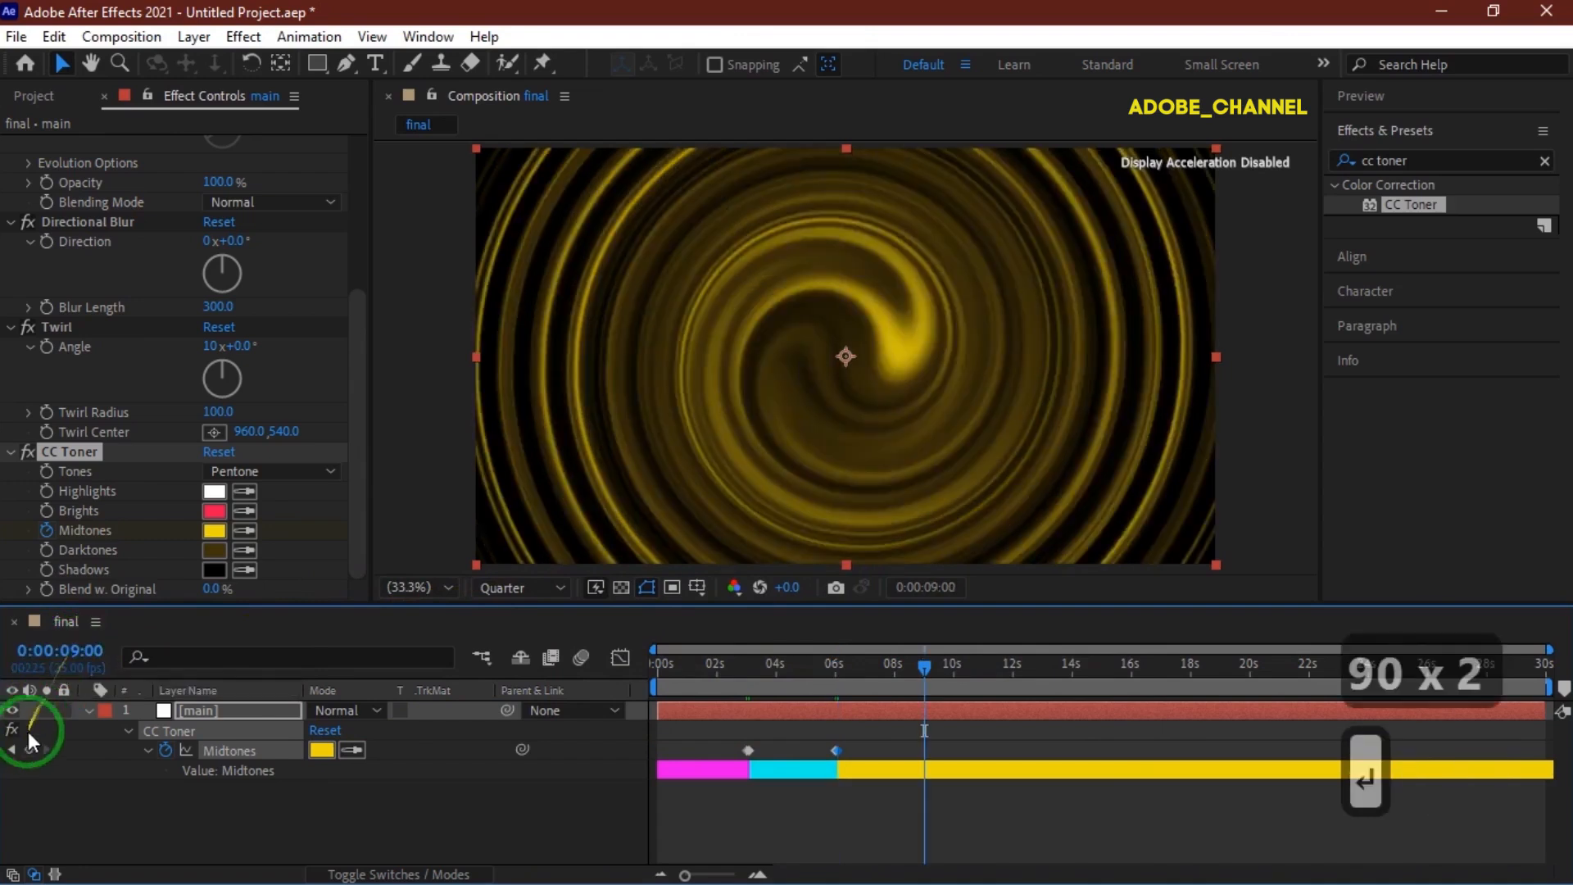
{"action": "left_click", "coordinate": [29, 750]}
At 0:00:09:02, set a Midtones keyframe colour of 1C0CEE.
{"action": "left_click", "coordinate": [61, 652]}
{"action": "type", "text": "902"}
{"action": "key", "text": "Return"}
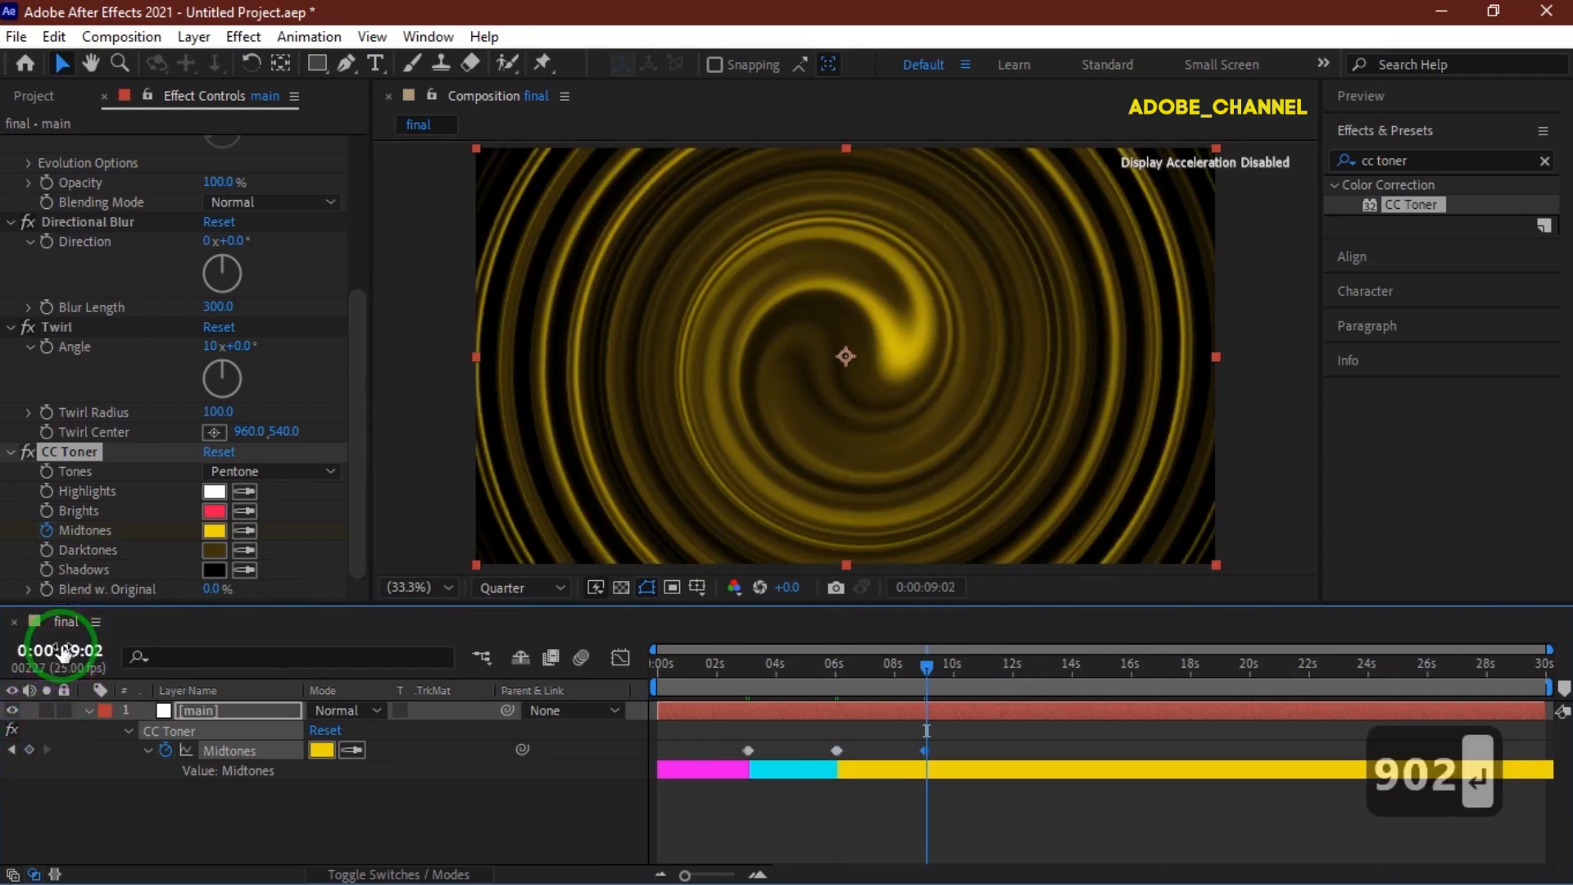
{"action": "left_click", "coordinate": [212, 529]}
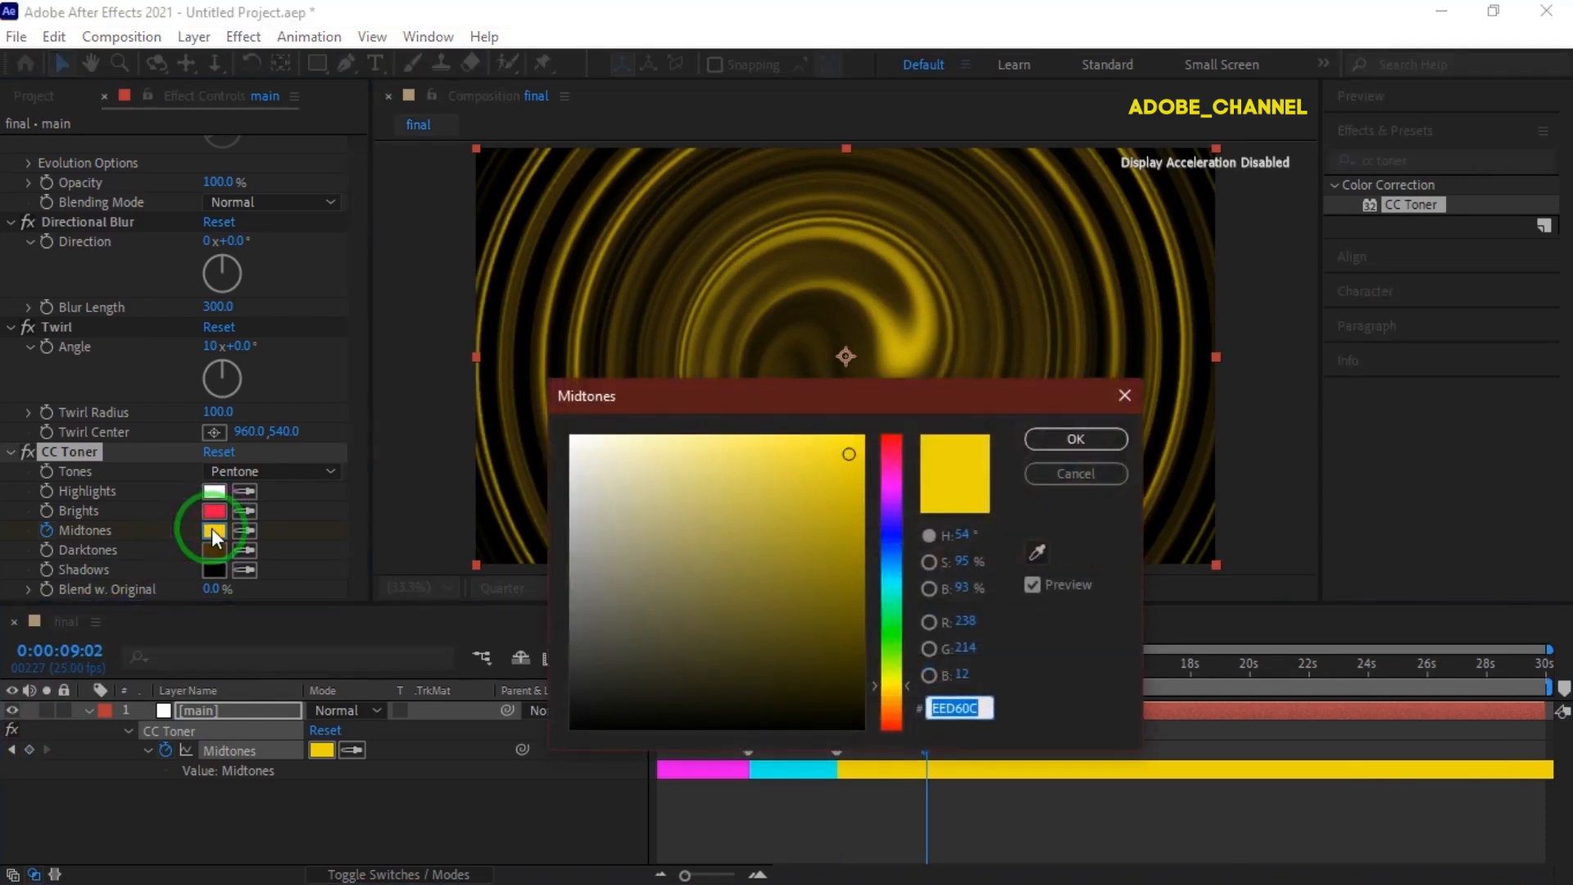
{"action": "type", "text": "1"}
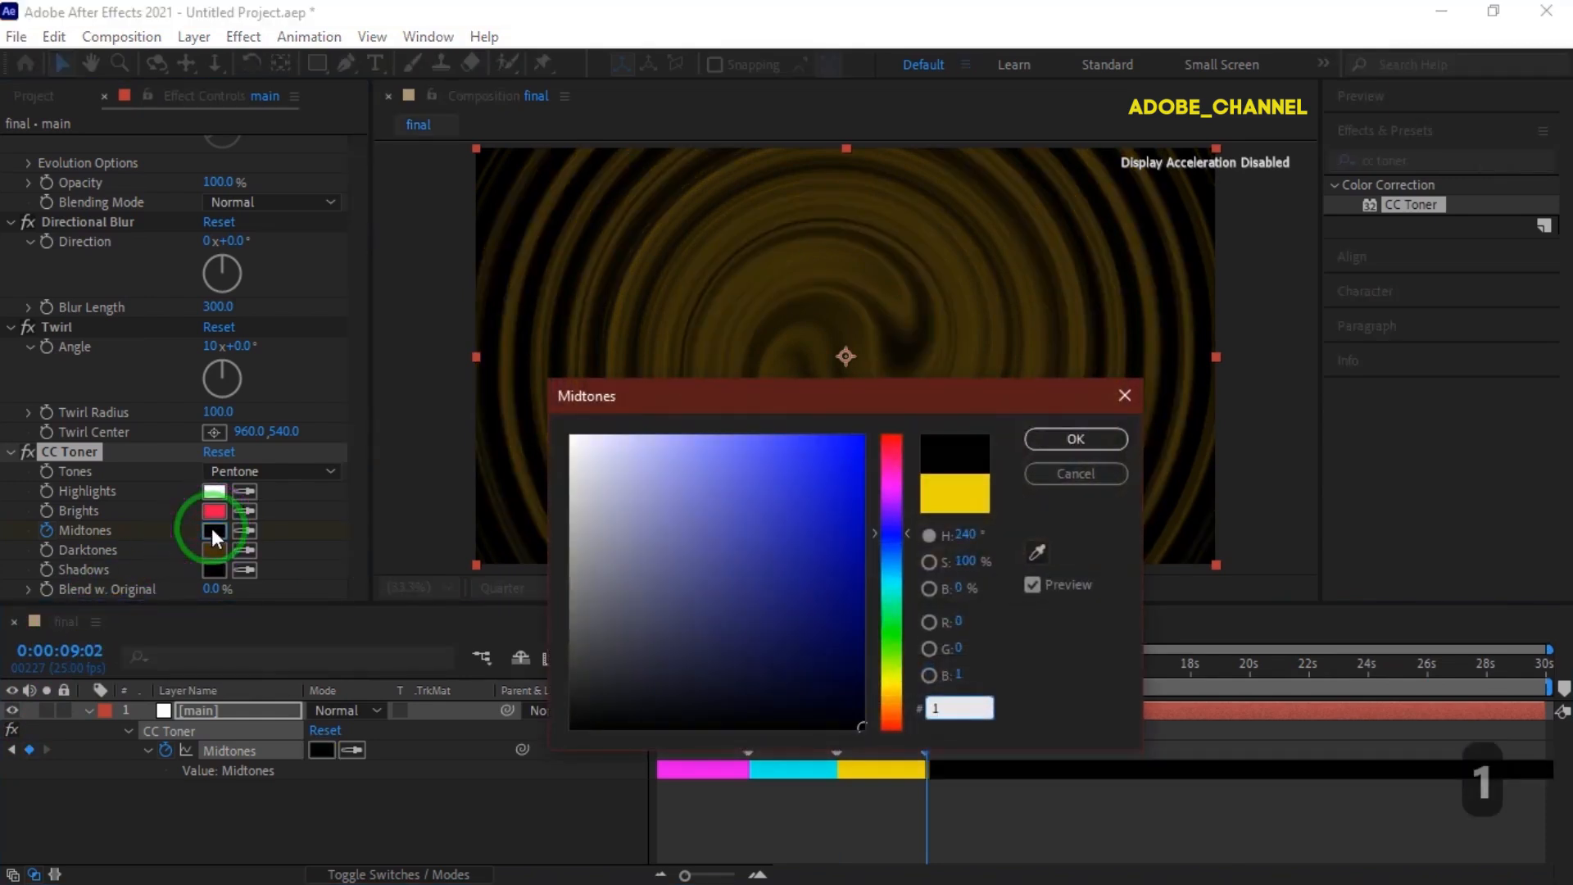
{"action": "type", "text": "C0CEE"}
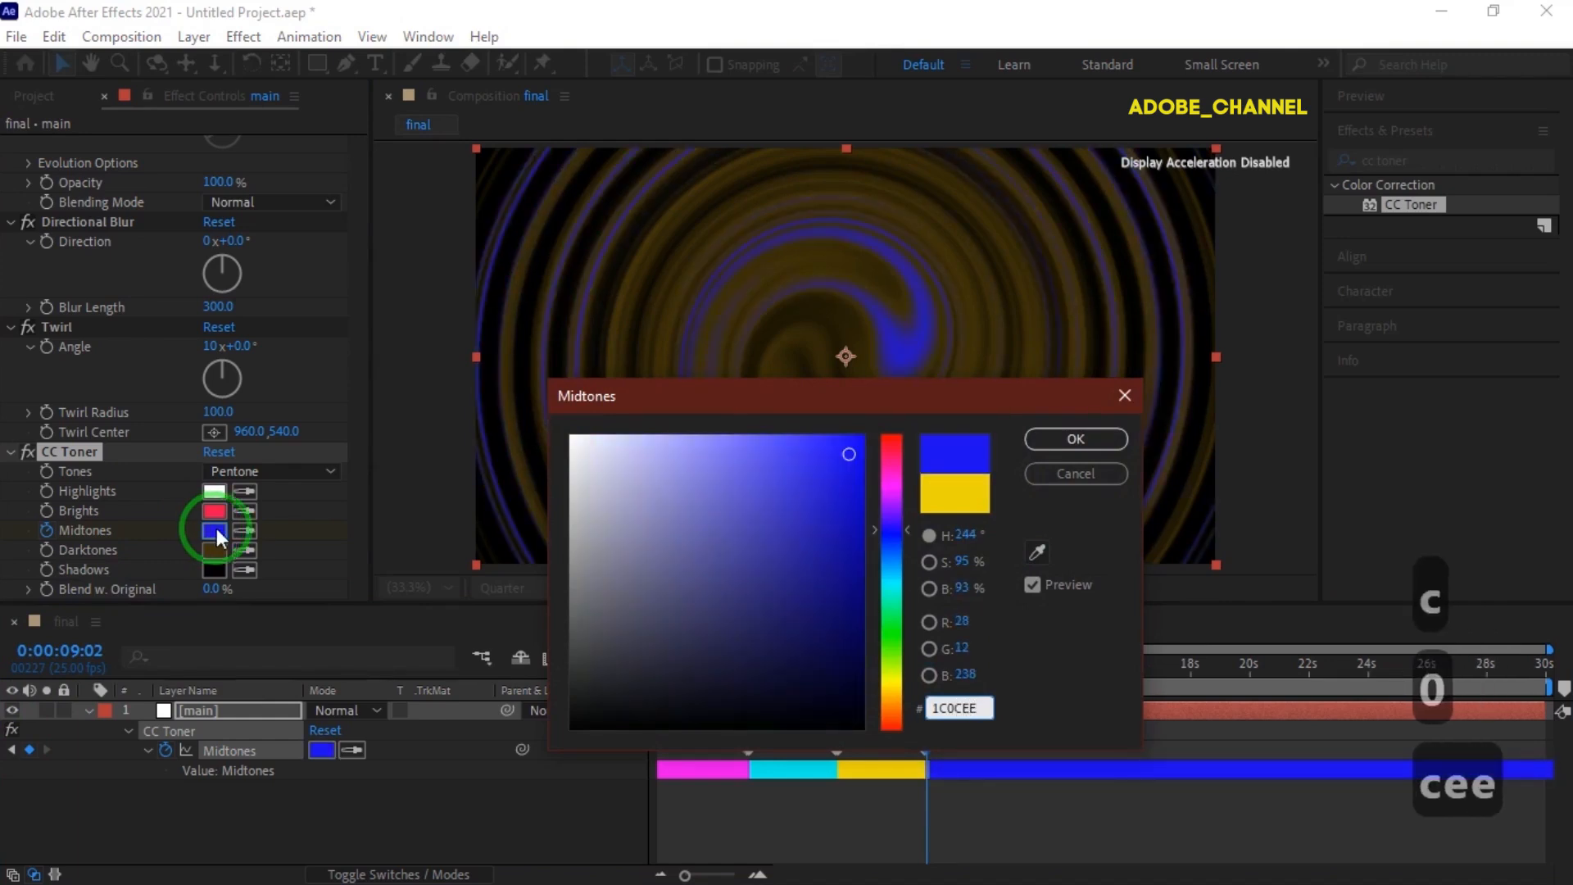
{"action": "left_click", "coordinate": [1061, 444]}
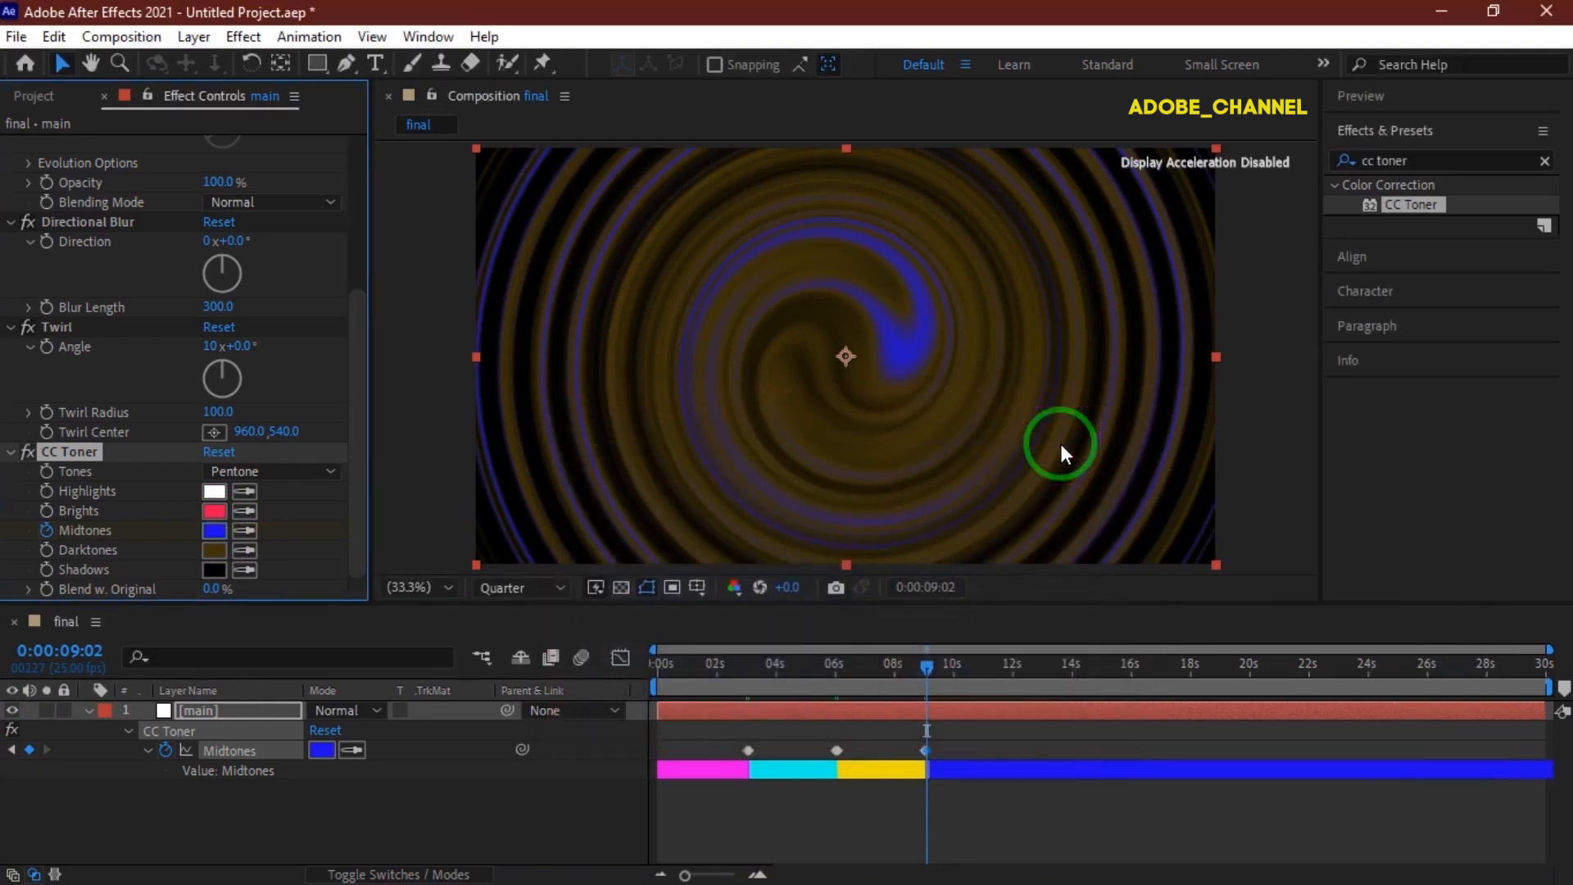
Go to 0:00:12:00 and add a Midtones keyframe there.
{"action": "left_click", "coordinate": [70, 650]}
{"action": "type", "text": "1200"}
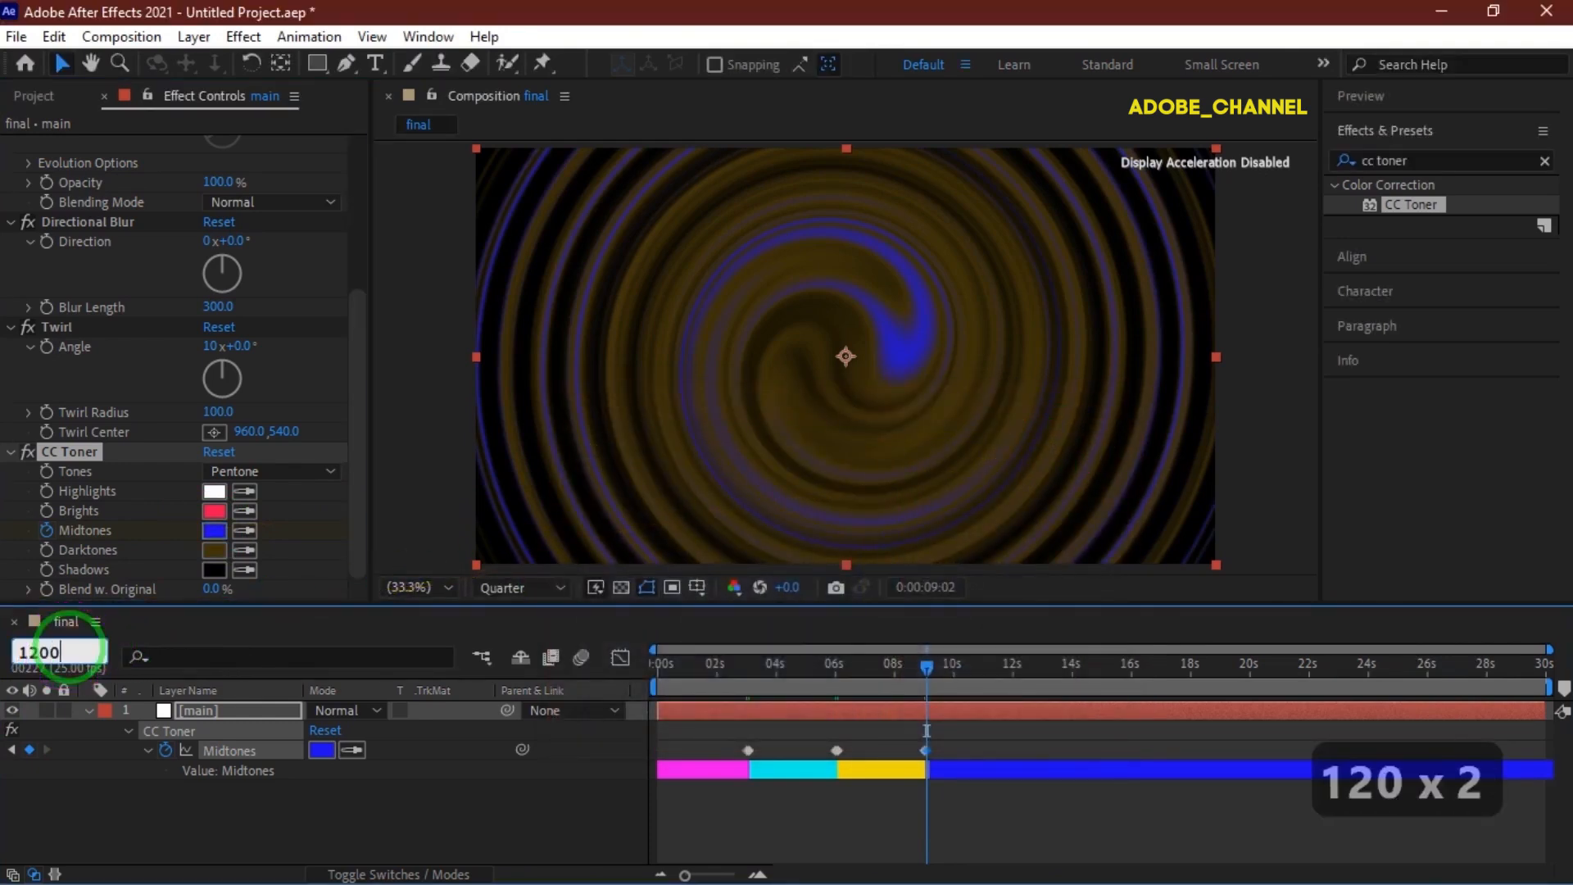
{"action": "key", "text": "Return"}
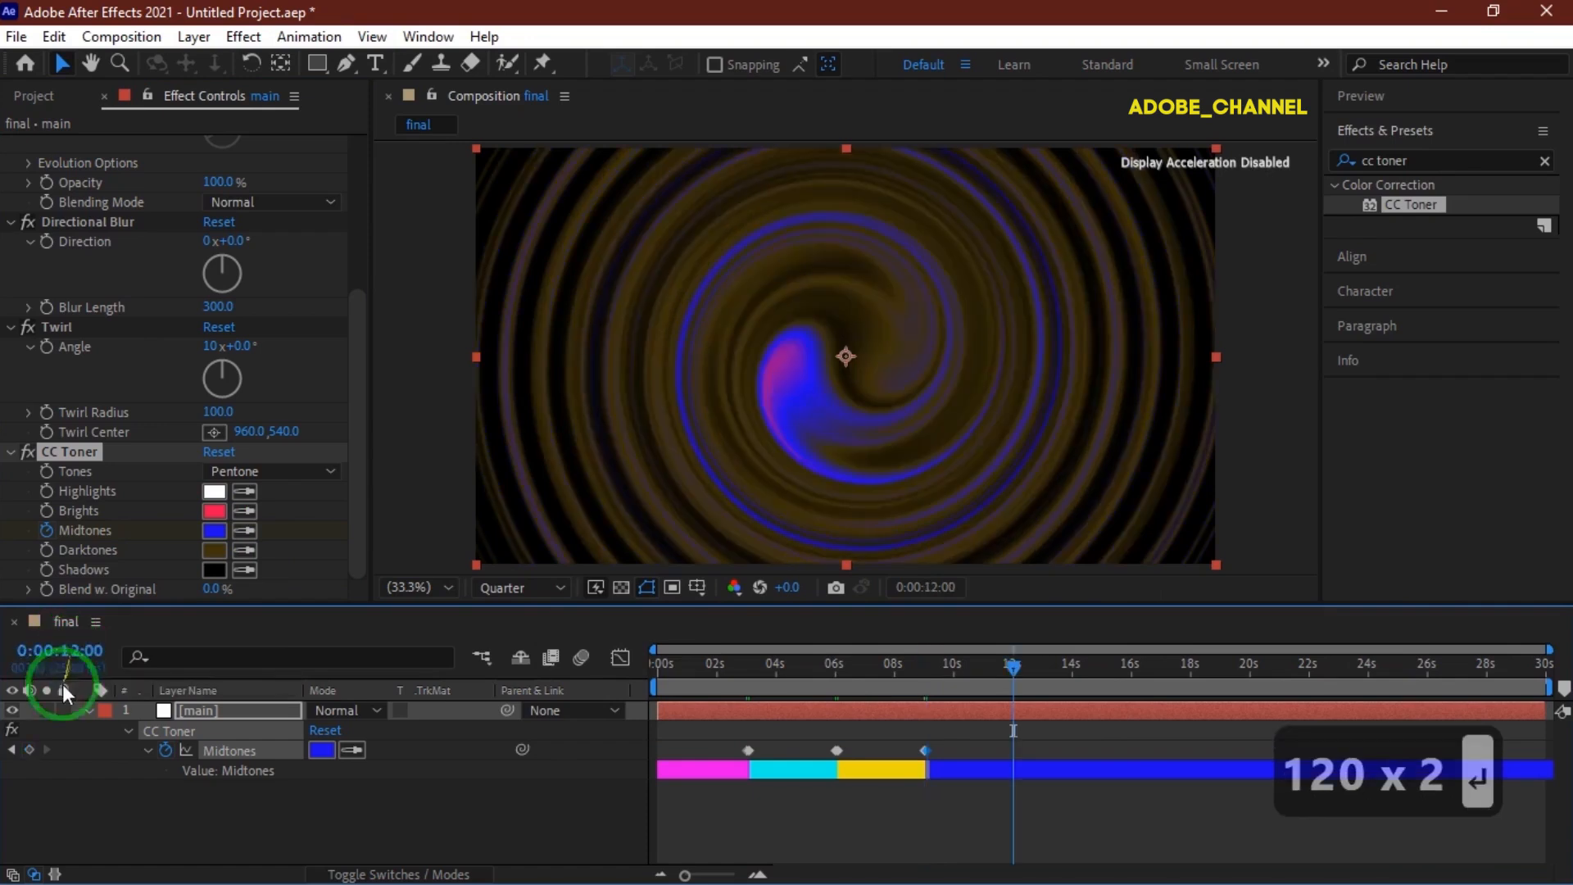
{"action": "left_click", "coordinate": [29, 749]}
At 0:00:12:02, set a Midtones keyframe colour of 3CEE0C.
{"action": "left_click", "coordinate": [59, 650]}
{"action": "type", "text": "1202"}
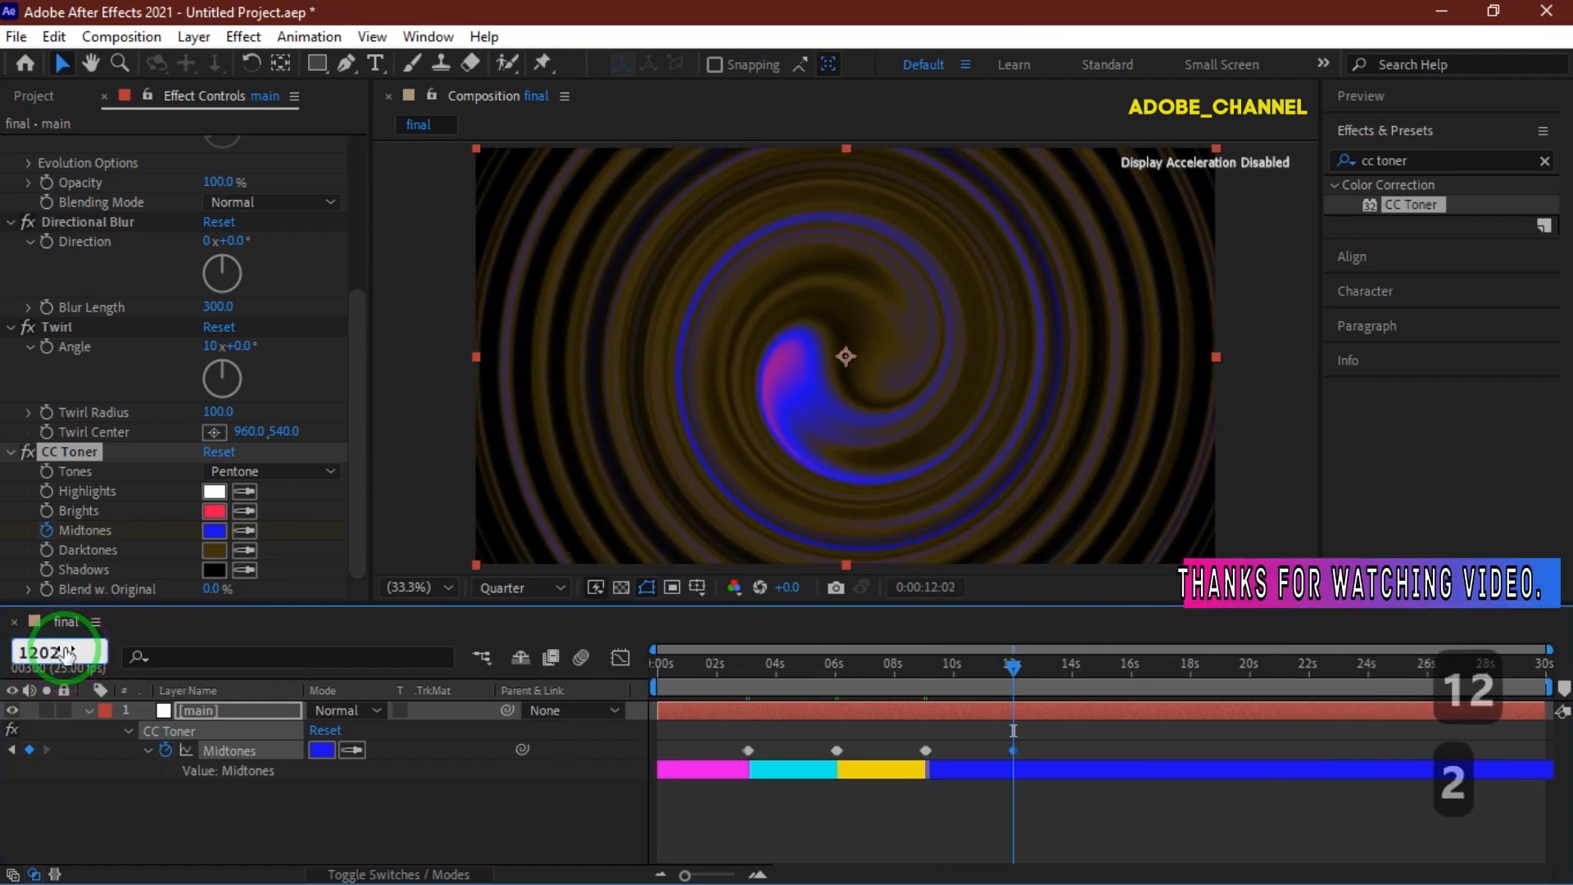
{"action": "key", "text": "Return"}
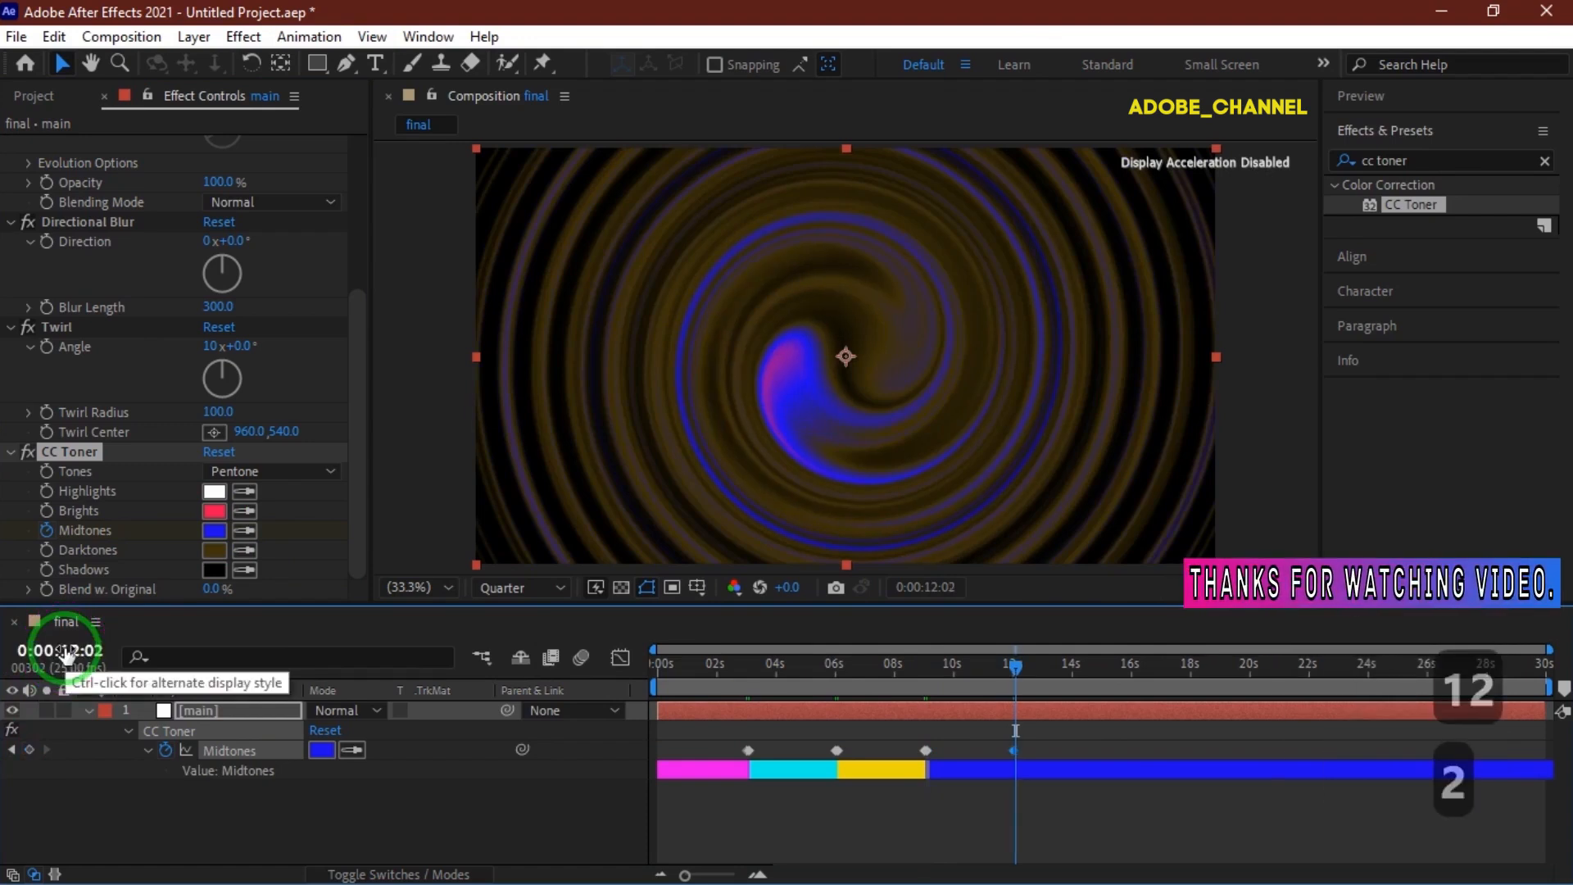
{"action": "left_click", "coordinate": [322, 751]}
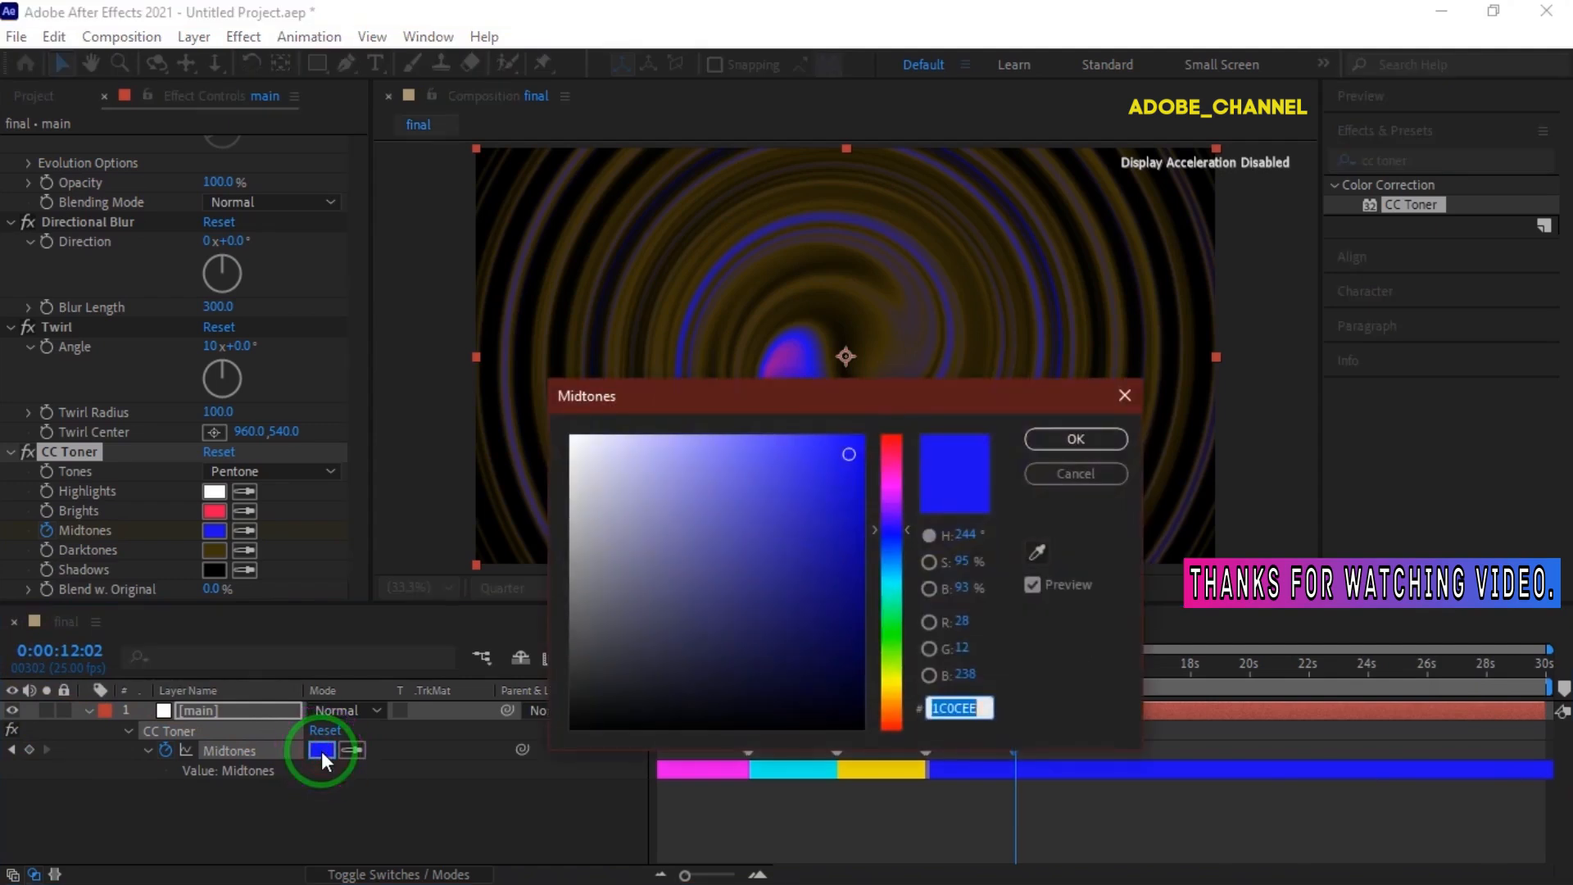
{"action": "type", "text": "3C"}
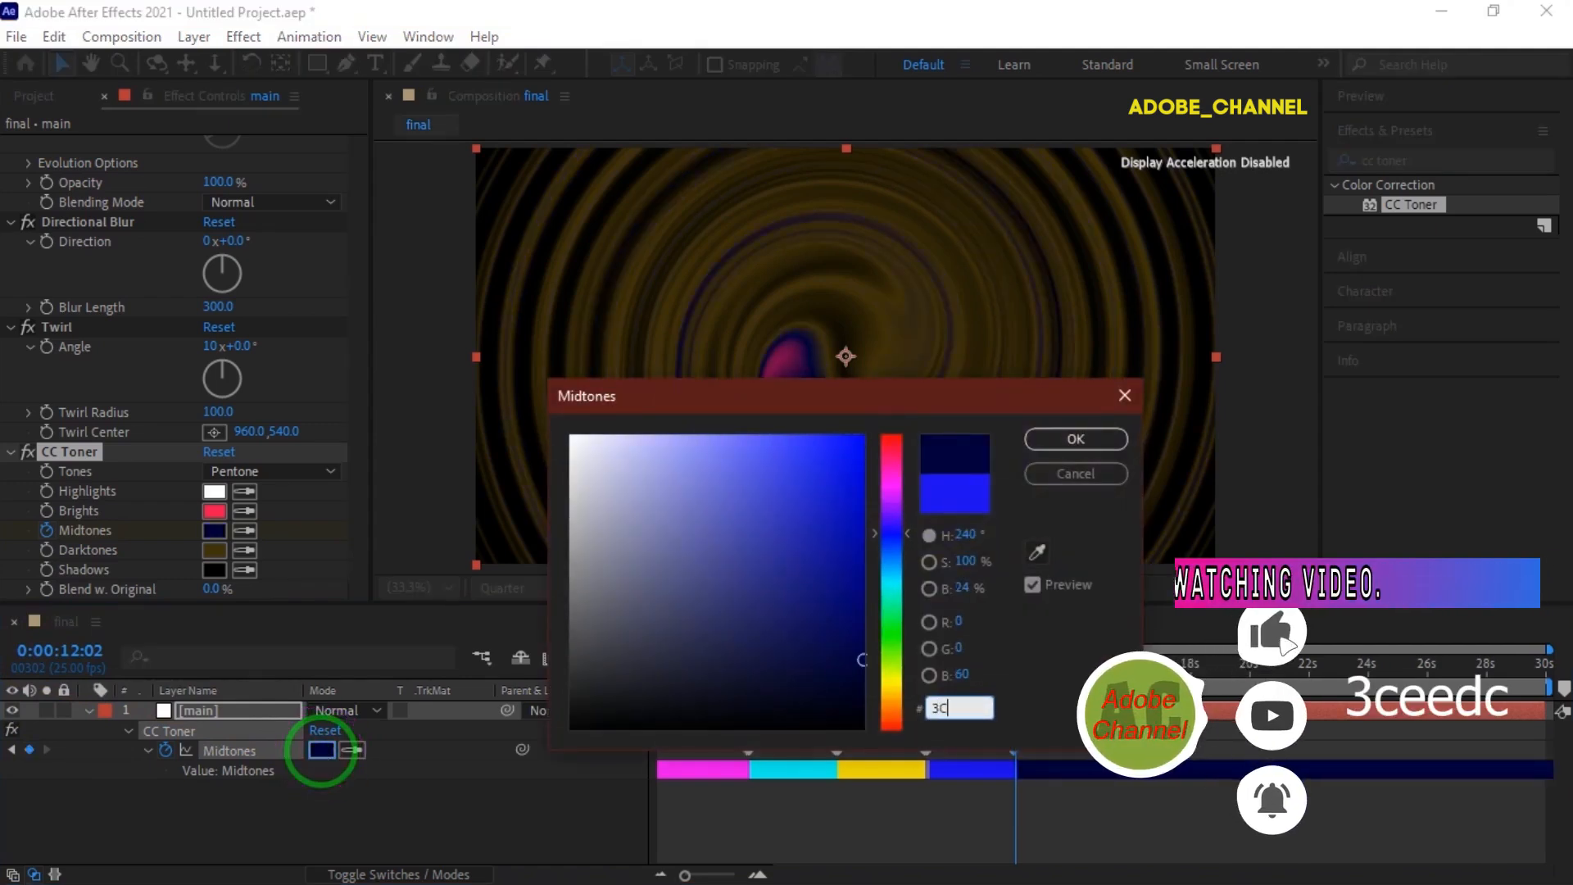
{"action": "type", "text": "EE0"}
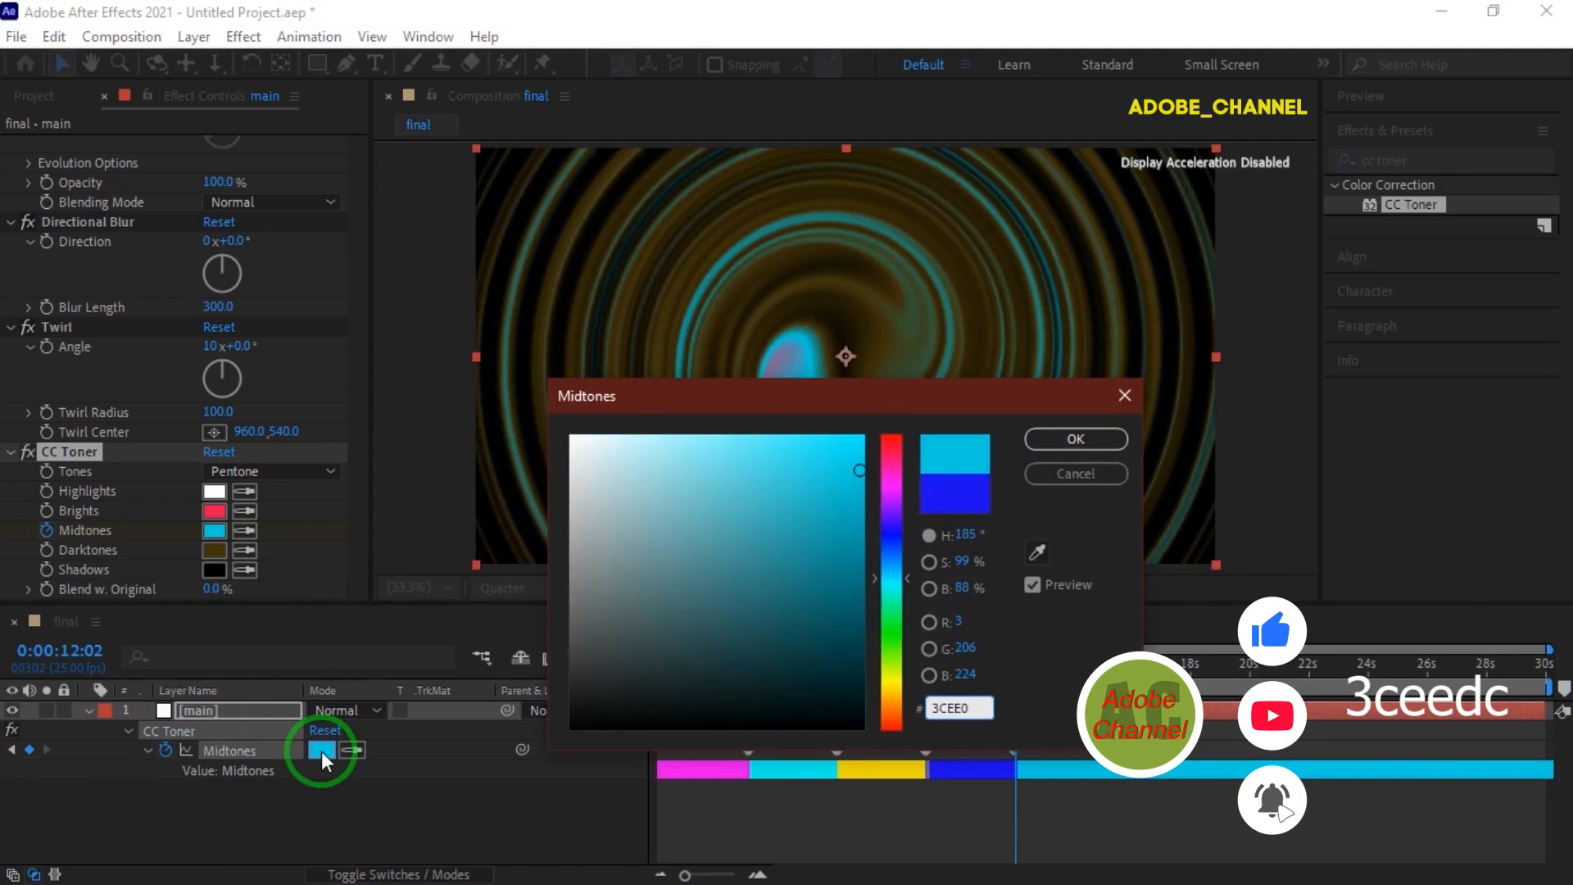
{"action": "type", "text": "C"}
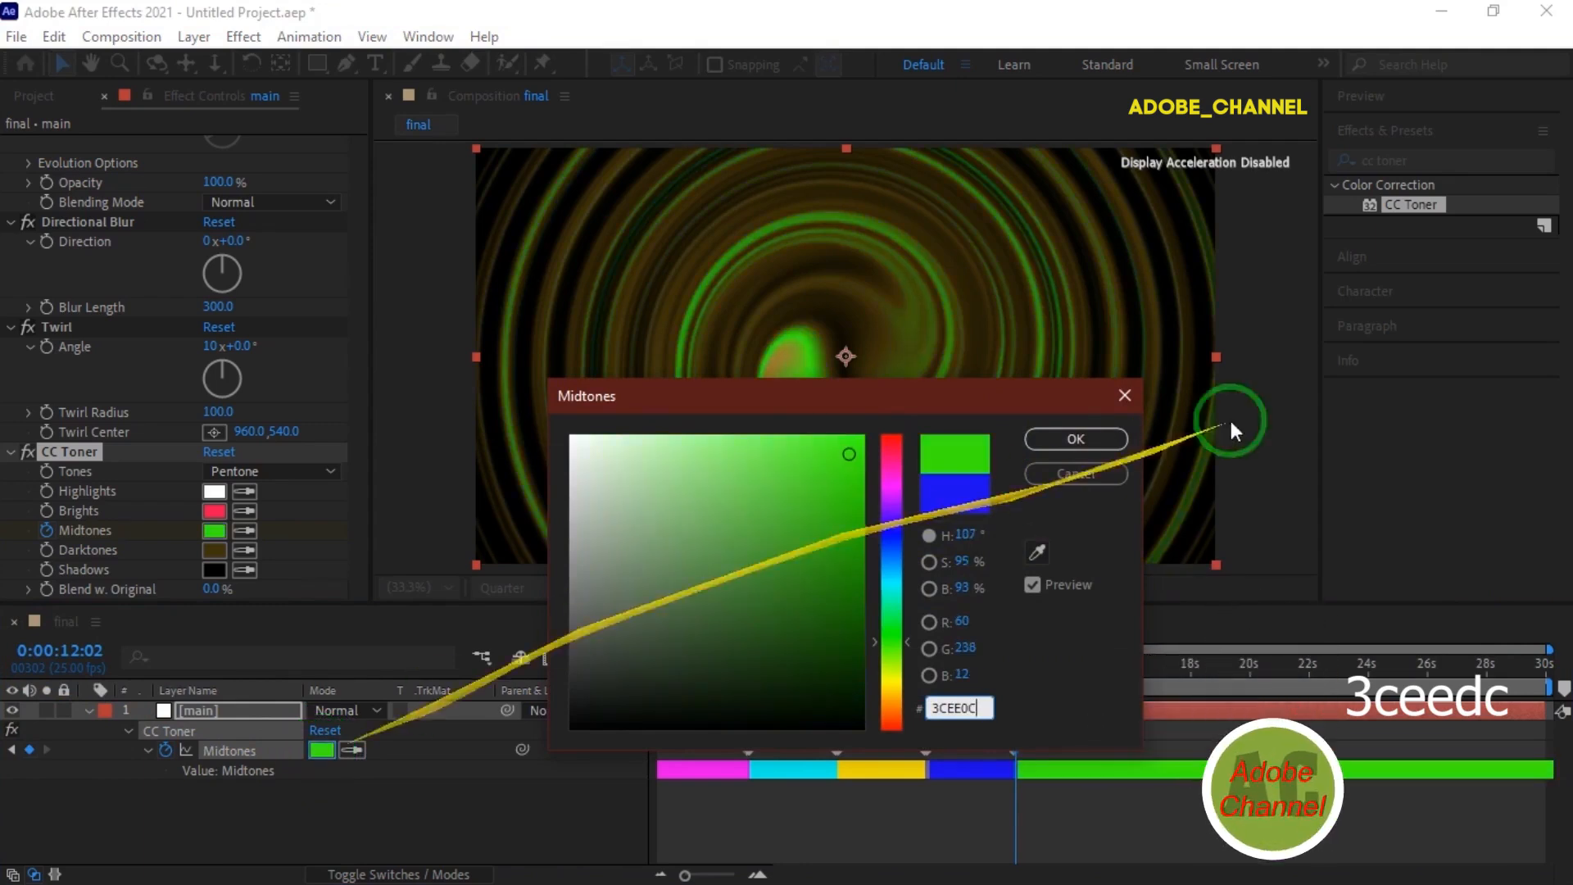
{"action": "left_click", "coordinate": [1065, 440]}
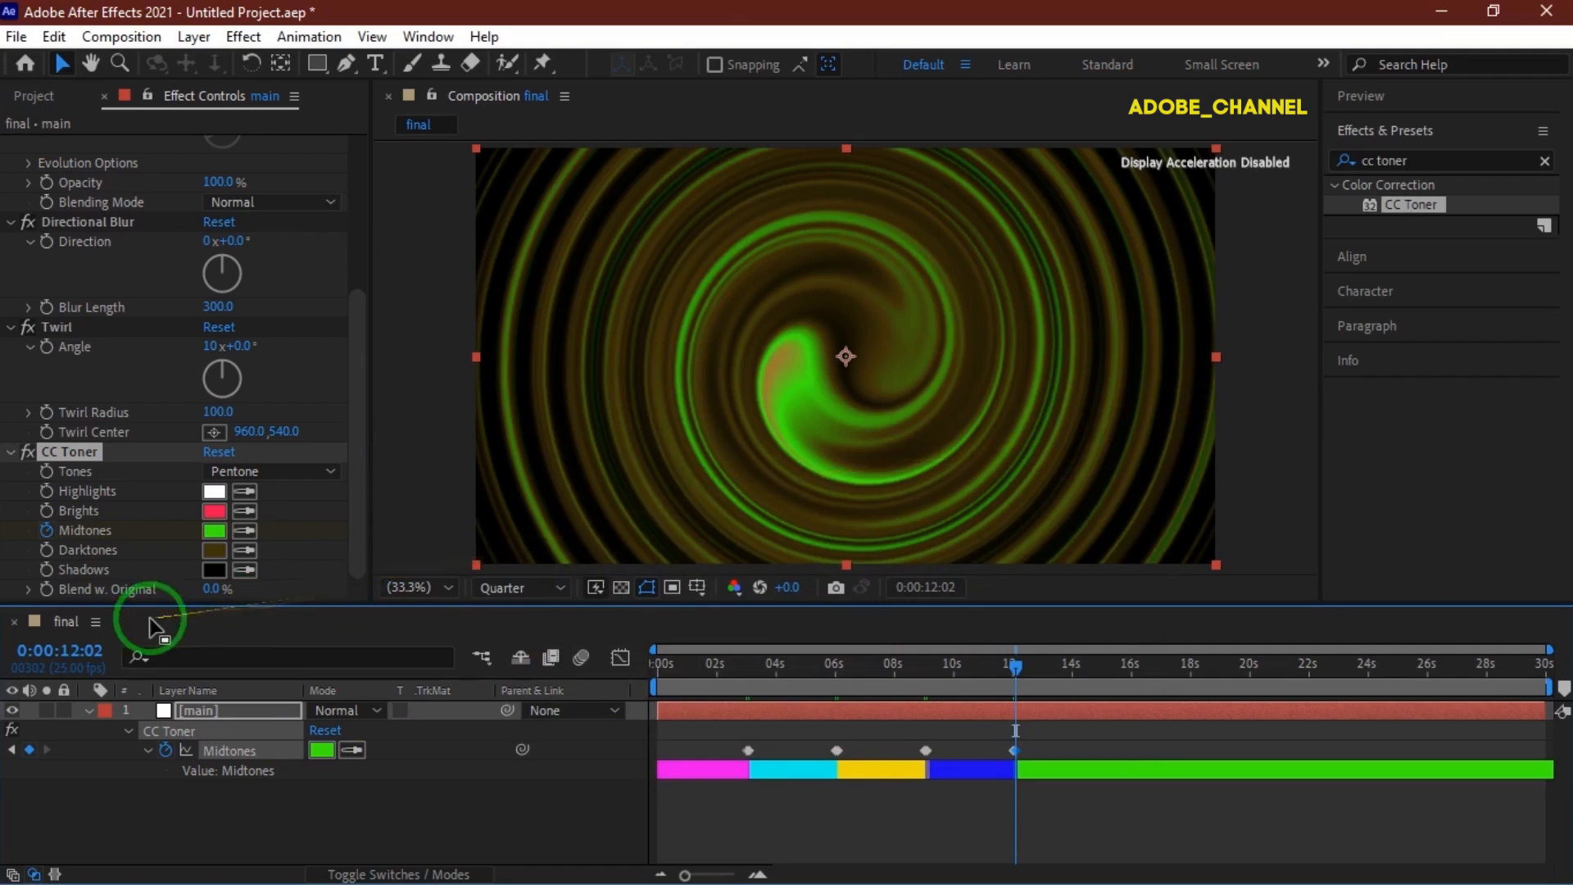
Go to 0:00:15:00 and add a Midtones keyframe there.
{"action": "left_click", "coordinate": [70, 649]}
{"action": "type", "text": "1500"}
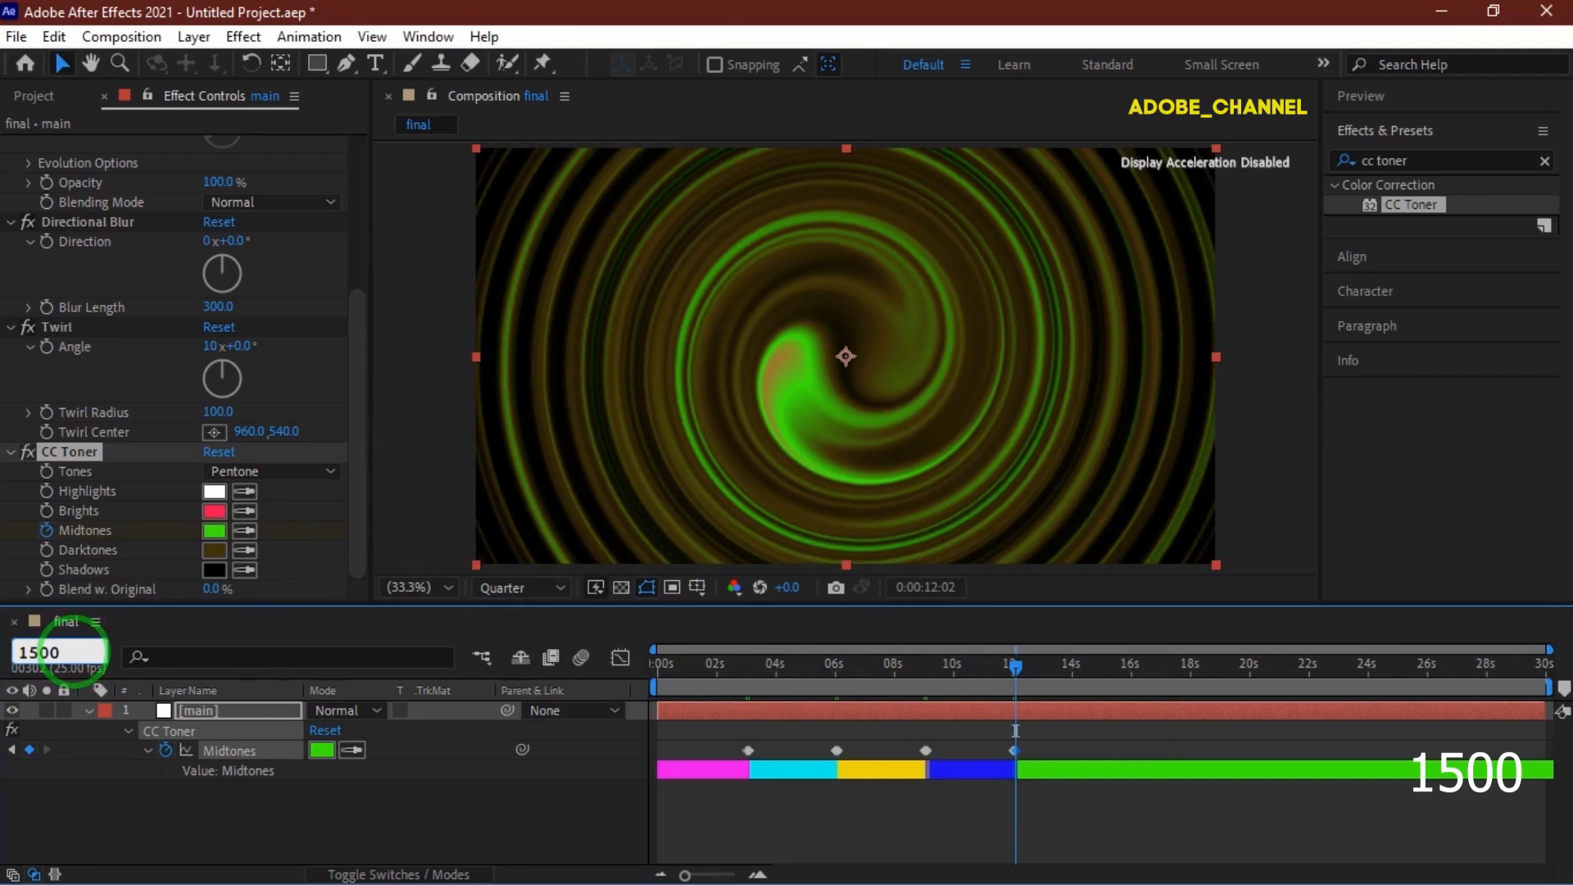
{"action": "key", "text": "Return"}
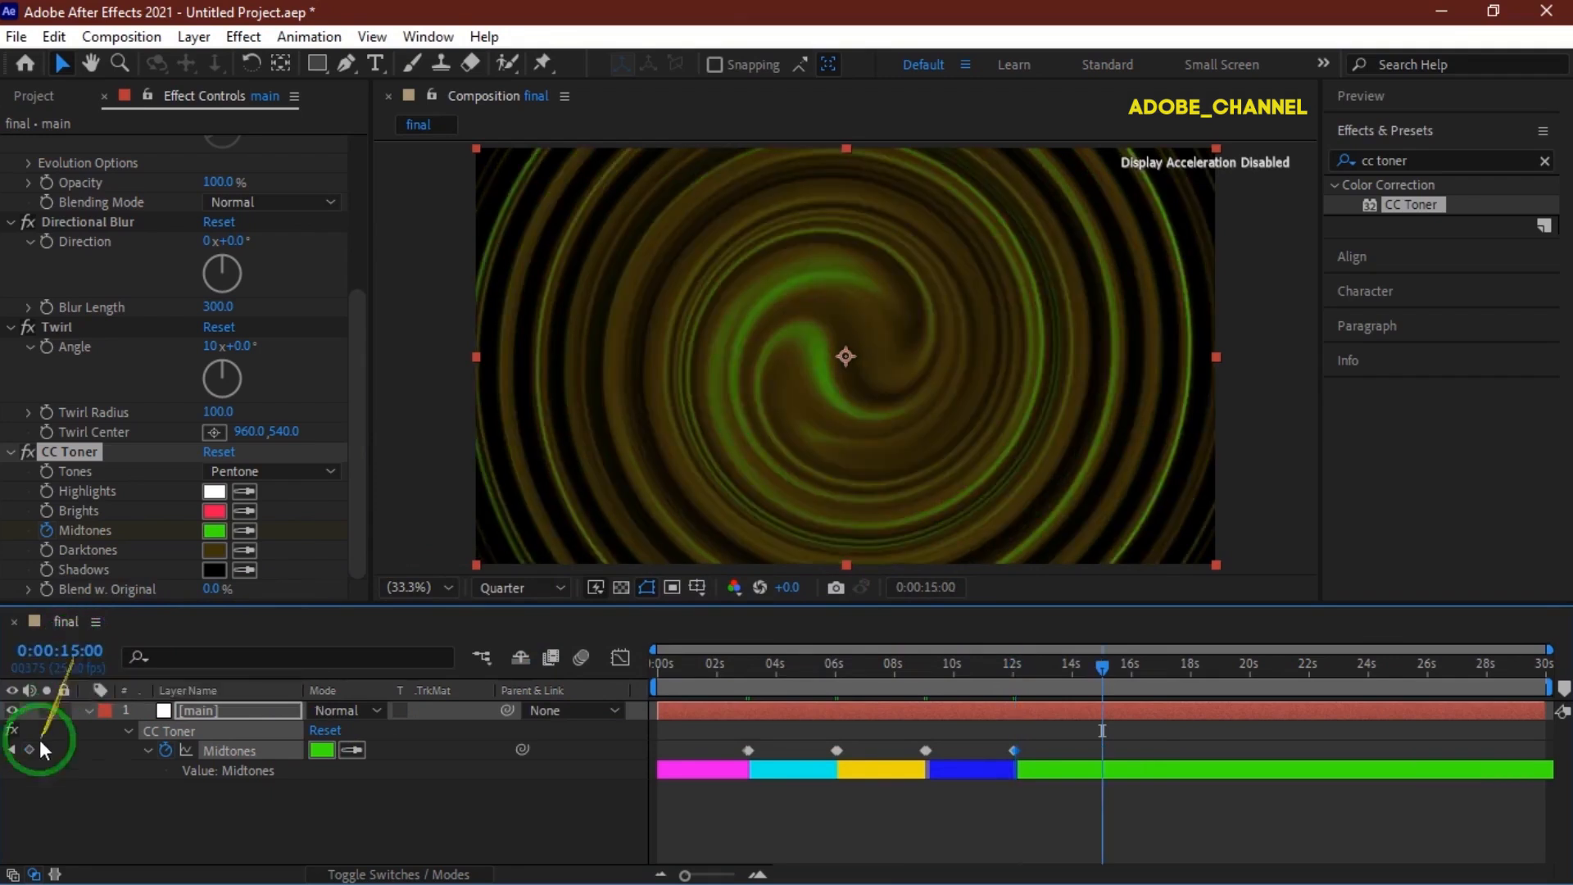
{"action": "left_click", "coordinate": [31, 749]}
At 0:00:15:02, set the Midtones keyframe colour by sampling the opening magenta E30CE5 with the eyedropper.
{"action": "left_click", "coordinate": [82, 652]}
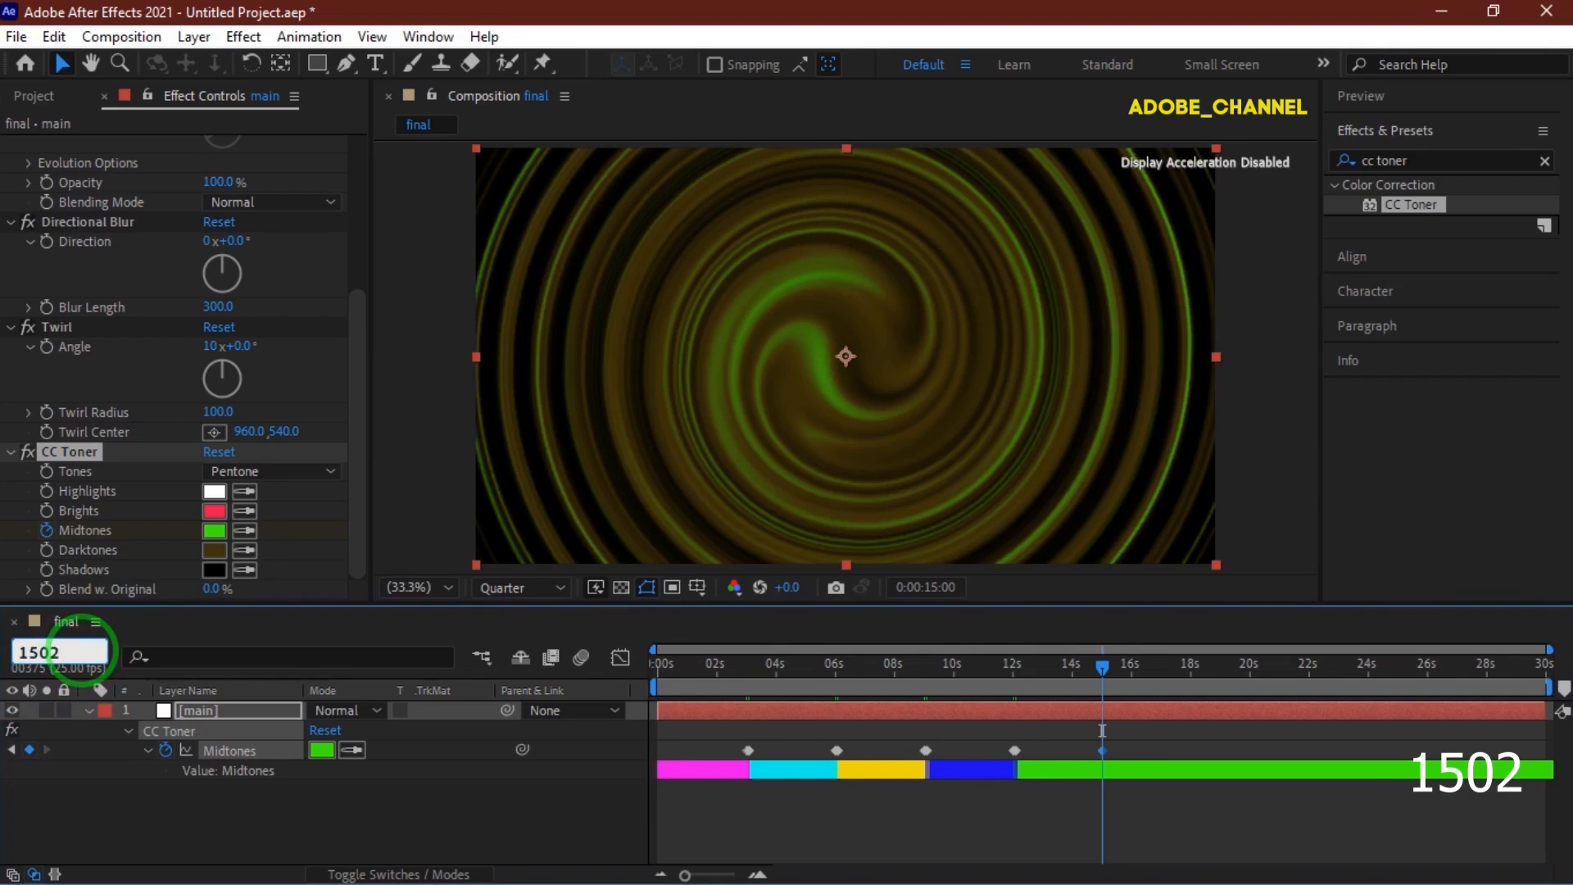
{"action": "key", "text": "Return"}
{"action": "left_click", "coordinate": [323, 750]}
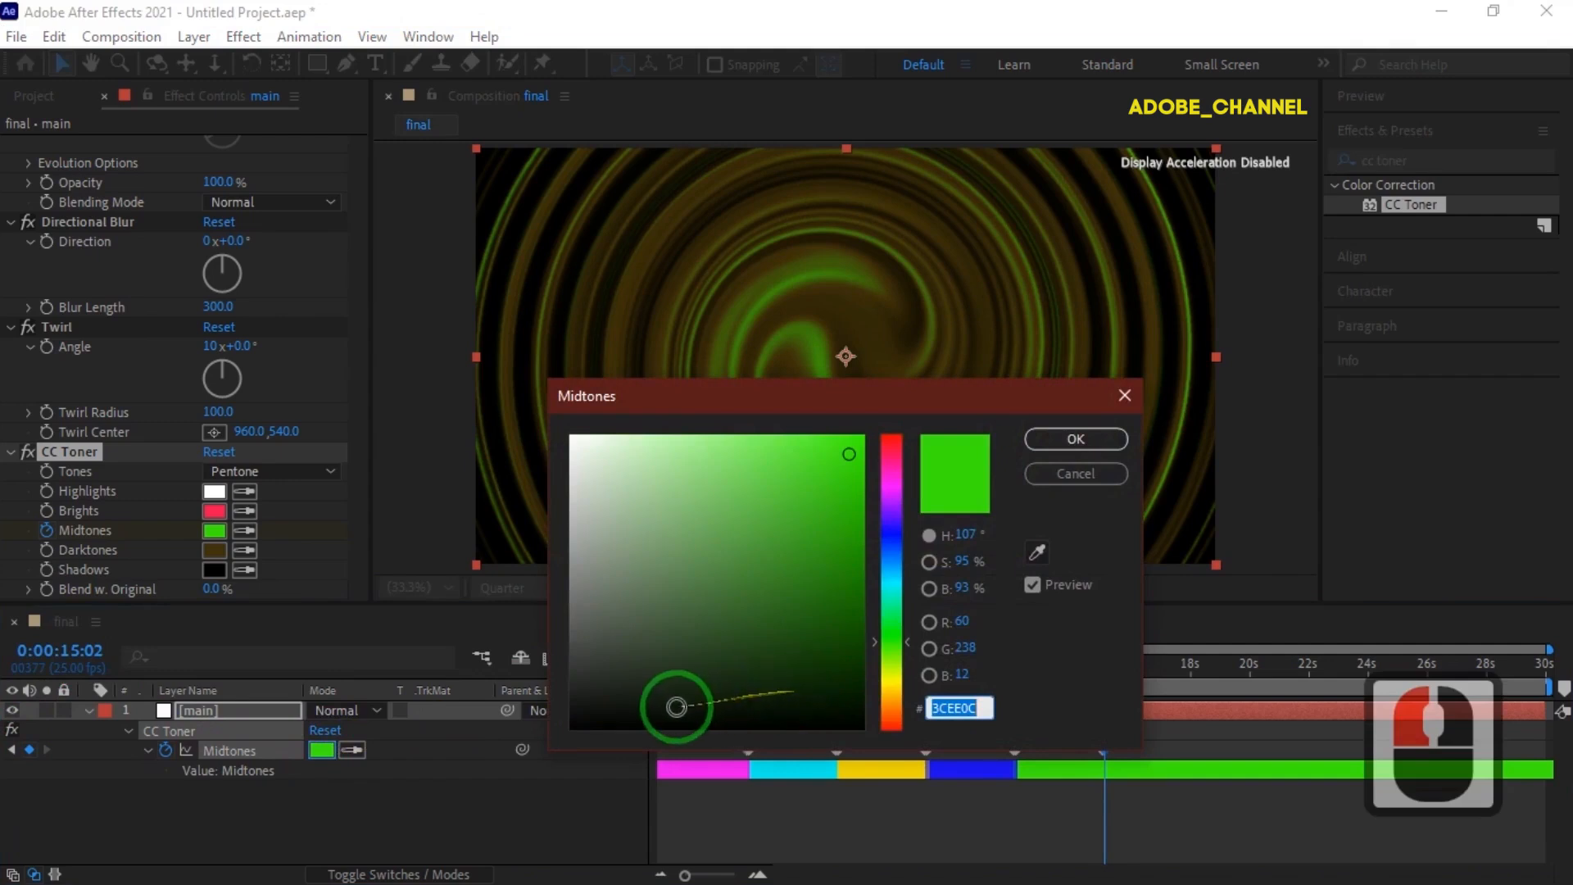
{"action": "left_click", "coordinate": [1038, 552]}
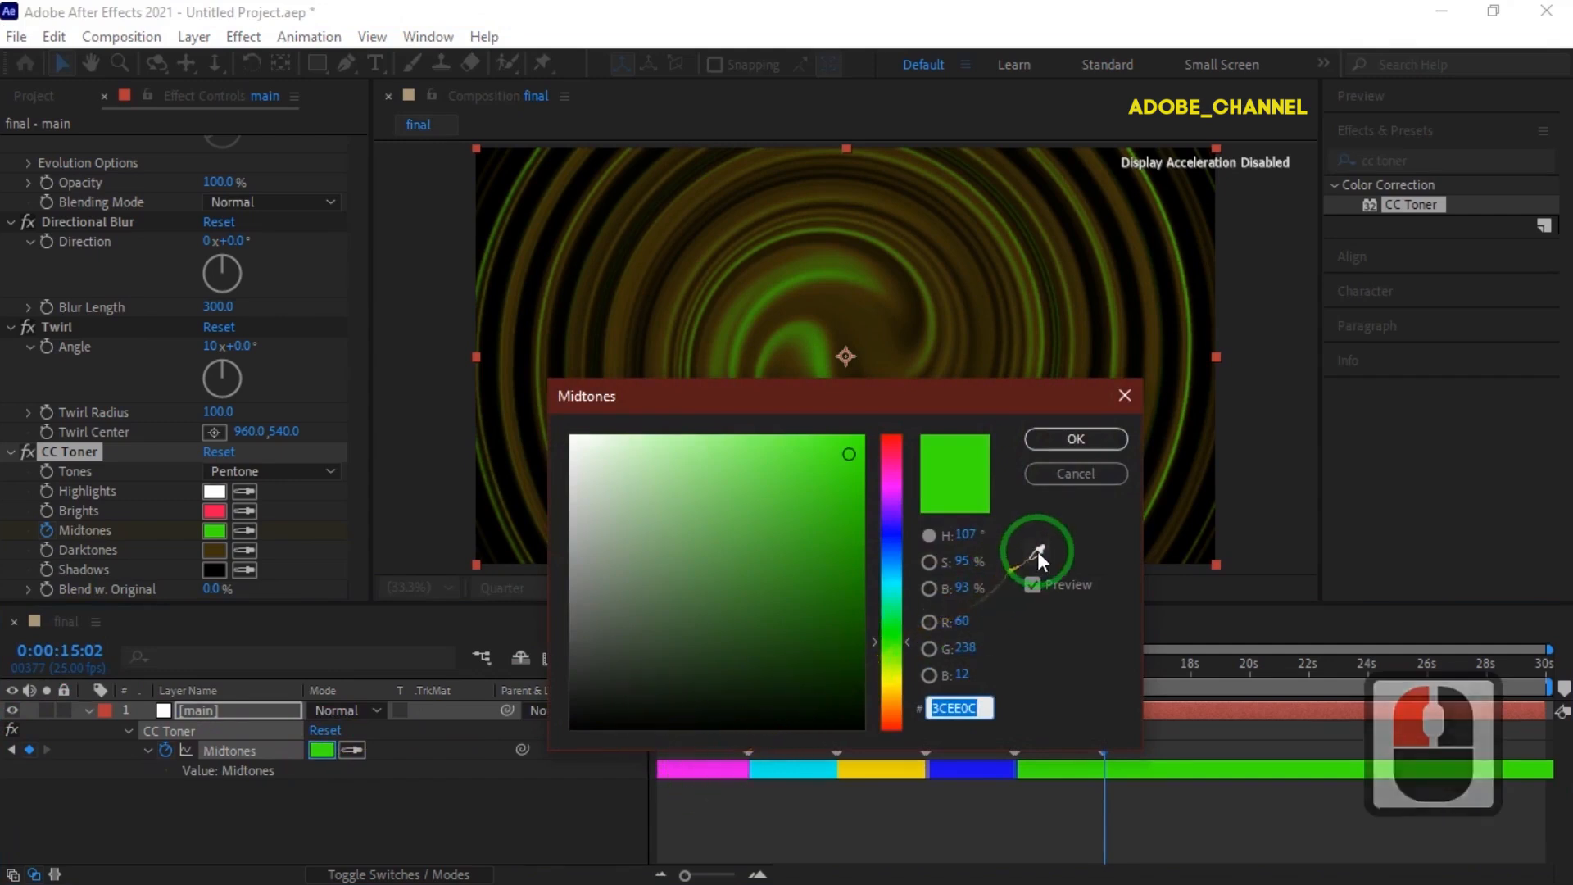
{"action": "left_click", "coordinate": [716, 763]}
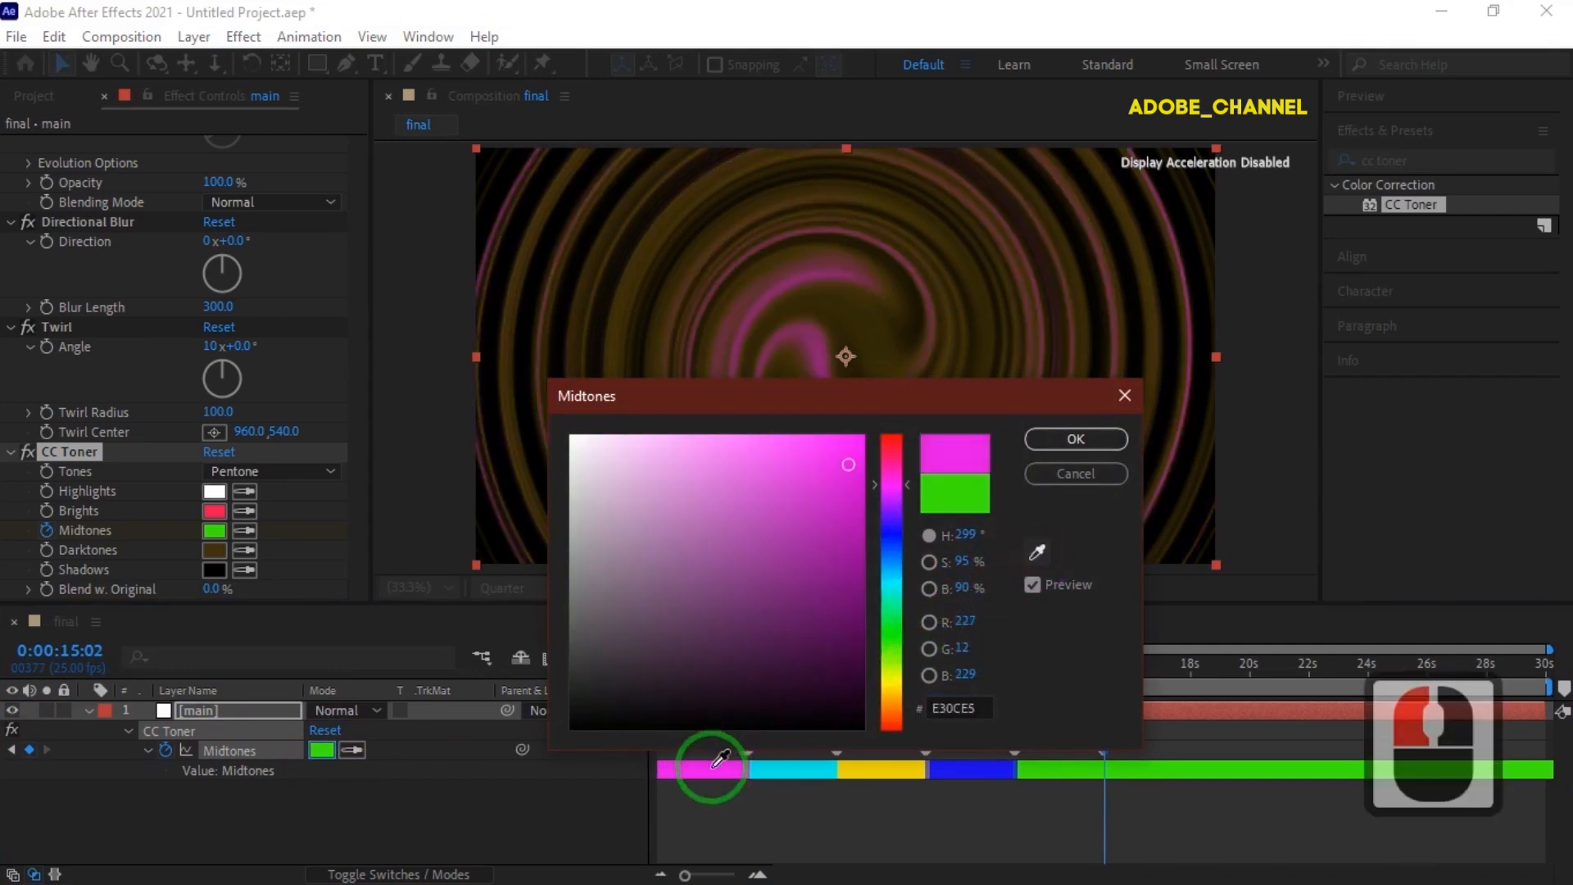
{"action": "left_click", "coordinate": [1078, 439]}
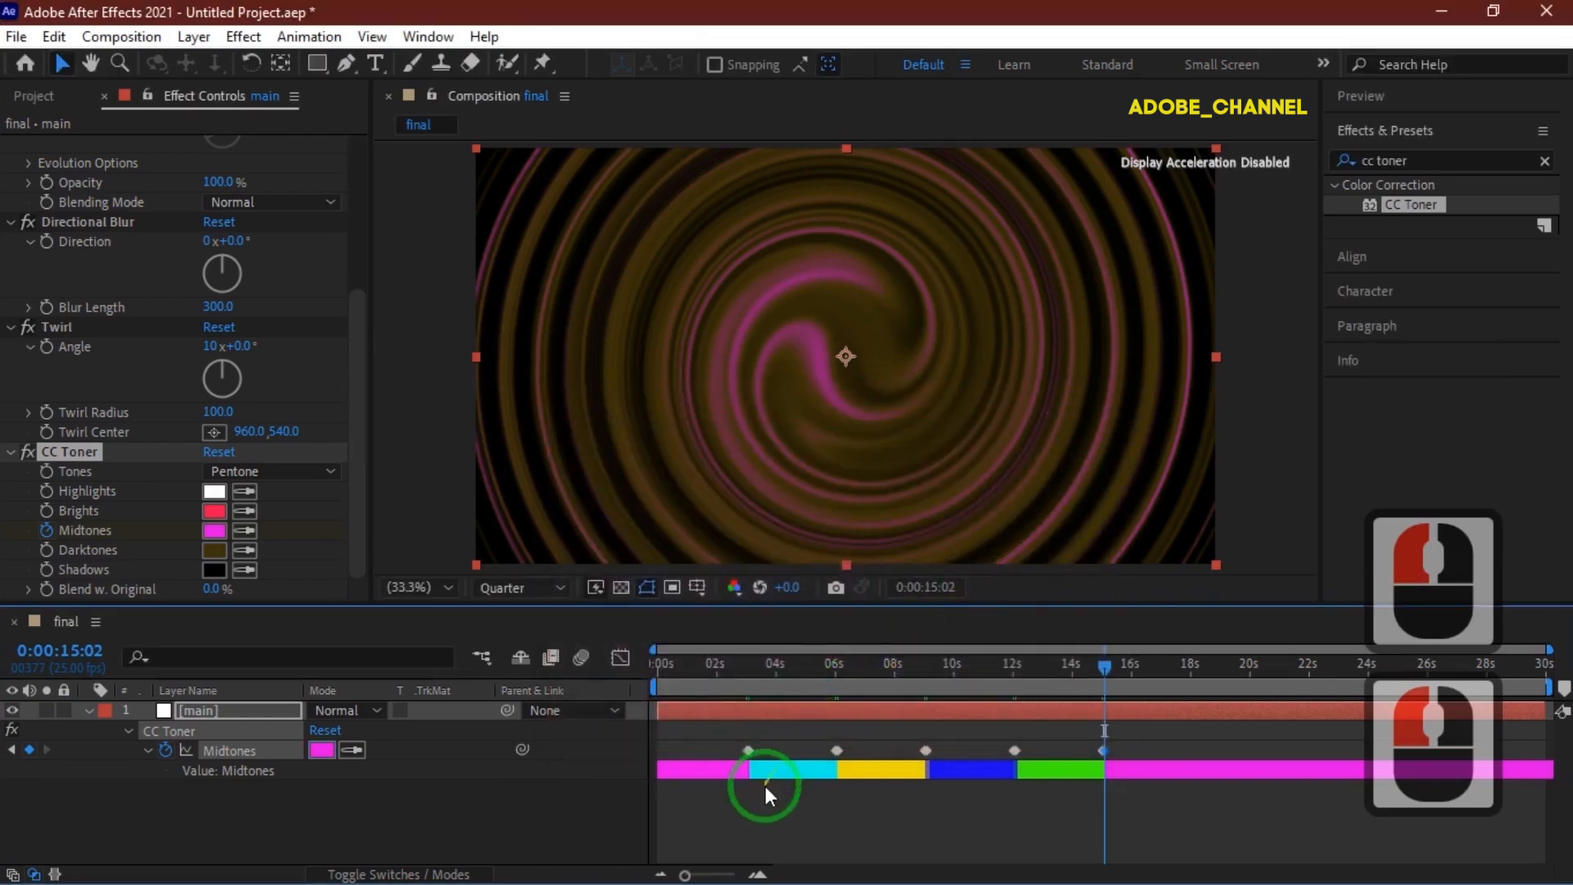
Select the Midtones keyframes in the timeline.
{"action": "left_click", "coordinate": [758, 874]}
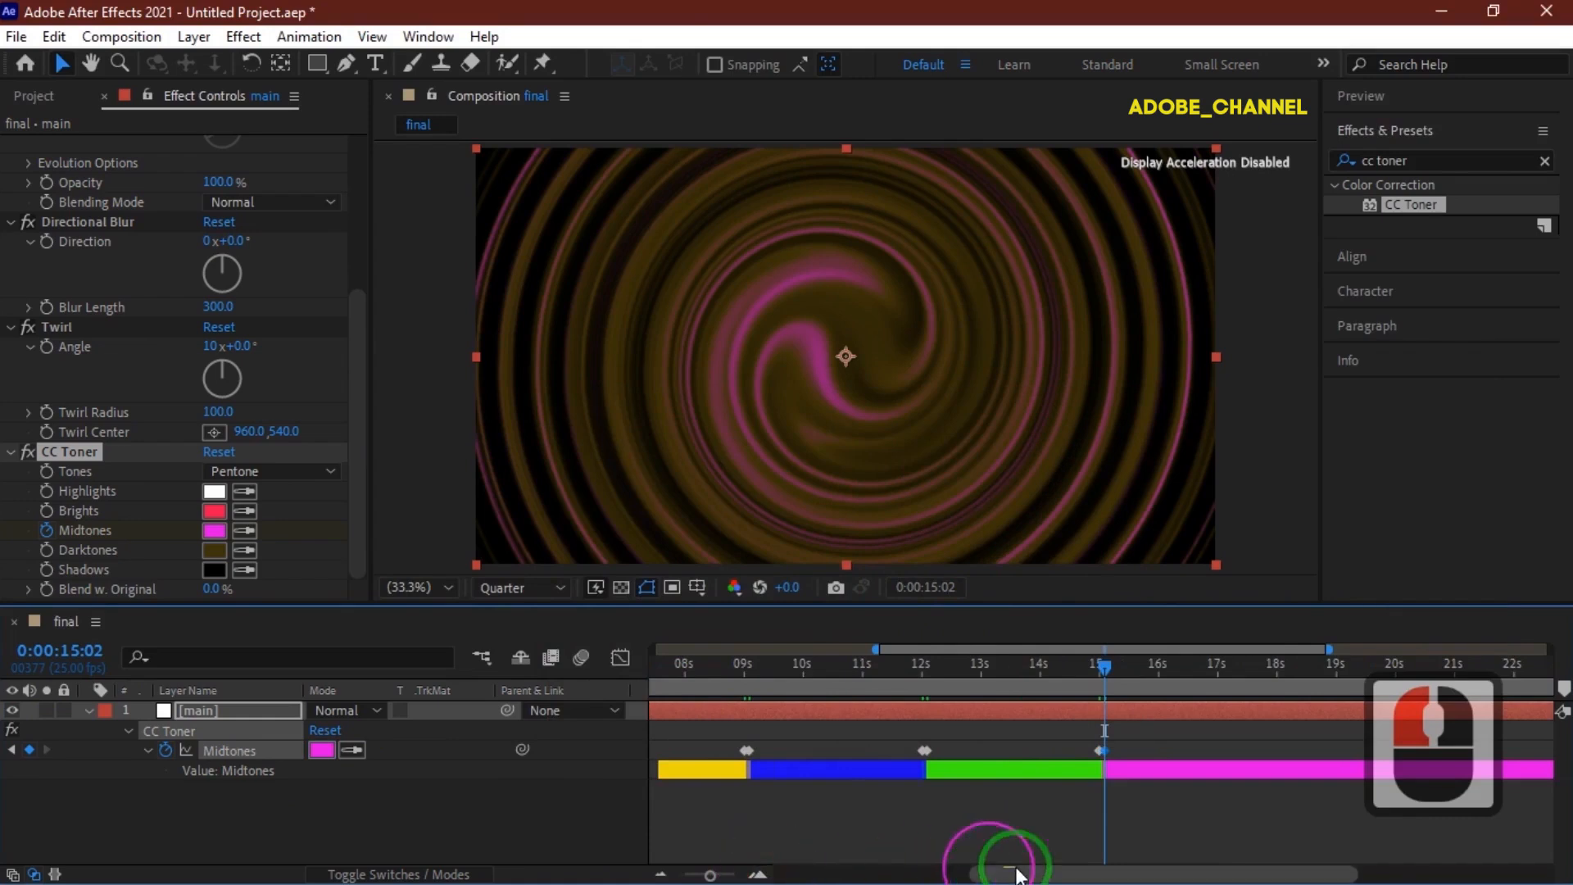
{"action": "left_click_drag", "start_coordinate": [1018, 875], "coordinate": [979, 873]}
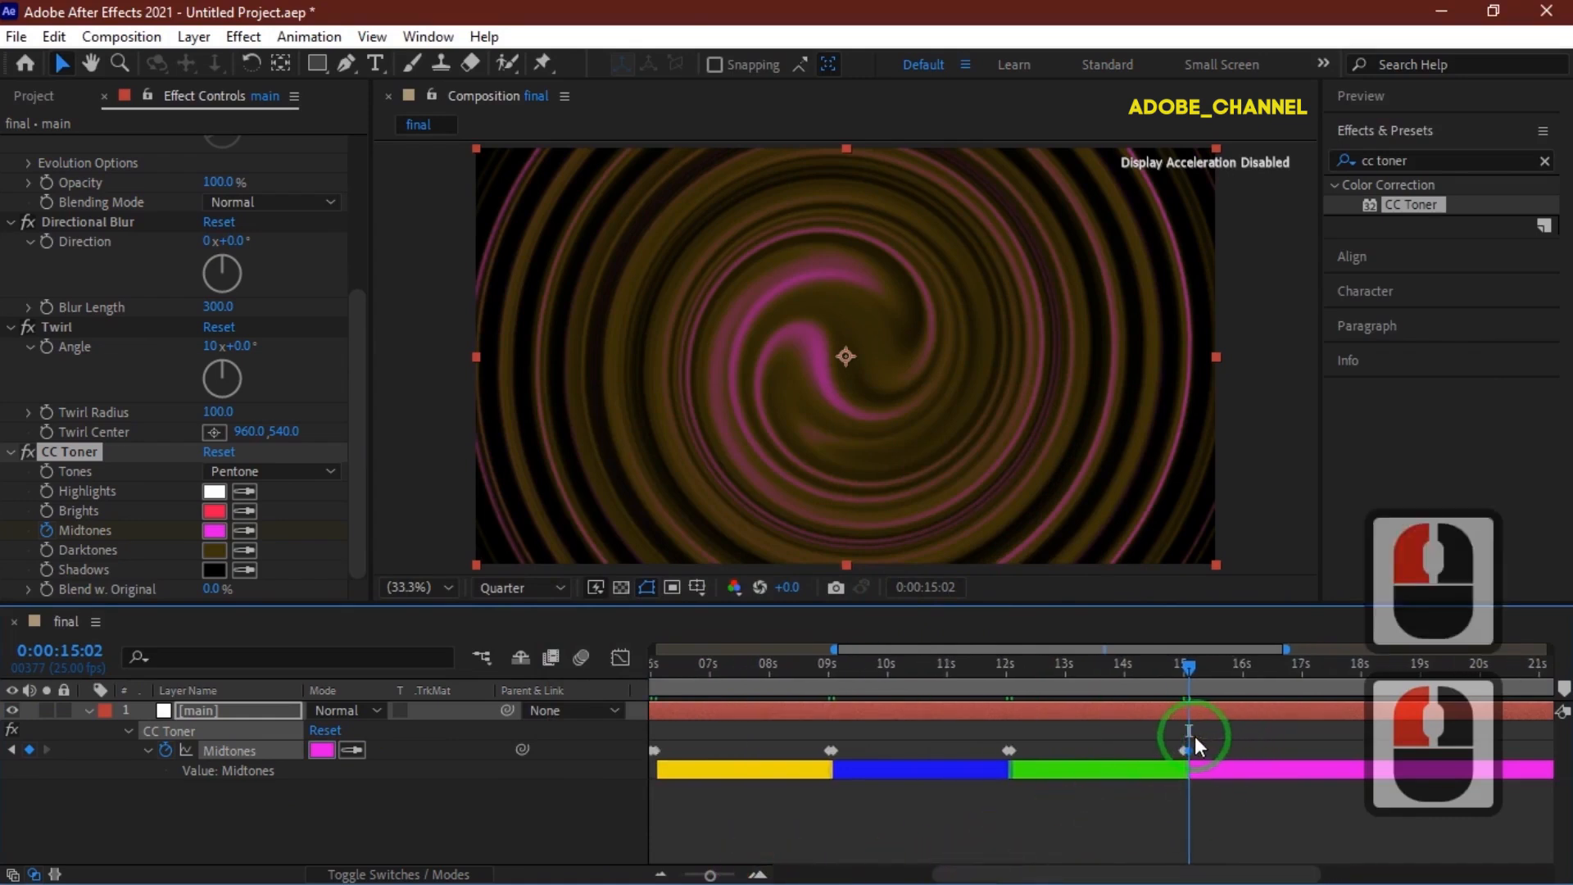
{"action": "left_click_drag", "start_coordinate": [1213, 740], "coordinate": [835, 755]}
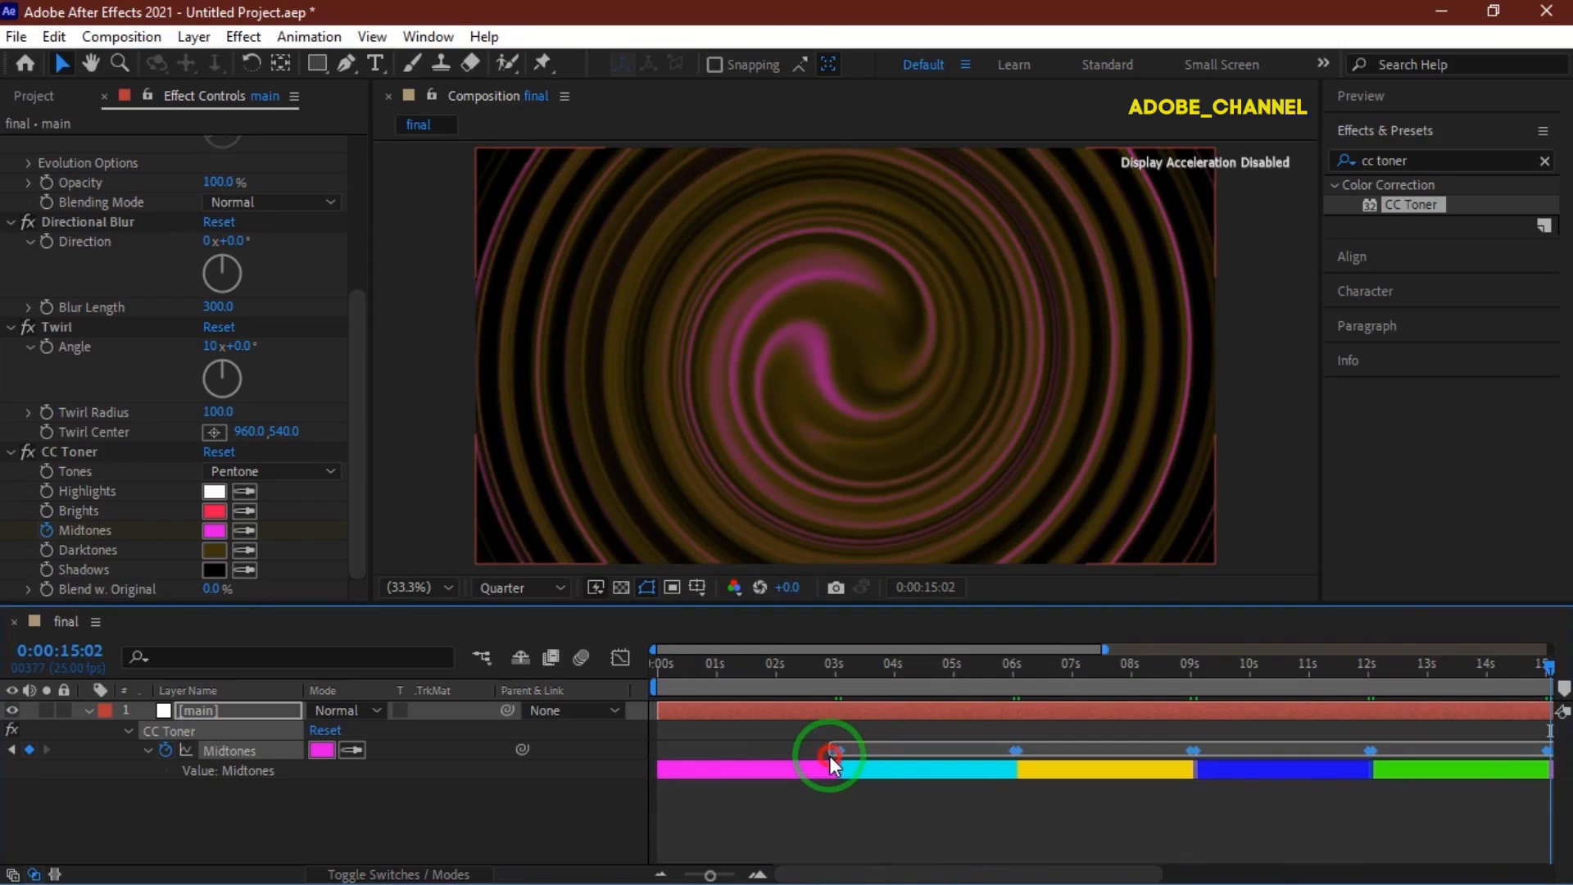
{"action": "left_click_drag", "start_coordinate": [829, 755], "coordinate": [828, 755]}
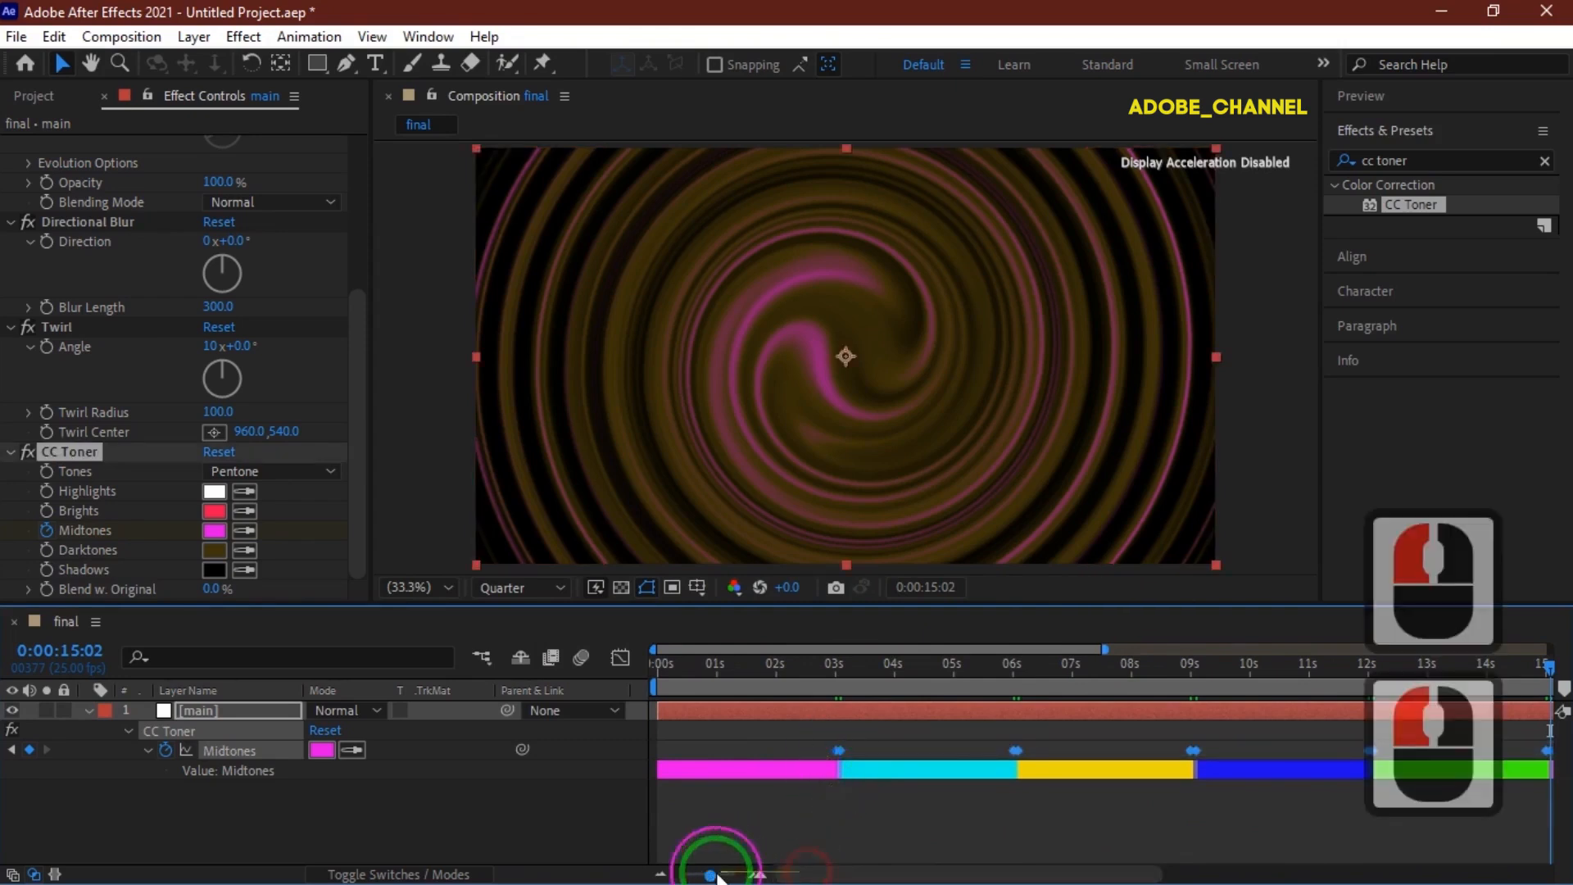
Copy the selected Midtones keyframes and paste them at 0:00:18:00 to repeat the colour cycle.
{"action": "left_click", "coordinate": [660, 874]}
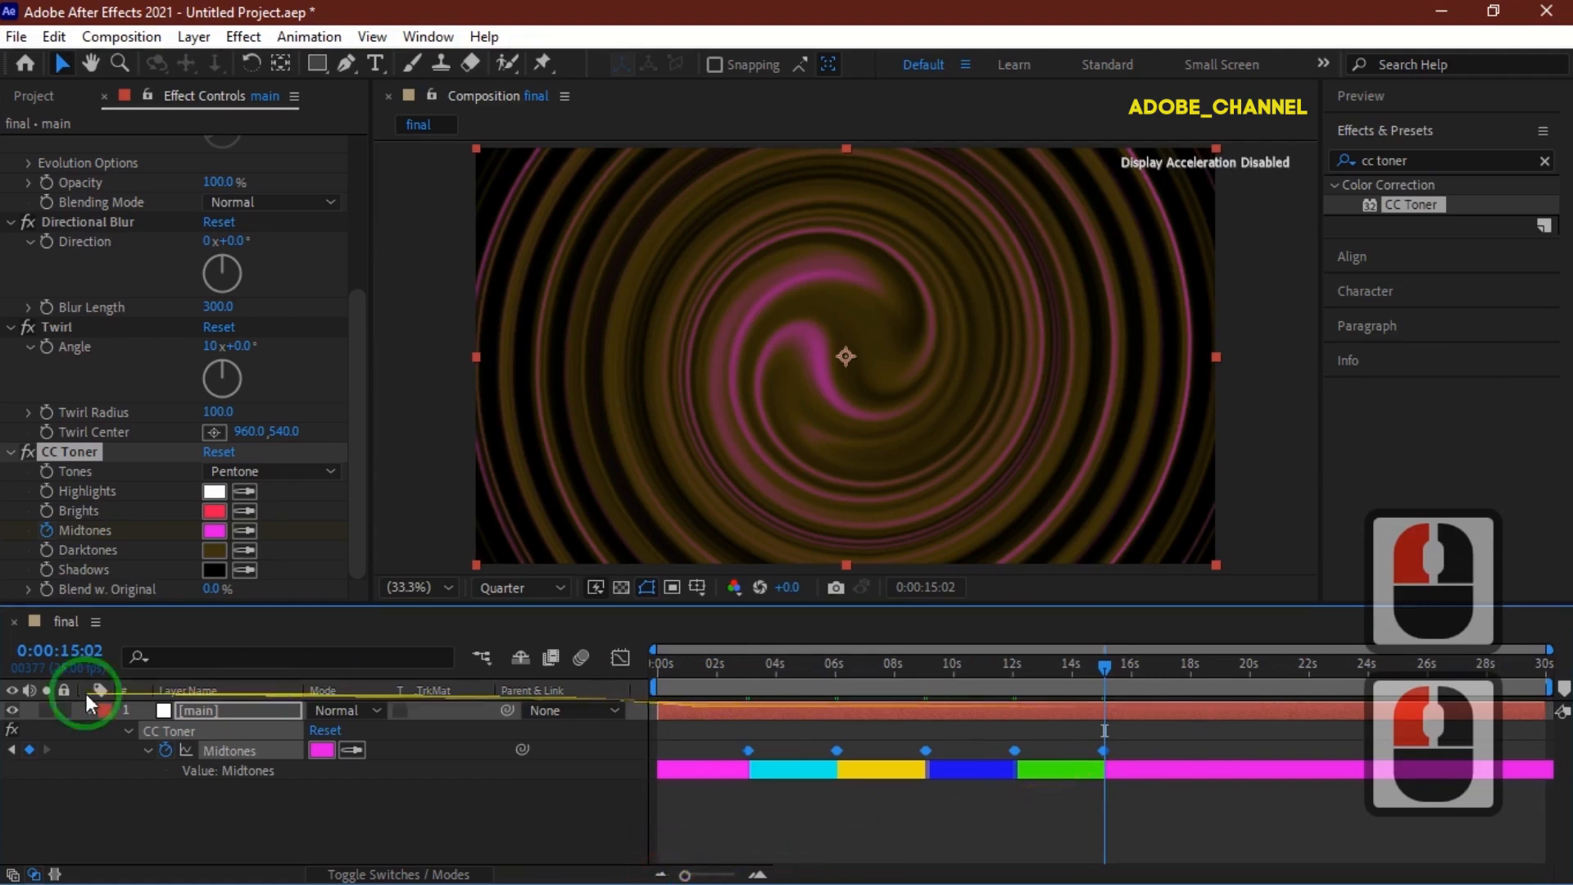
{"action": "left_click", "coordinate": [66, 653]}
{"action": "type", "text": "1800"}
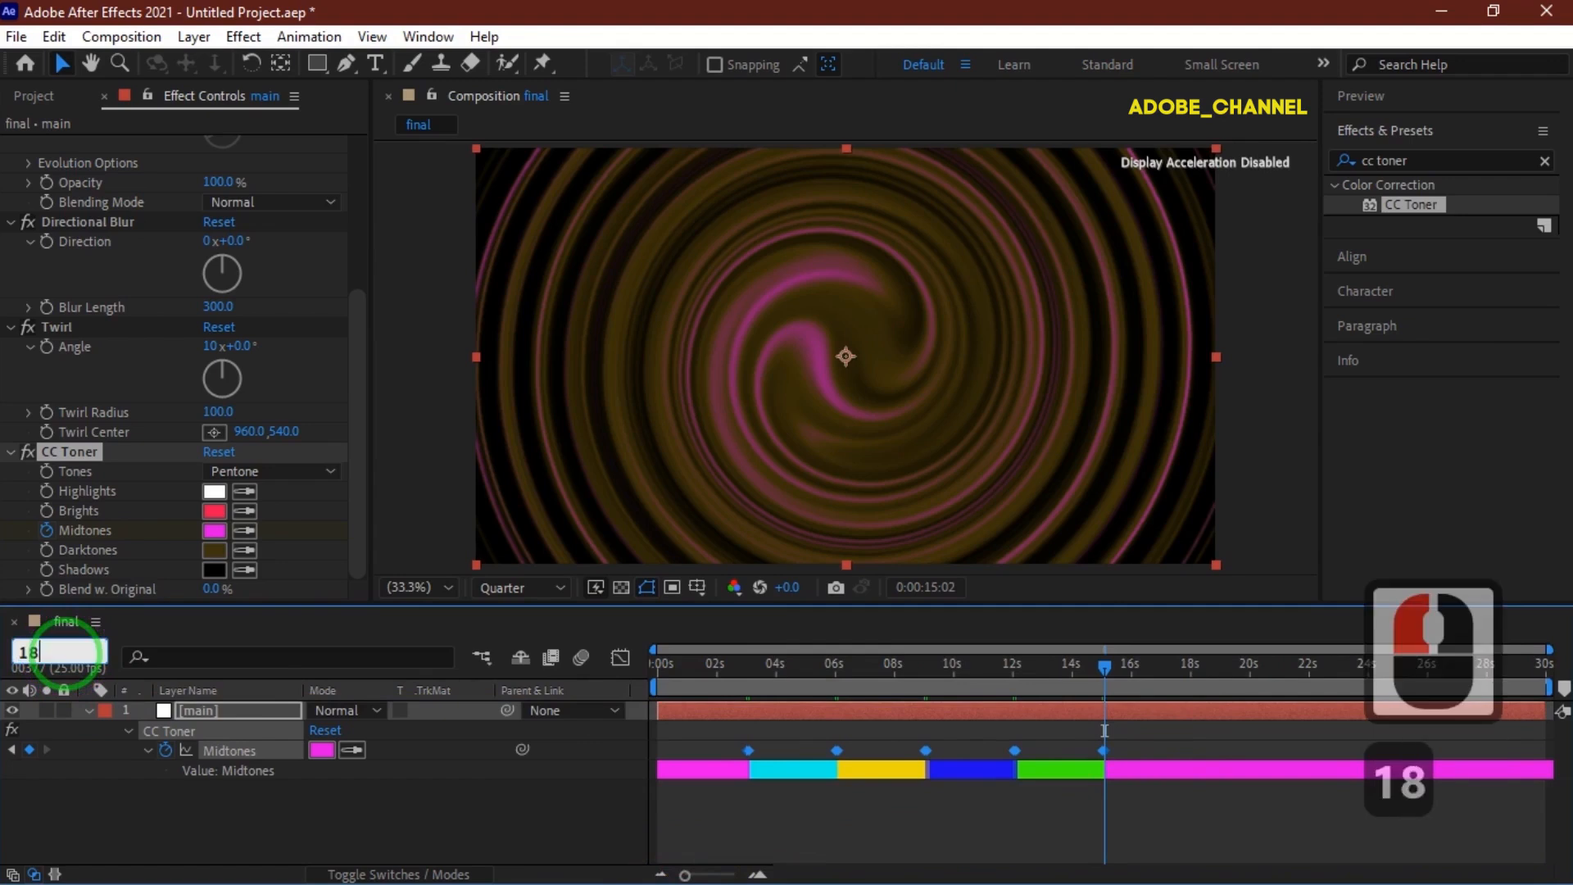
{"action": "key", "text": "Return"}
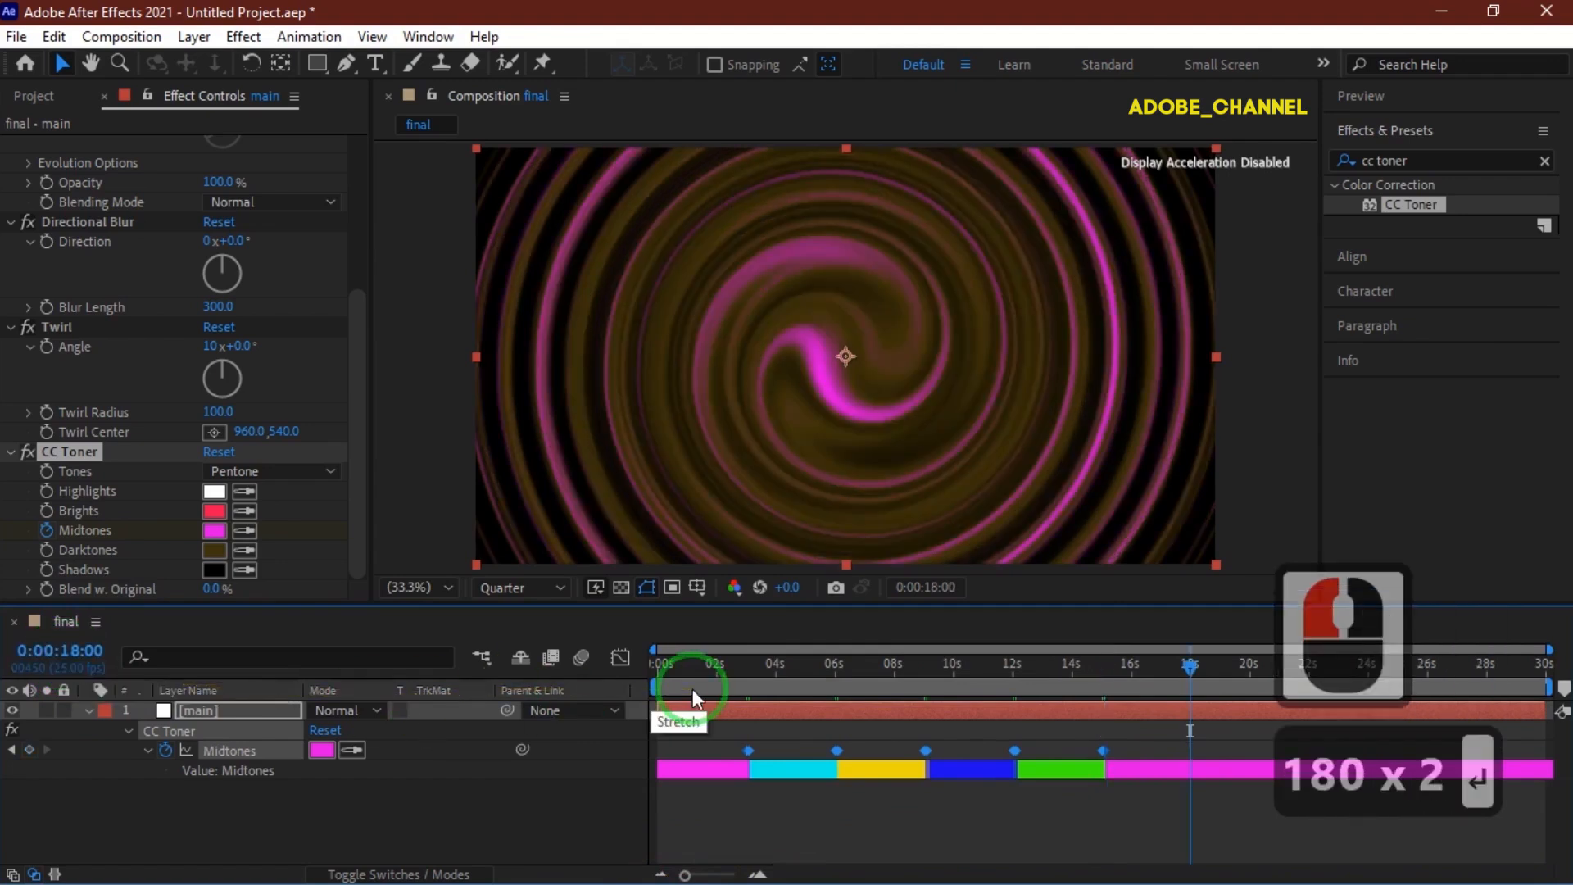
{"action": "key", "text": "ctrl+c"}
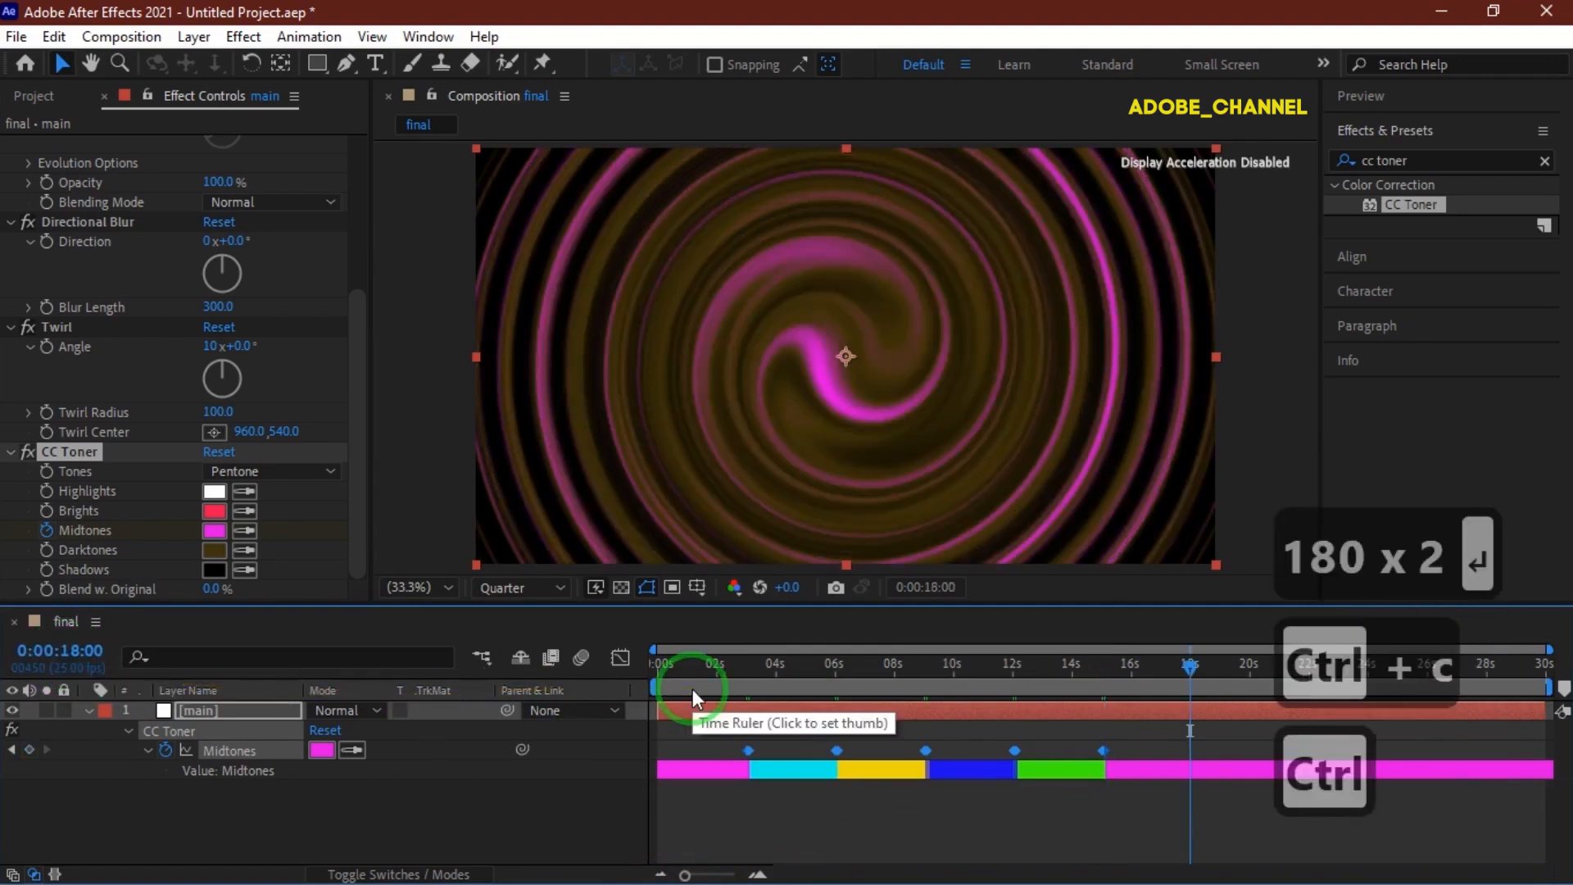
{"action": "key", "text": "ctrl+v"}
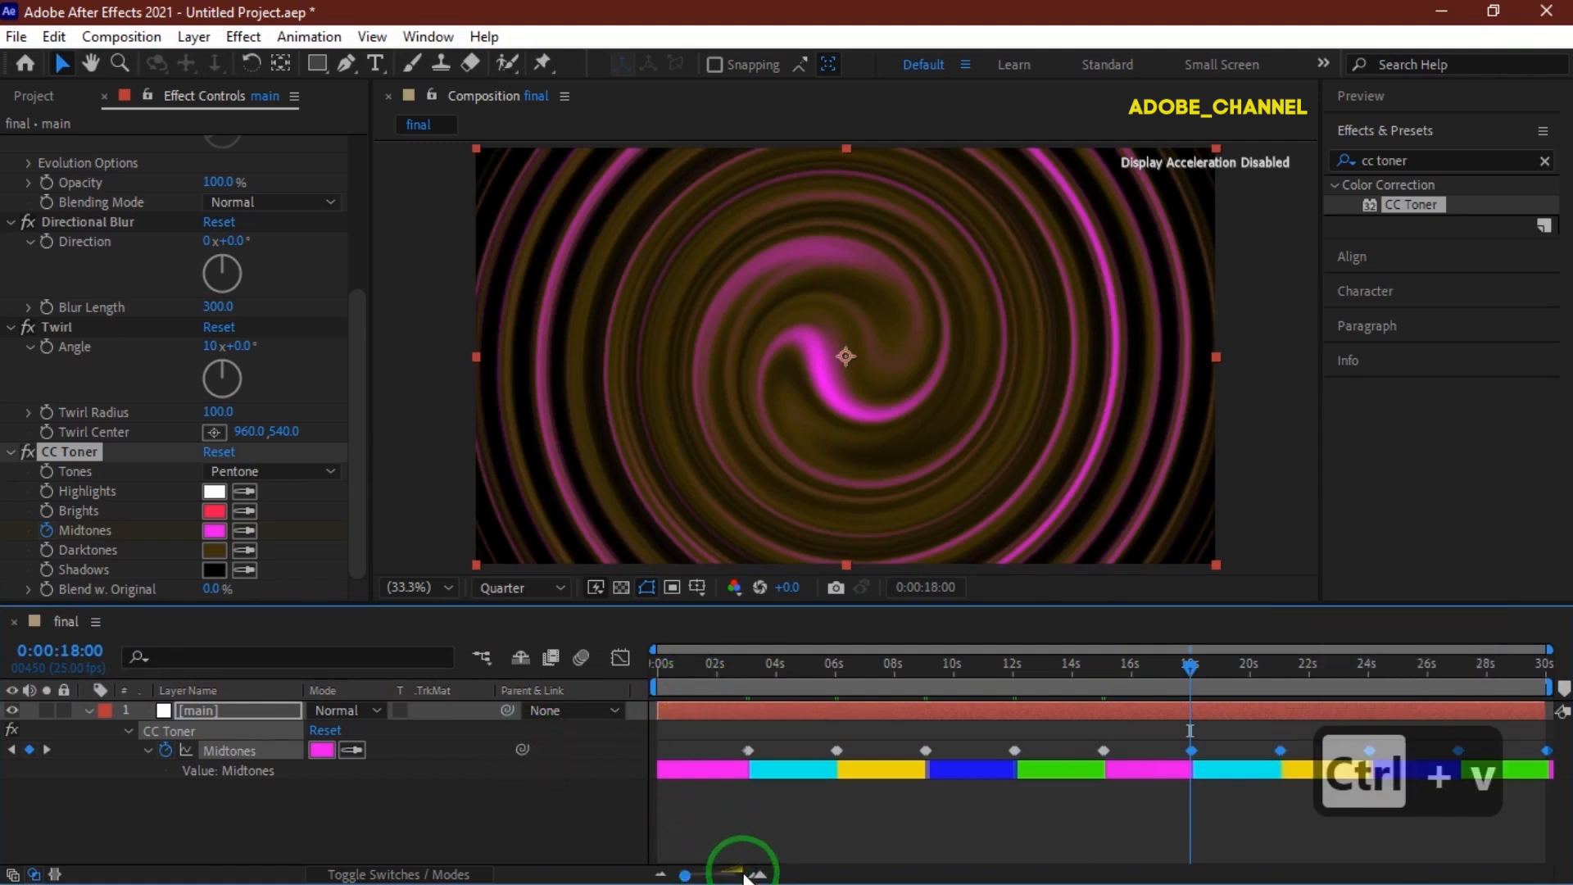
Set the CC Toner Darktones colour to 020832.
{"action": "left_click_drag", "start_coordinate": [686, 875], "coordinate": [678, 877]}
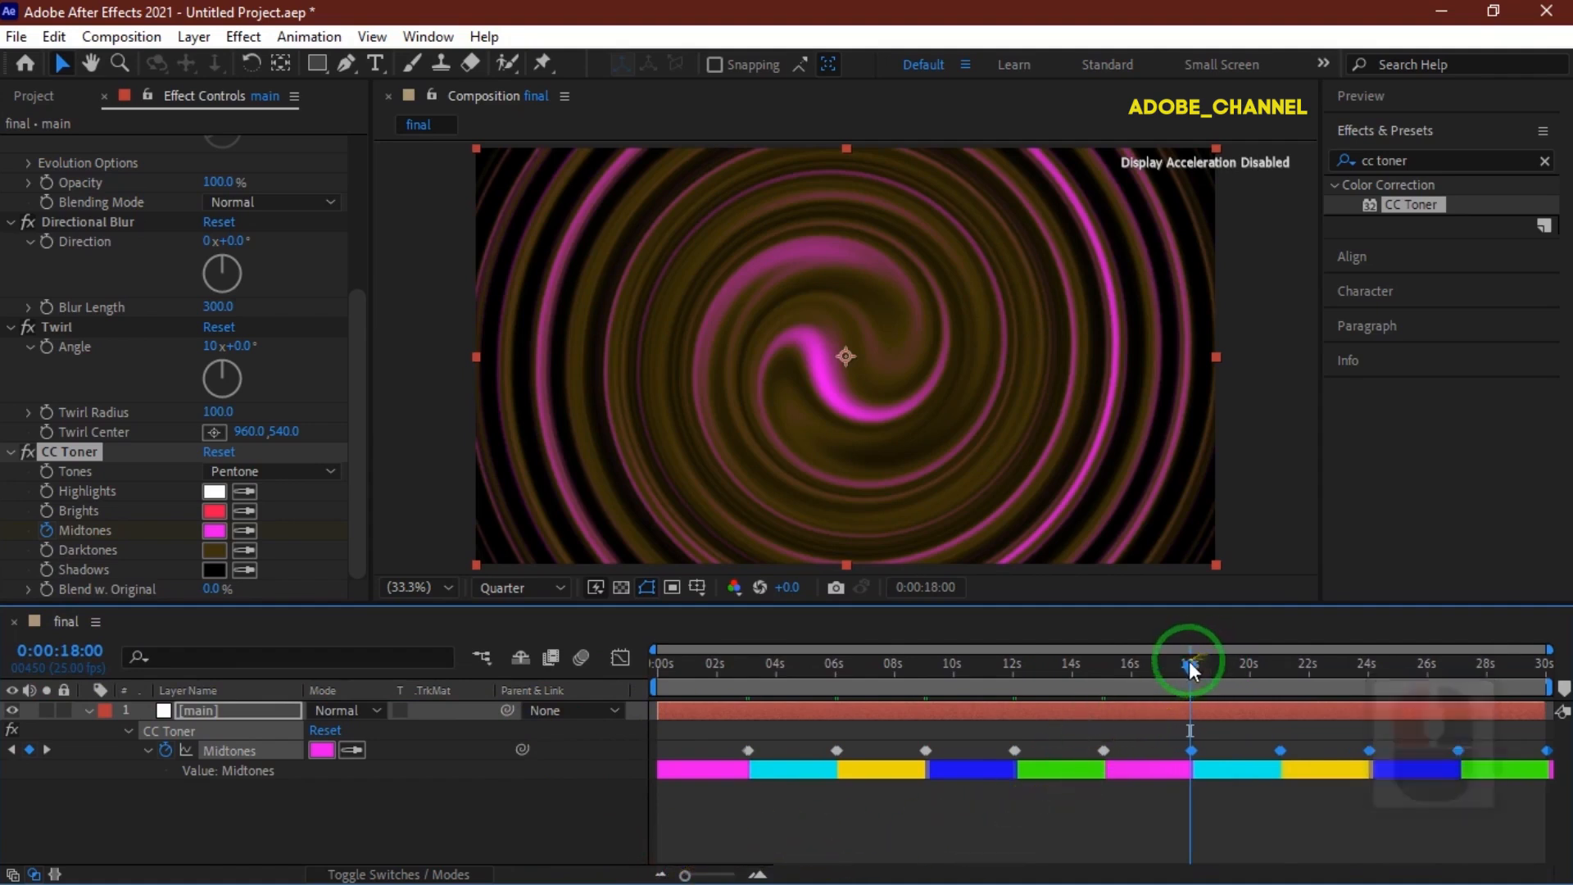
{"action": "left_click", "coordinate": [1156, 672]}
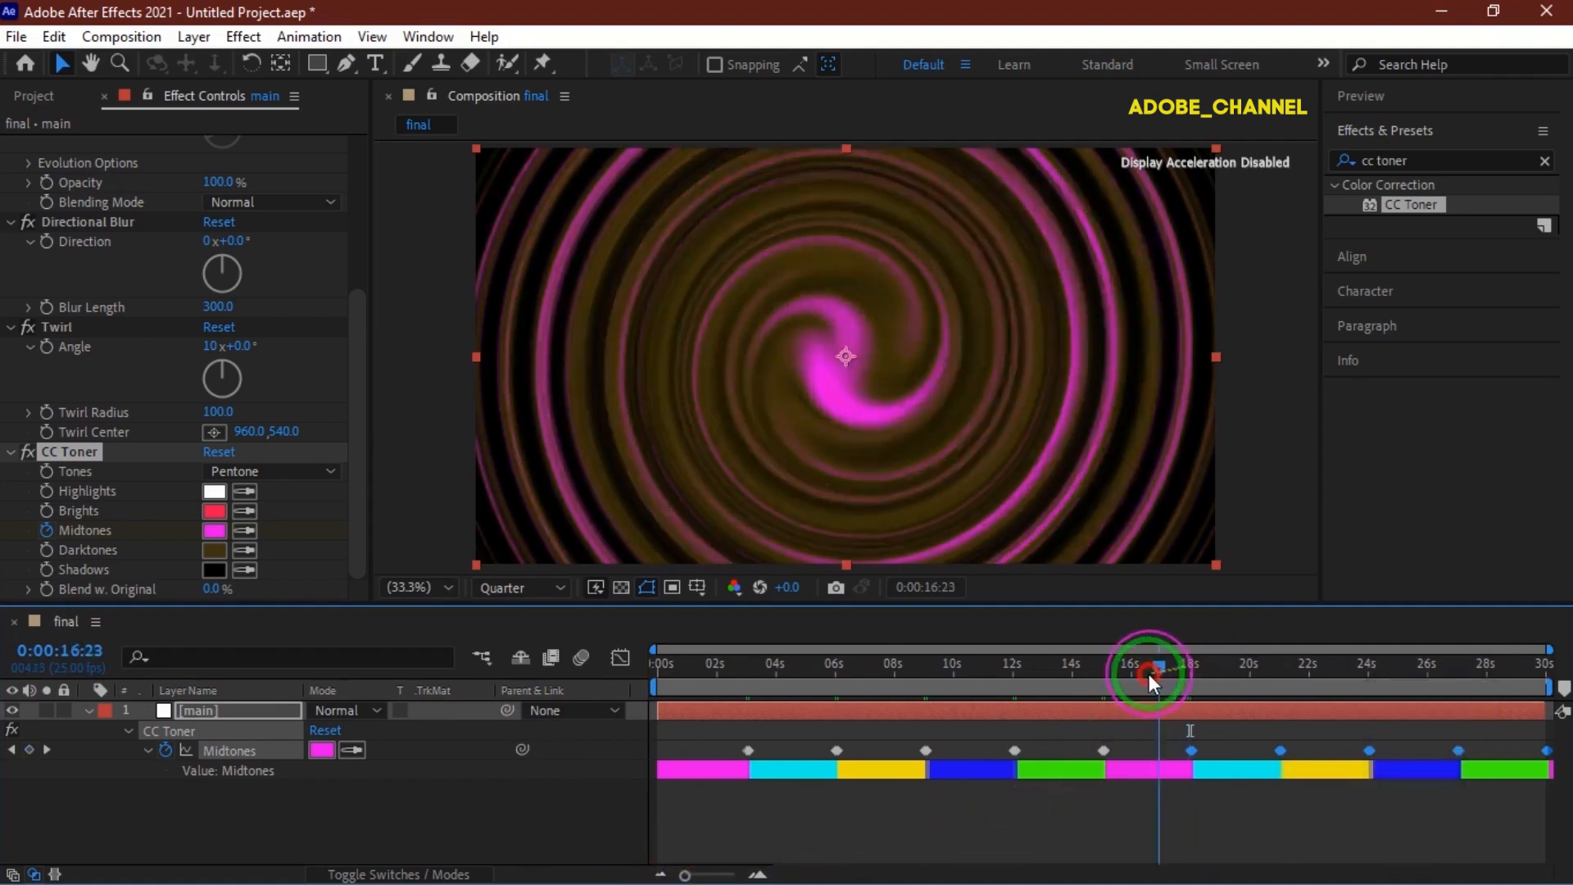
{"action": "left_click", "coordinate": [1149, 674]}
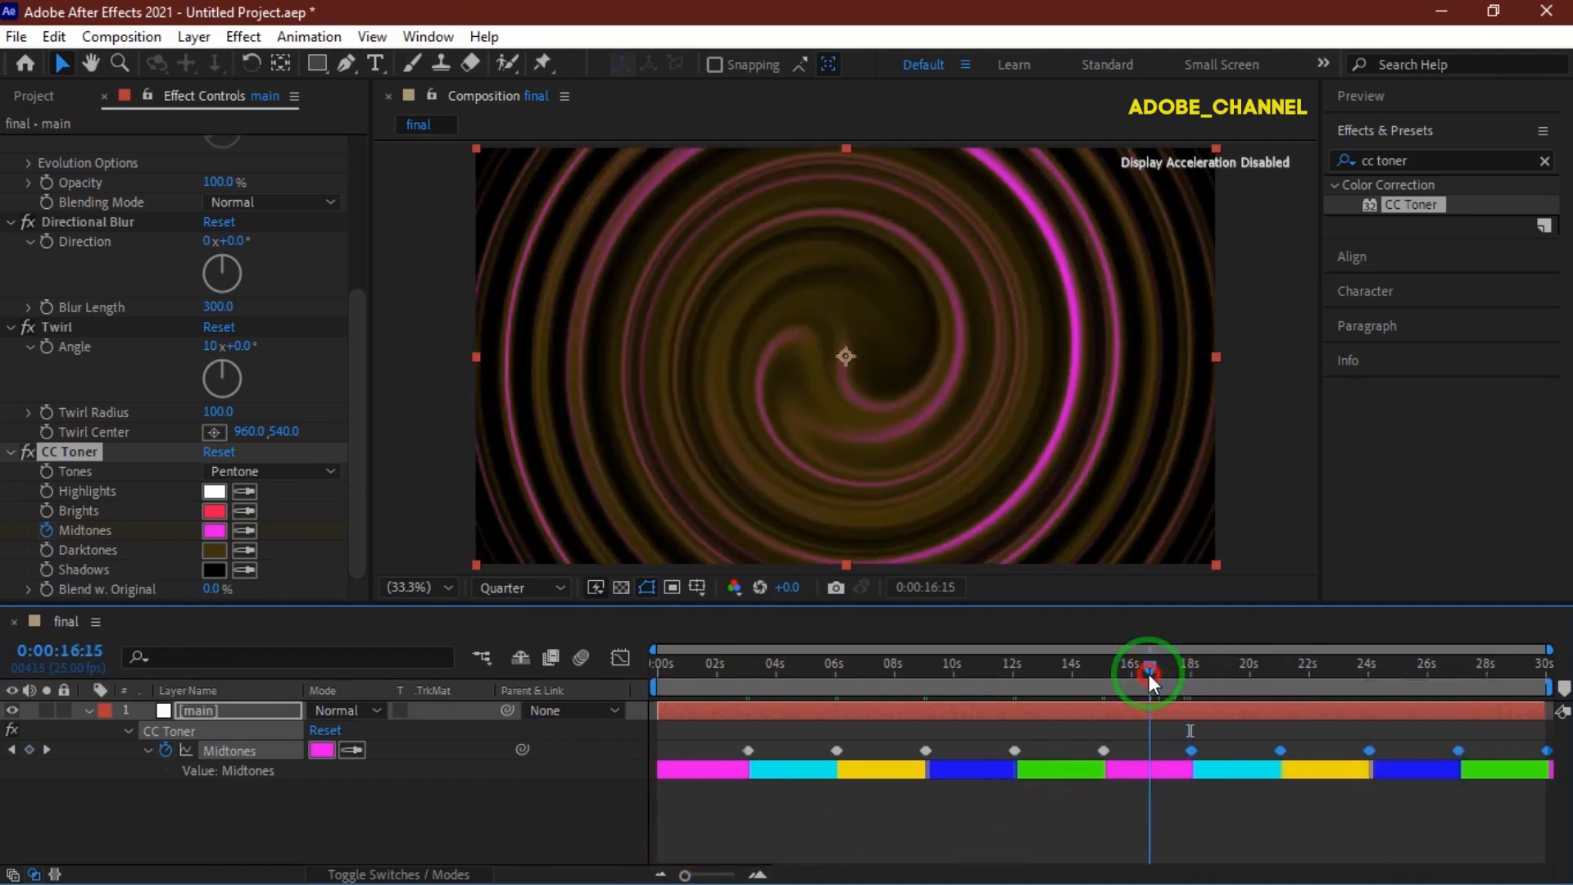
{"action": "left_click", "coordinate": [214, 550]}
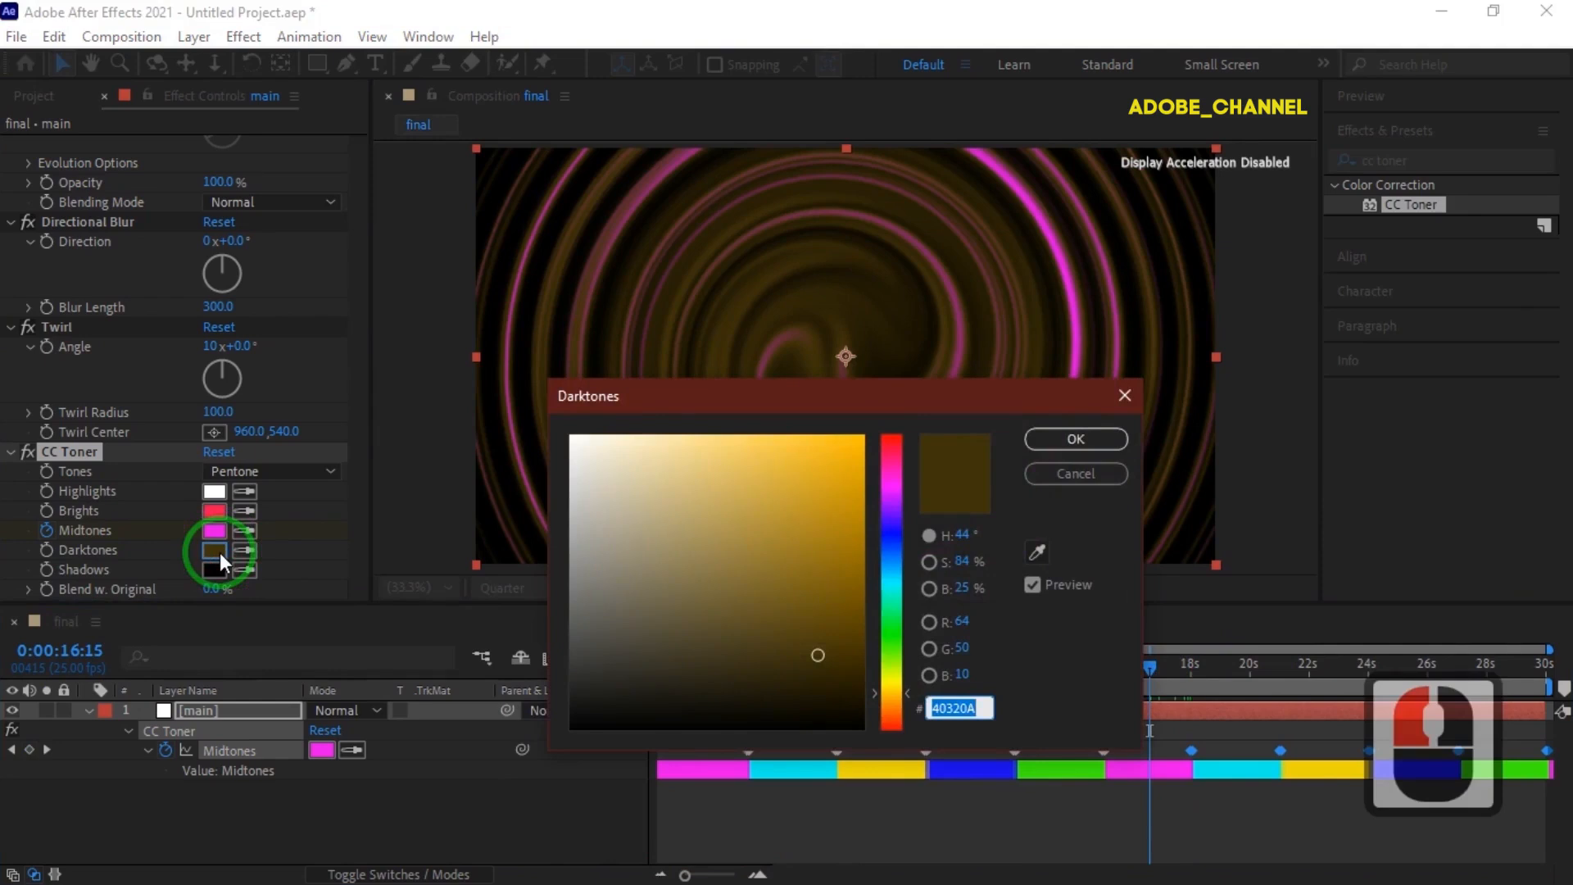
{"action": "type", "text": "020832"}
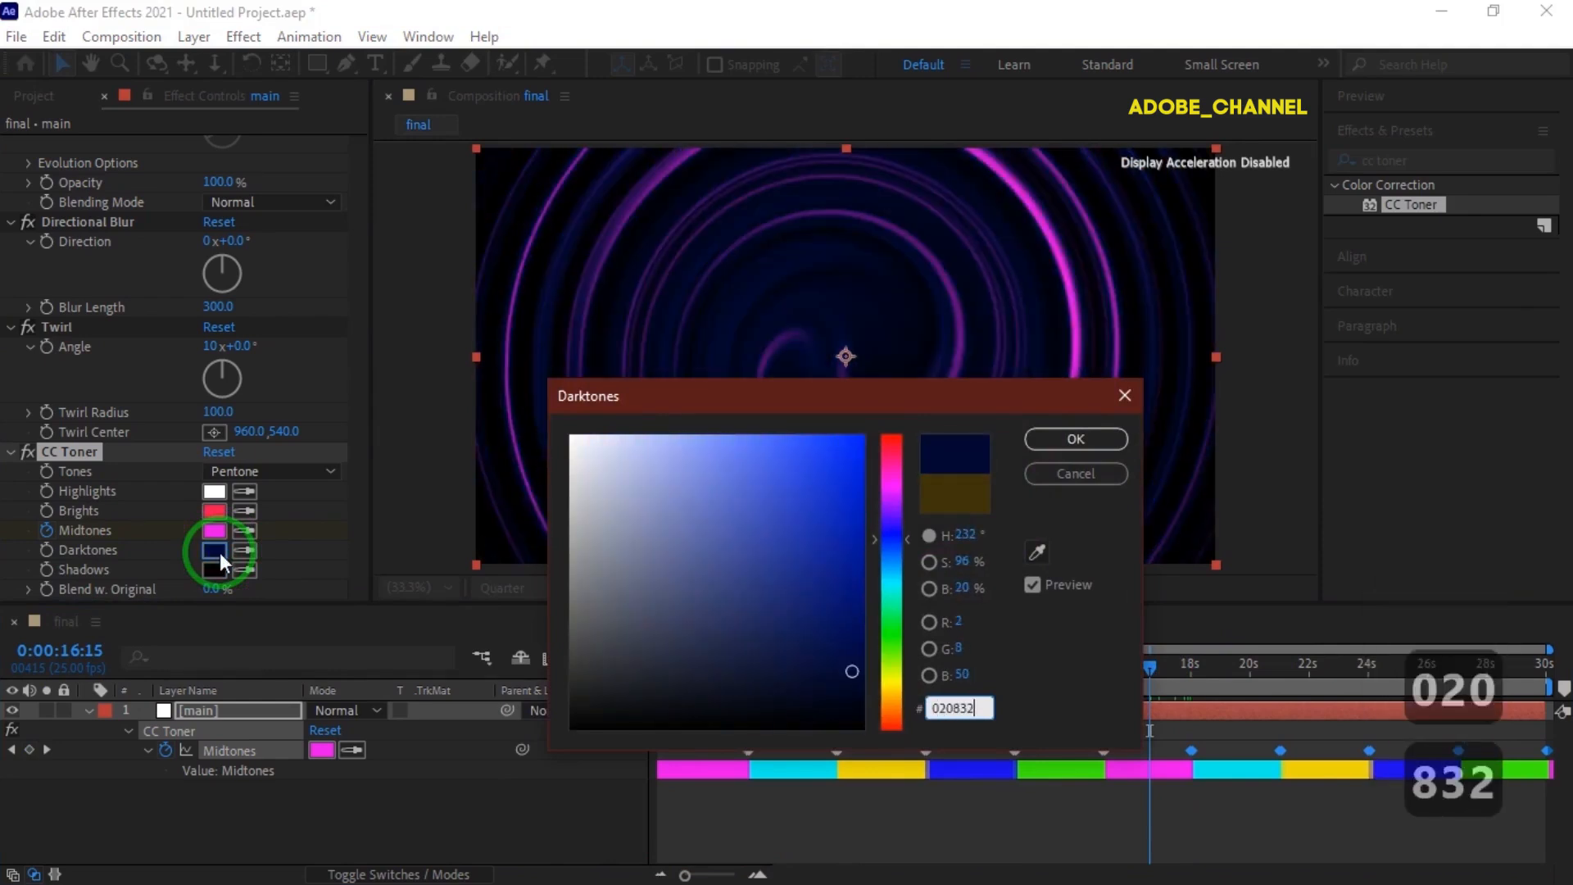
{"action": "left_click", "coordinate": [1074, 442]}
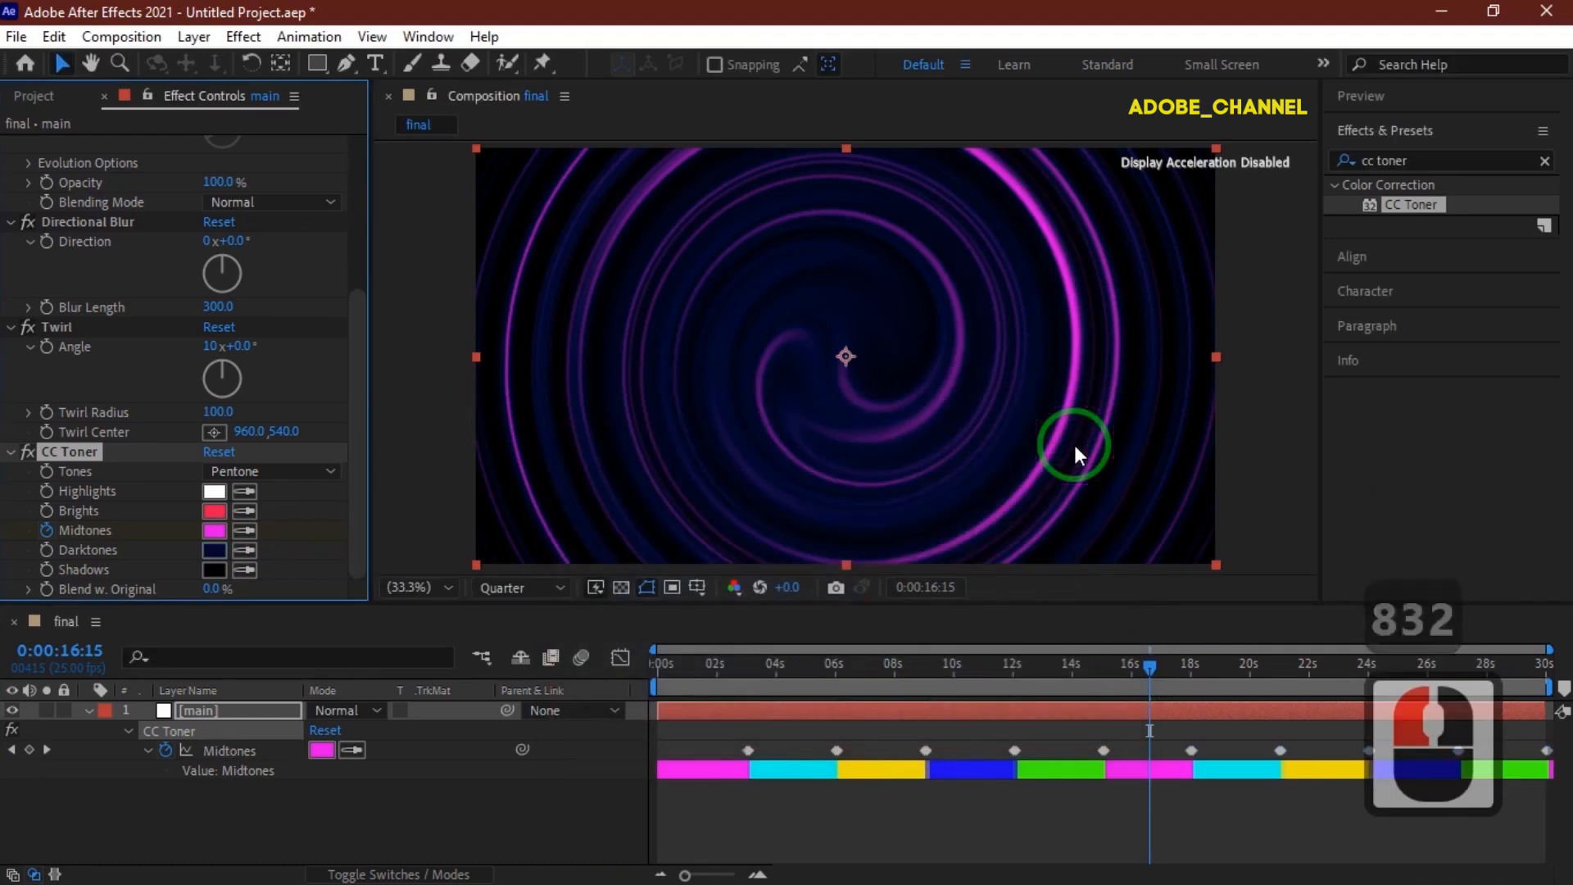
Set the CC Toner Shadows colour to F60A0F.
{"action": "left_click", "coordinate": [217, 571]}
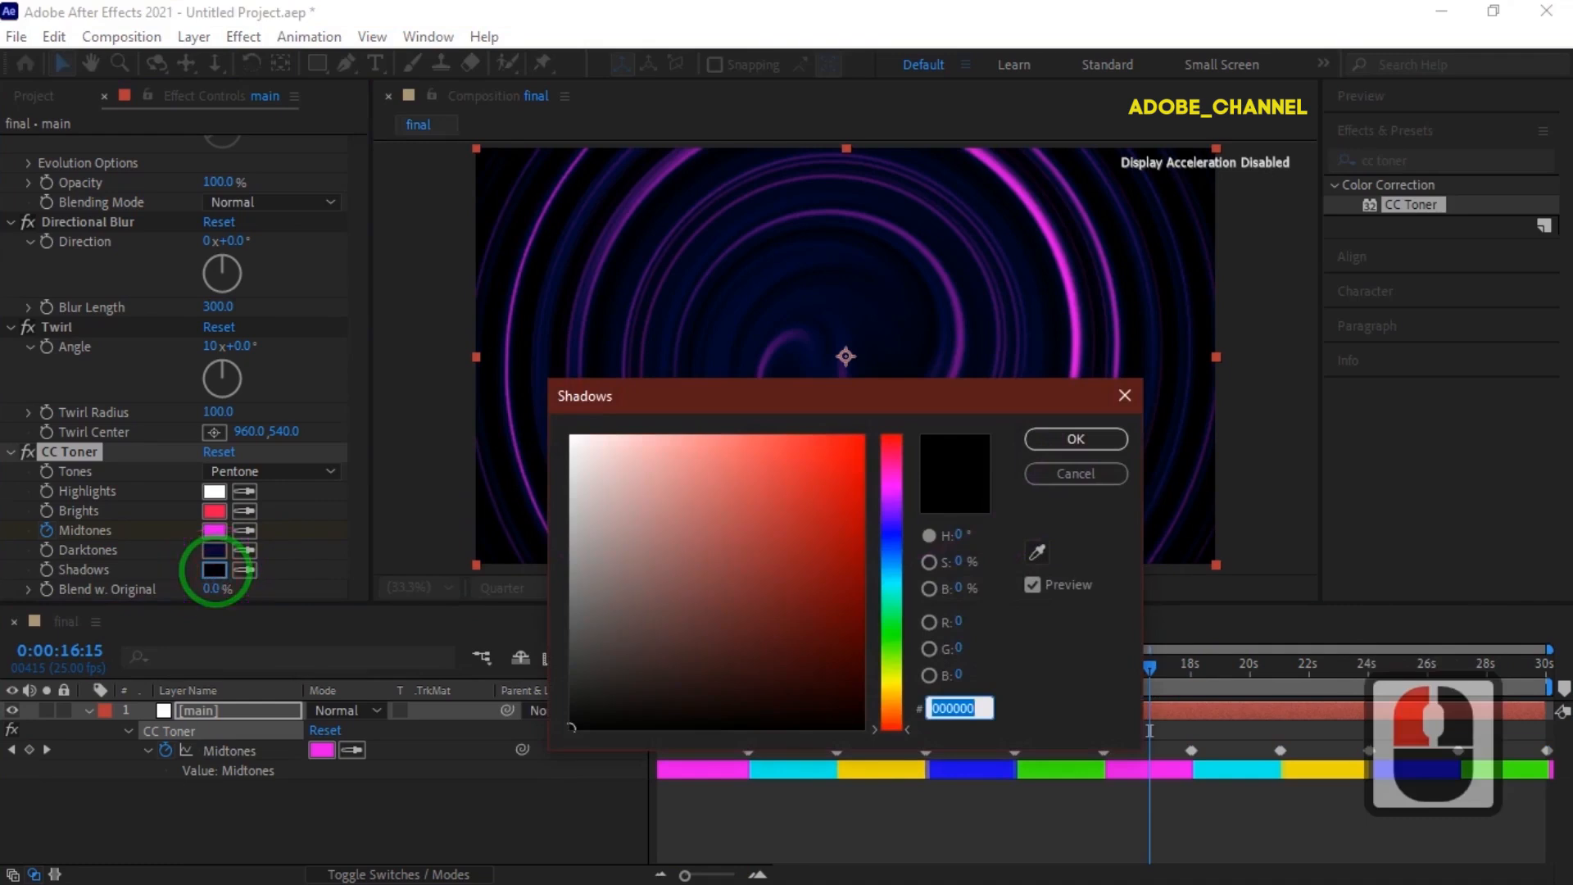
{"action": "type", "text": "F6"}
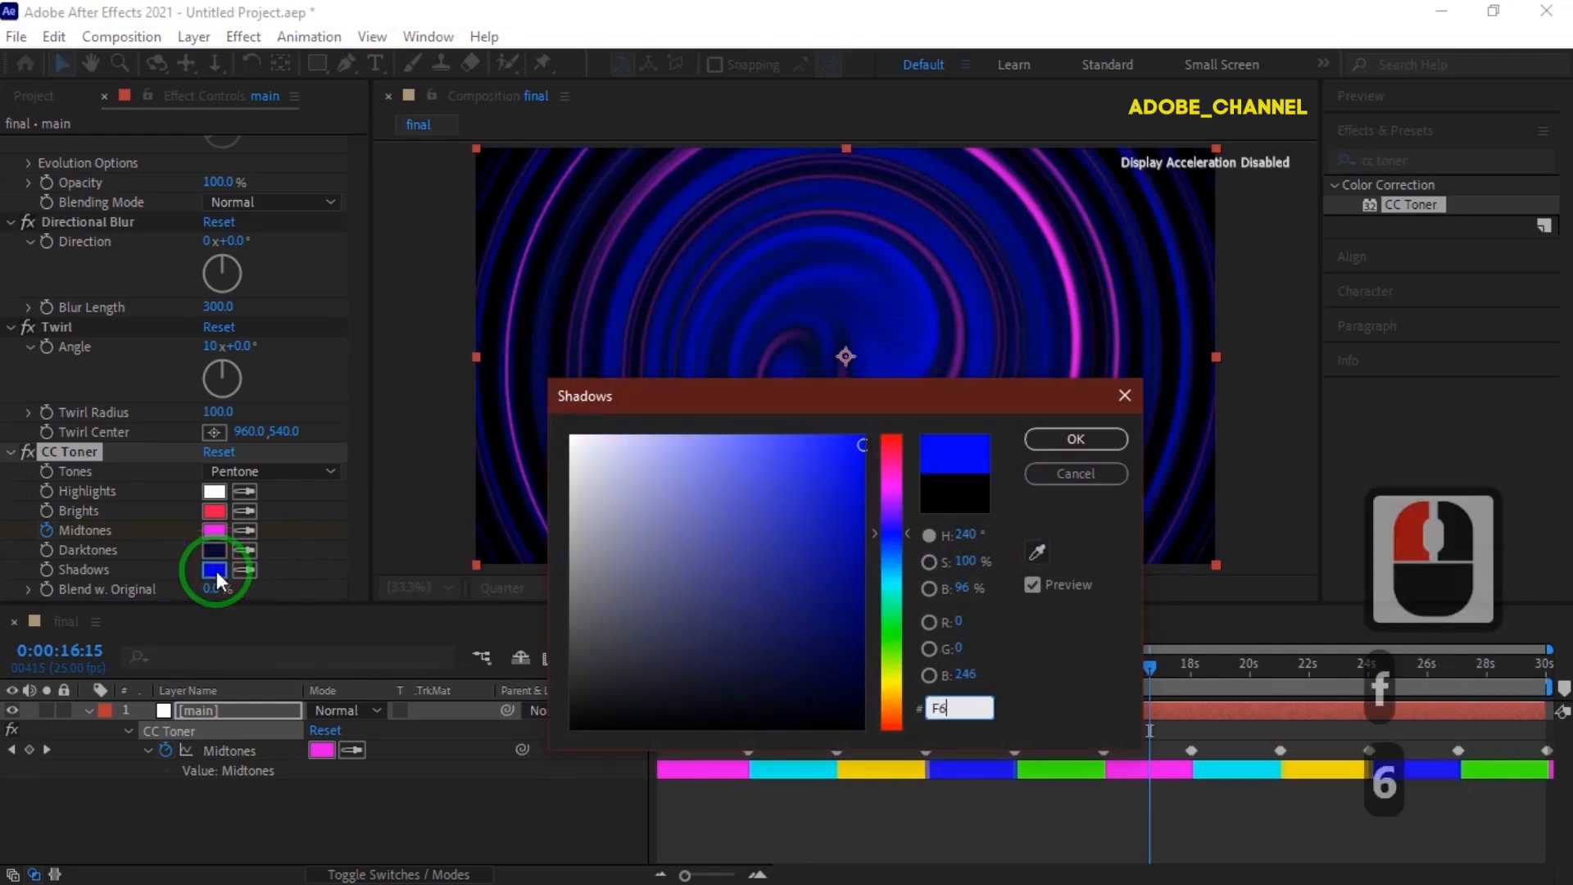
{"action": "type", "text": "0A"}
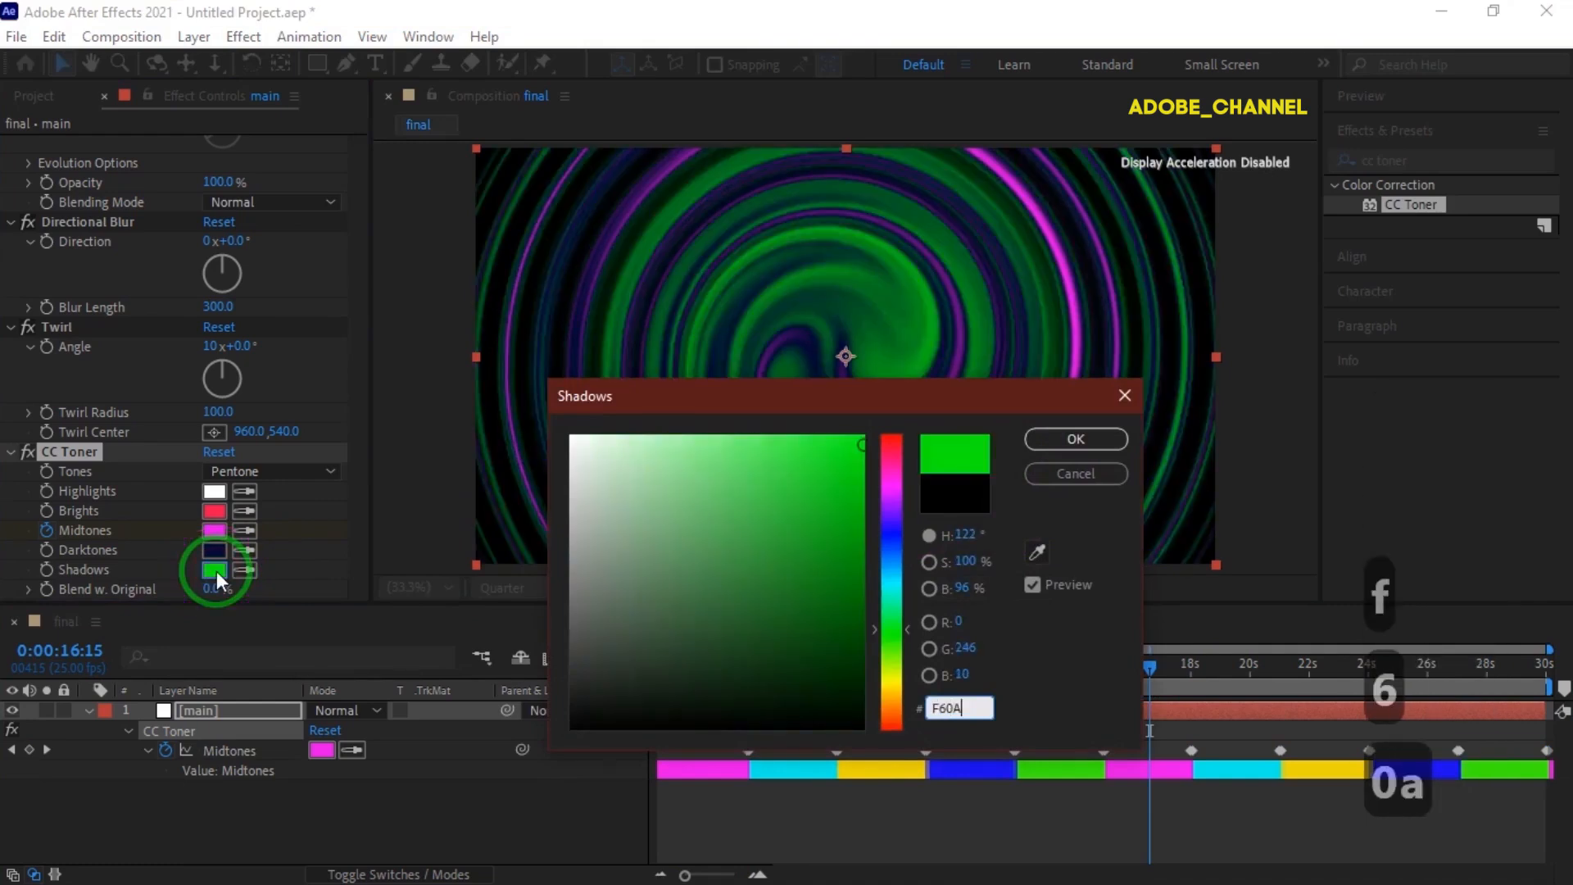
{"action": "type", "text": "0F"}
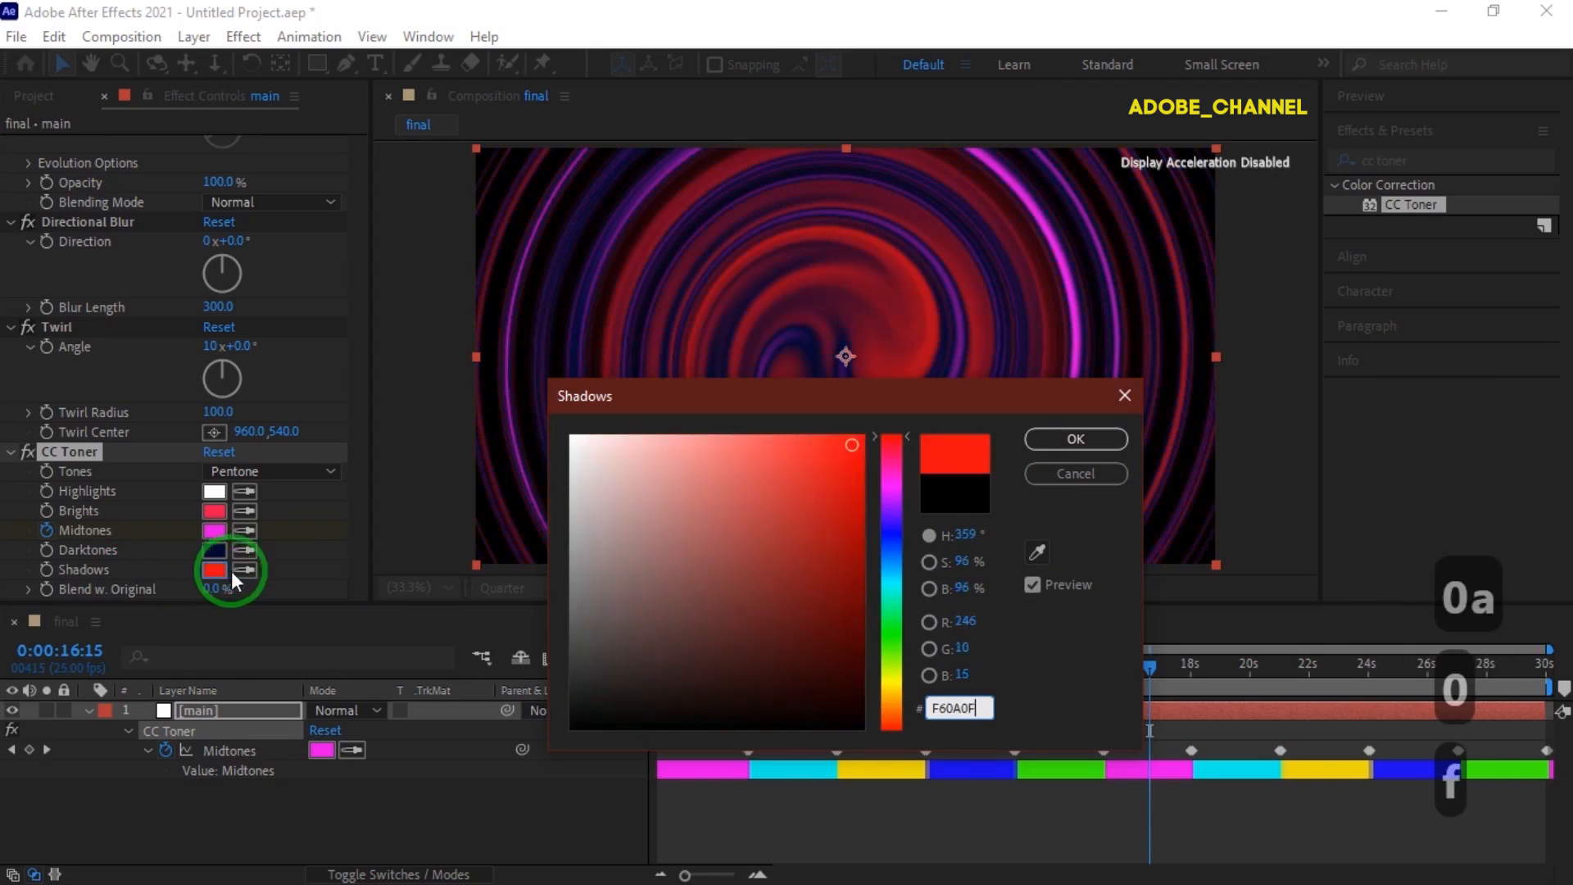
{"action": "left_click", "coordinate": [1084, 439]}
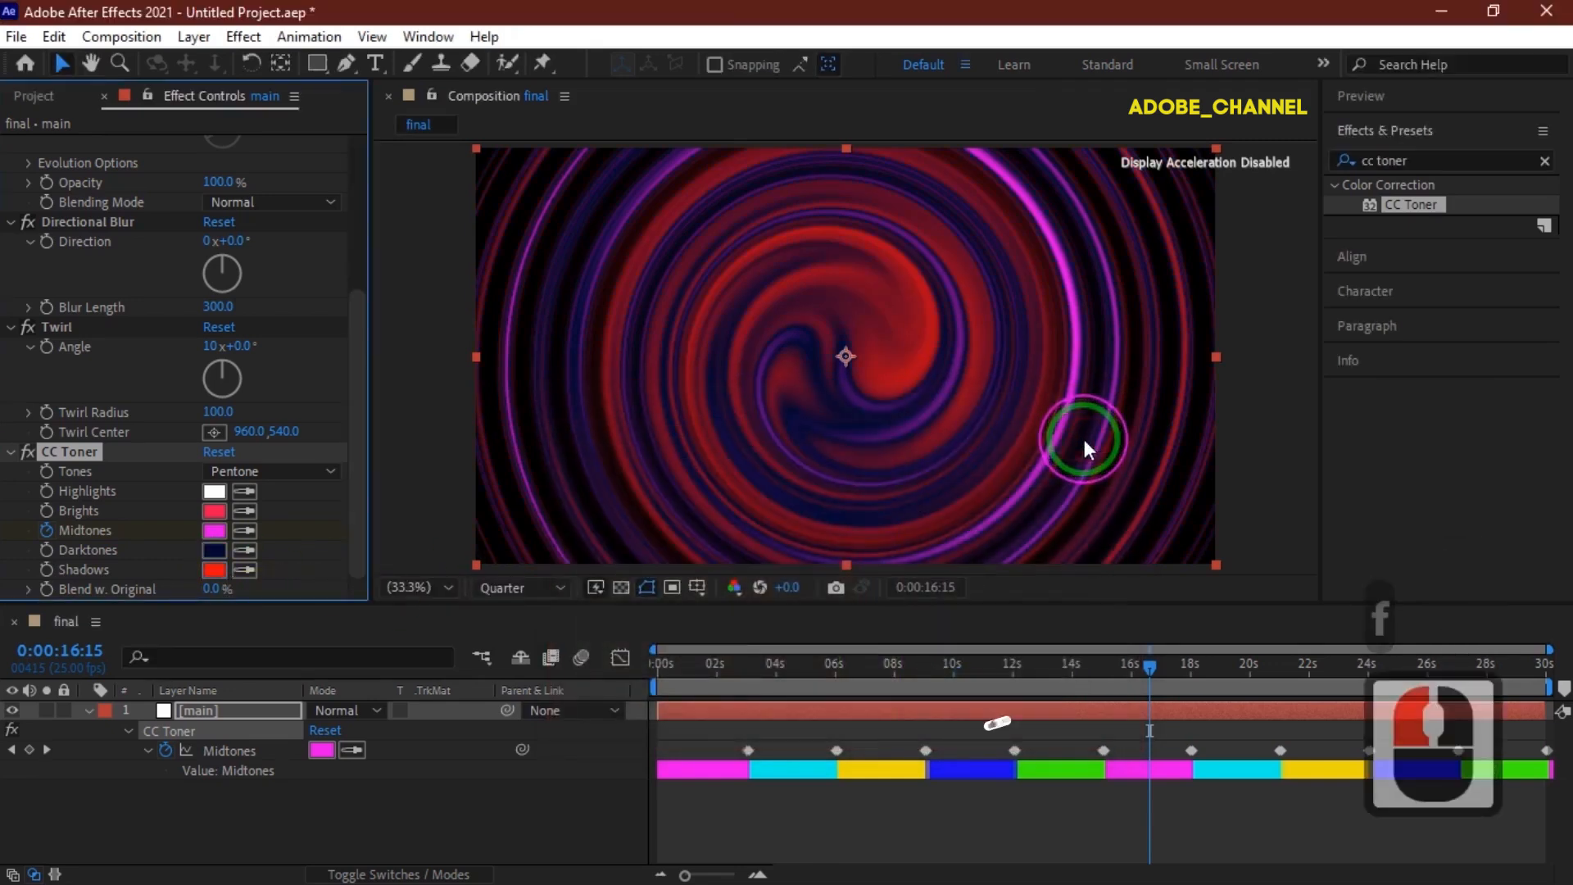
Search the effects for Glow and apply the Stylize Glow effect to the layer.
{"action": "left_click", "coordinate": [361, 521]}
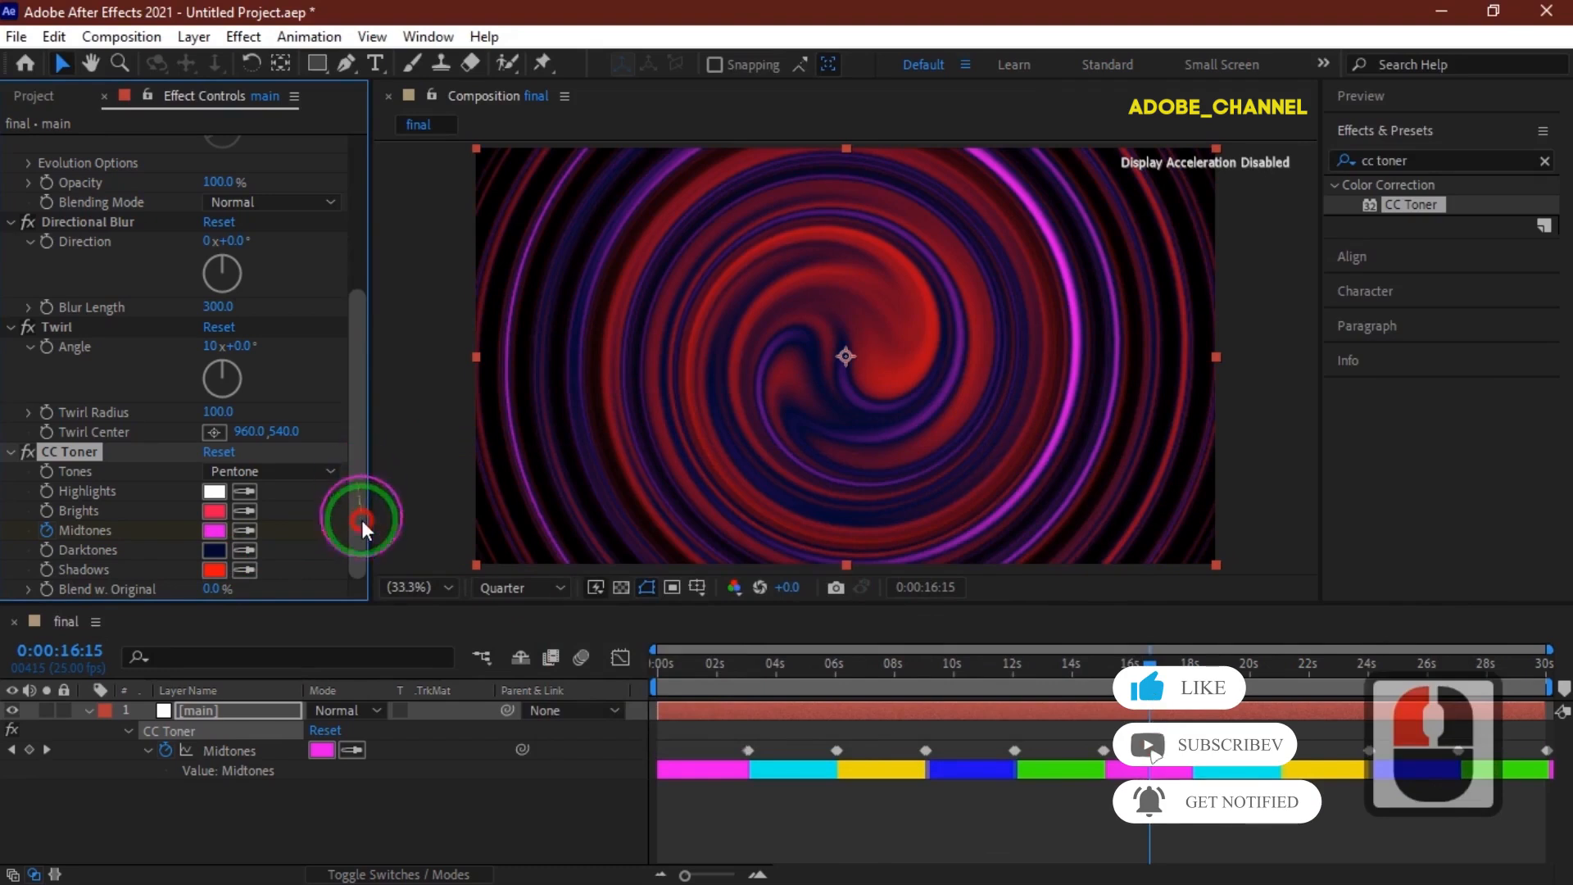
{"action": "left_click", "coordinate": [1479, 153]}
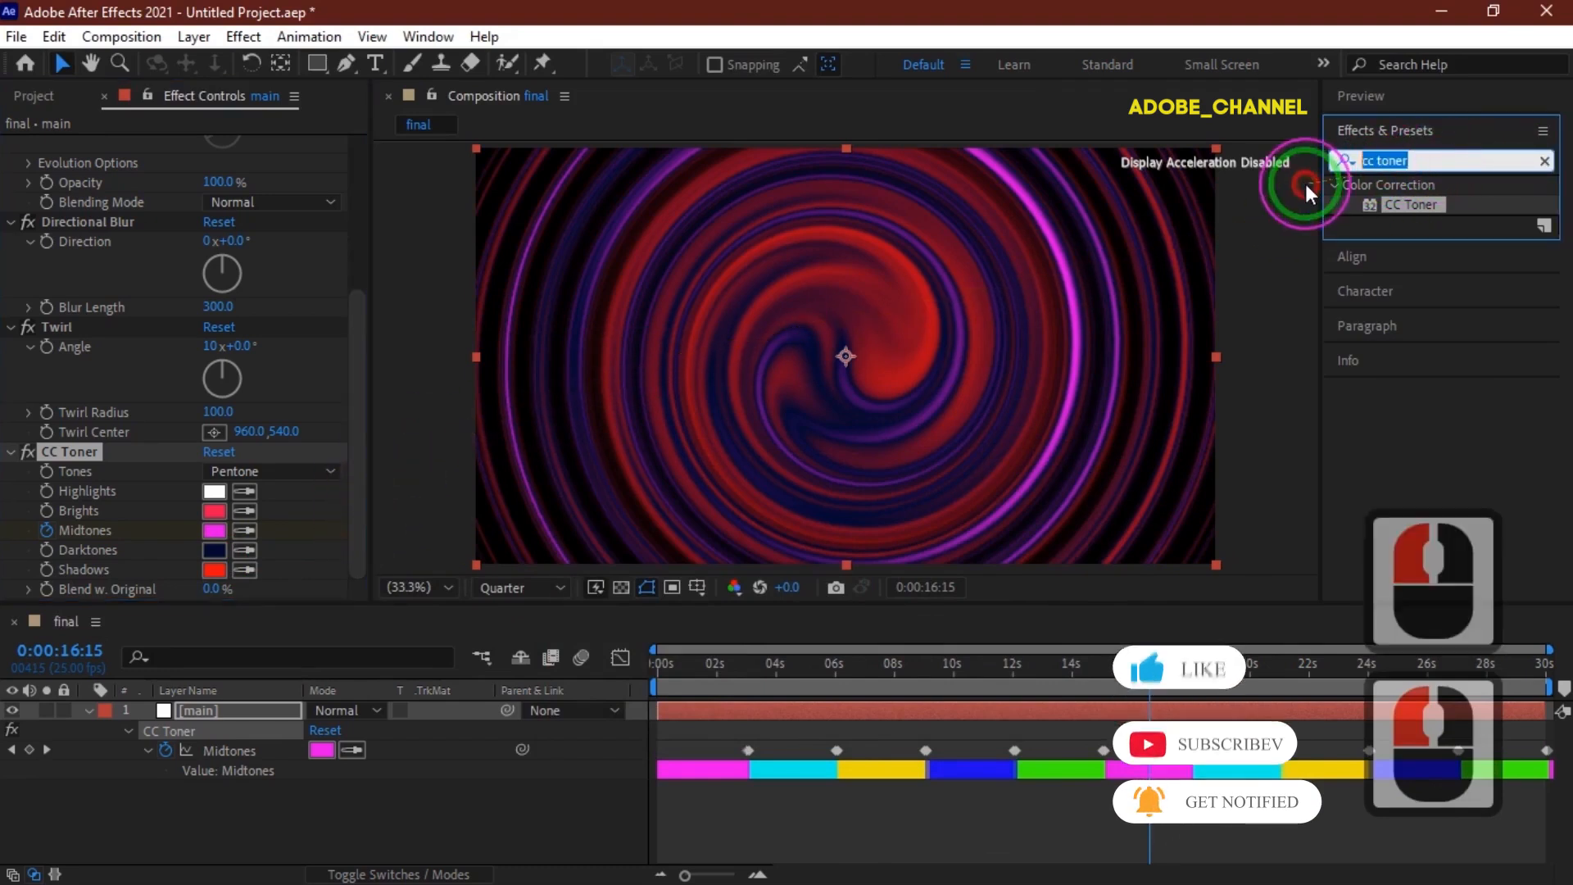
{"action": "type", "text": "glow"}
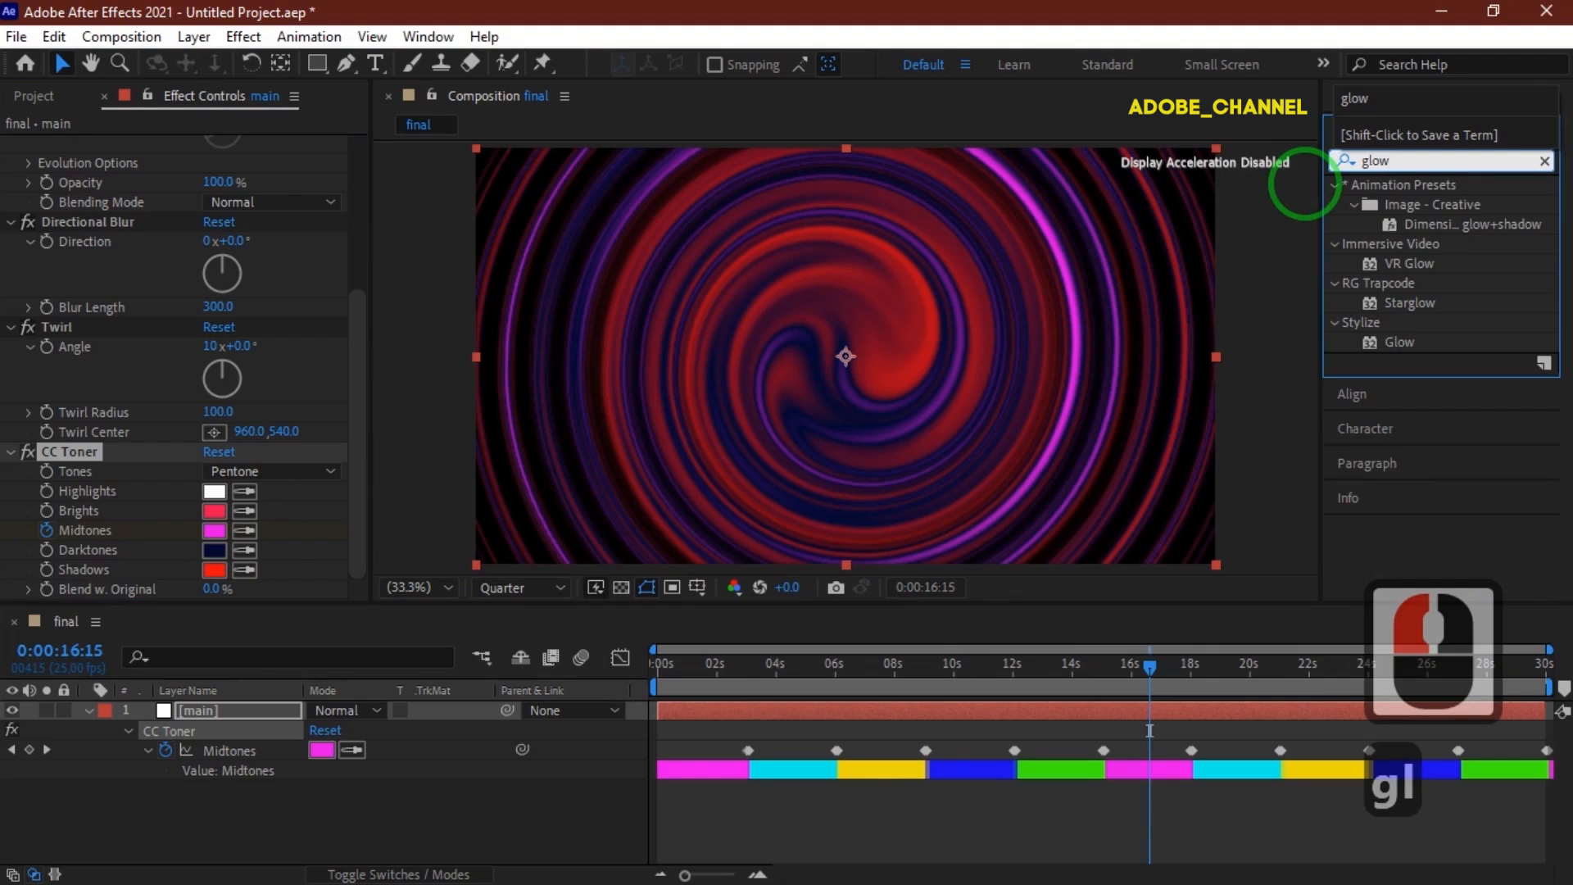
{"action": "left_click", "coordinate": [1399, 343]}
{"action": "double_click", "coordinate": [1399, 342]}
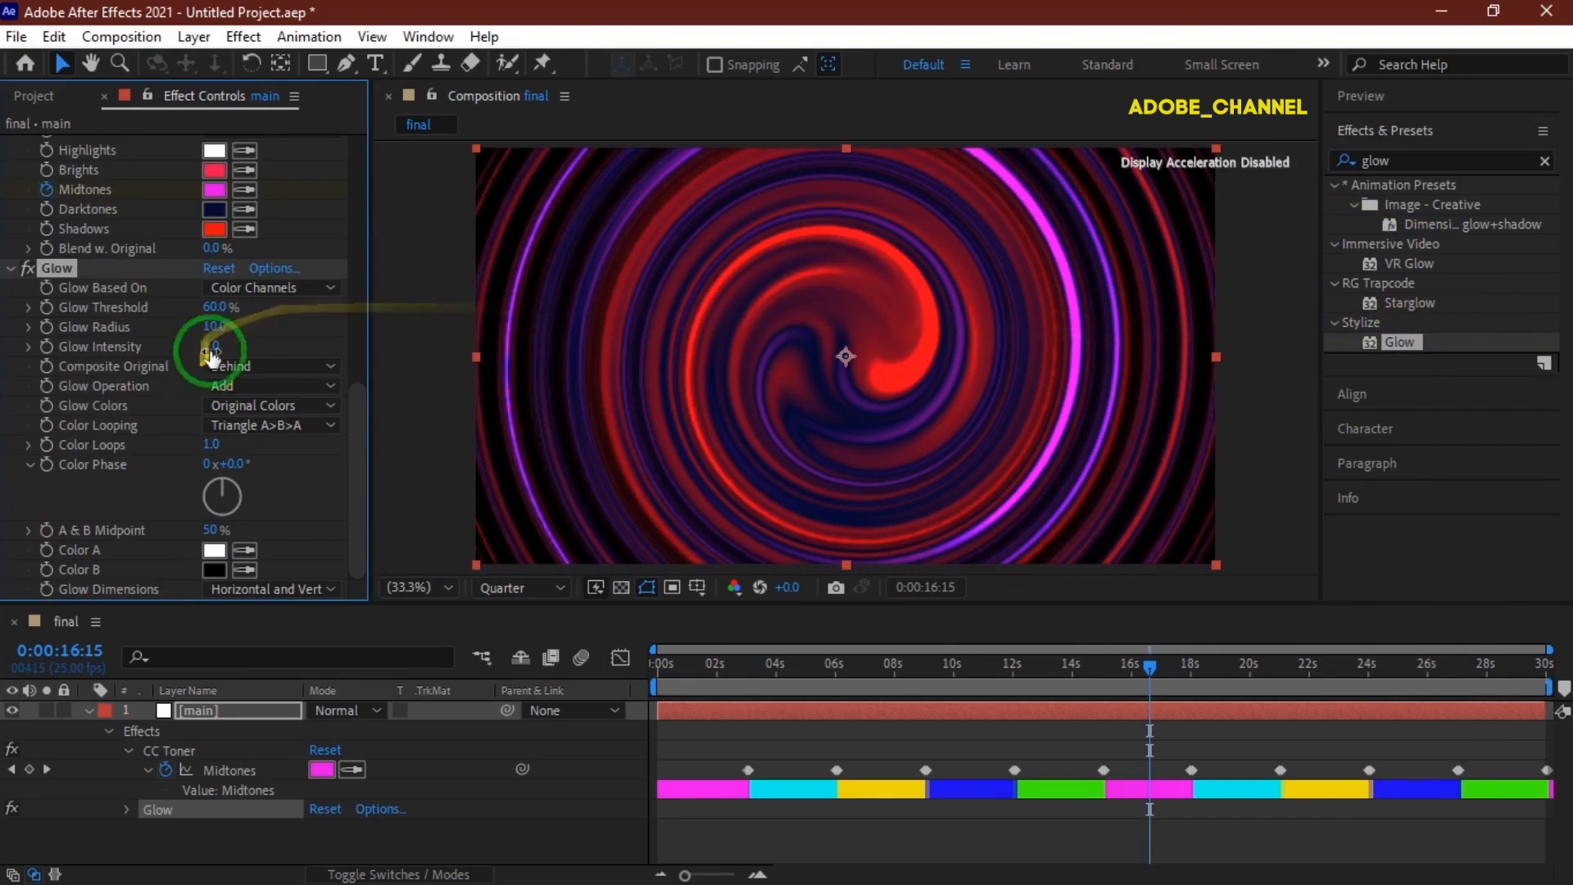
Set the Glow Threshold to 25% and the Glow Radius to 85.
{"action": "left_click", "coordinate": [218, 307]}
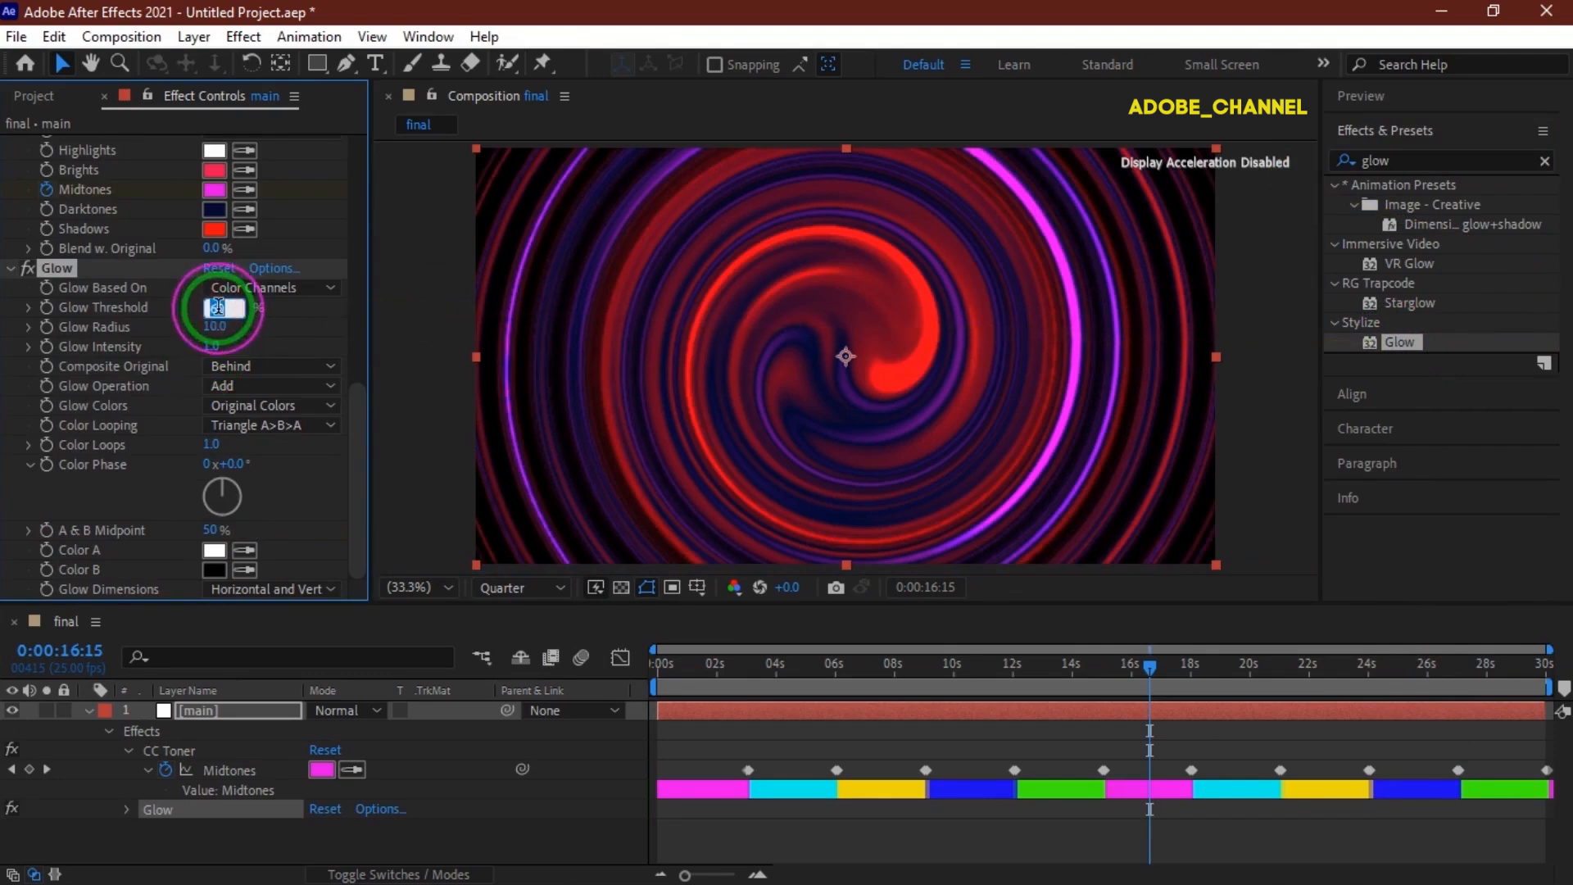
{"action": "type", "text": "25"}
{"action": "key", "text": "Return"}
{"action": "left_click", "coordinate": [213, 326]}
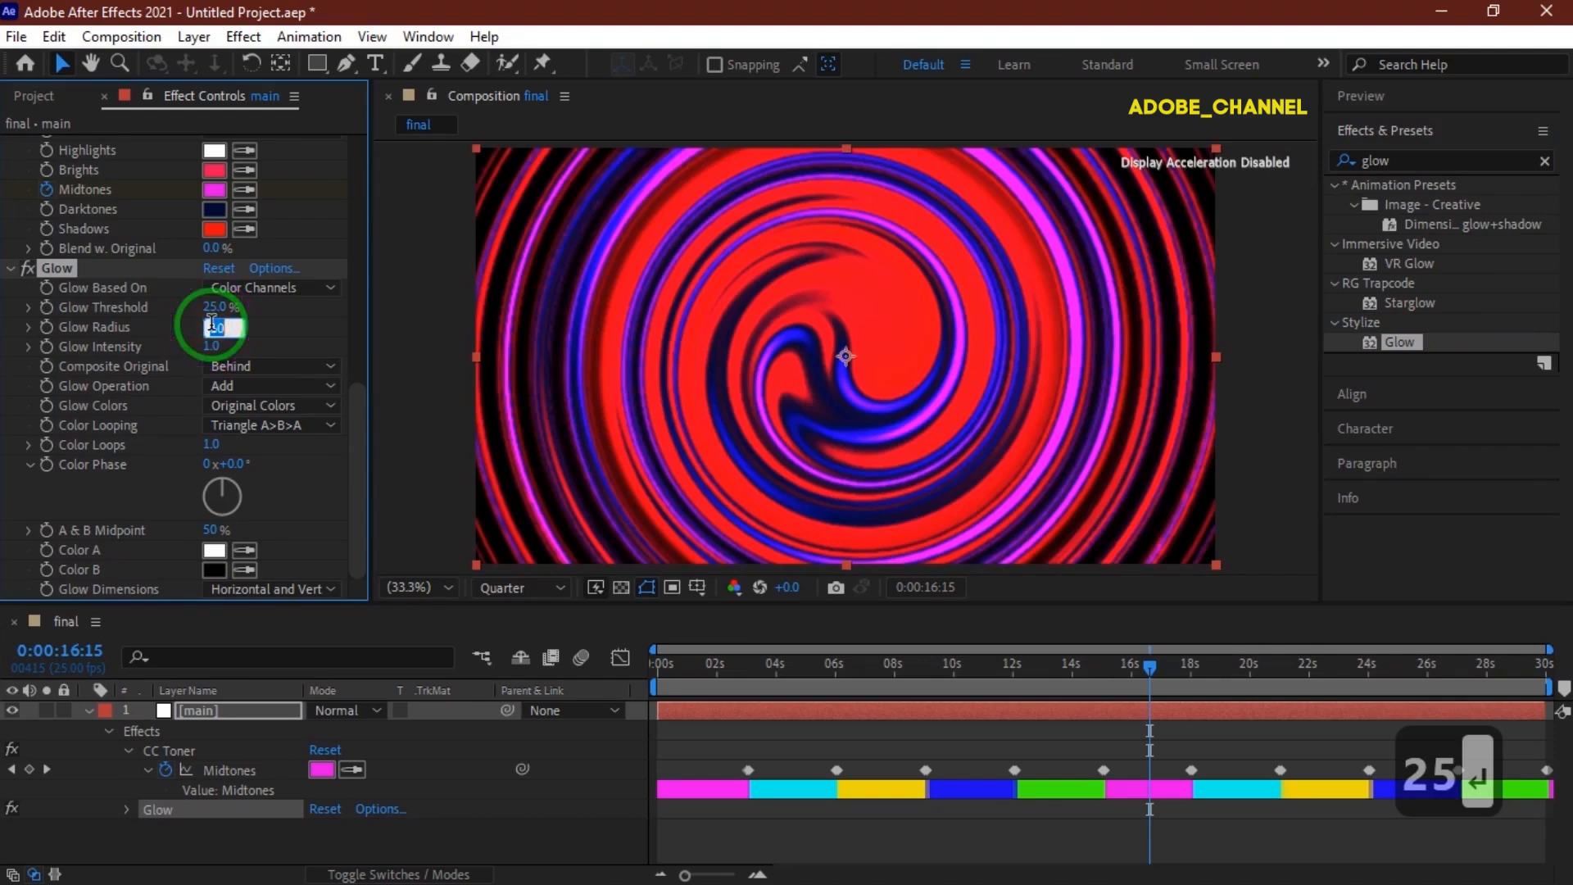
{"action": "type", "text": "85"}
{"action": "key", "text": "Return"}
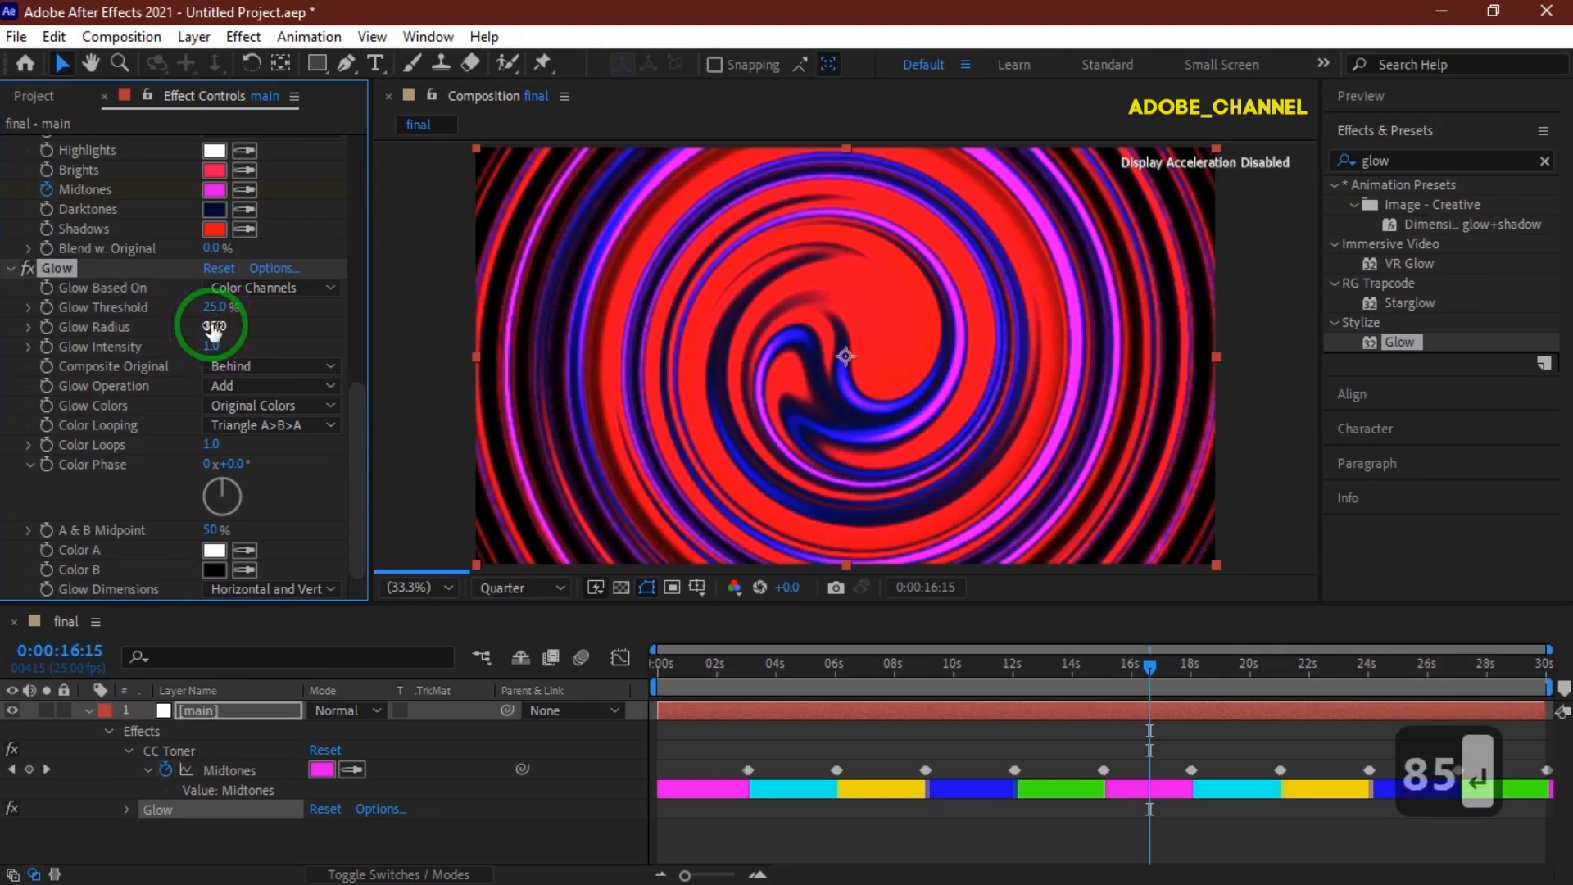
Return to the start of the composition and play a preview of the animation.
{"action": "left_click", "coordinate": [1149, 667]}
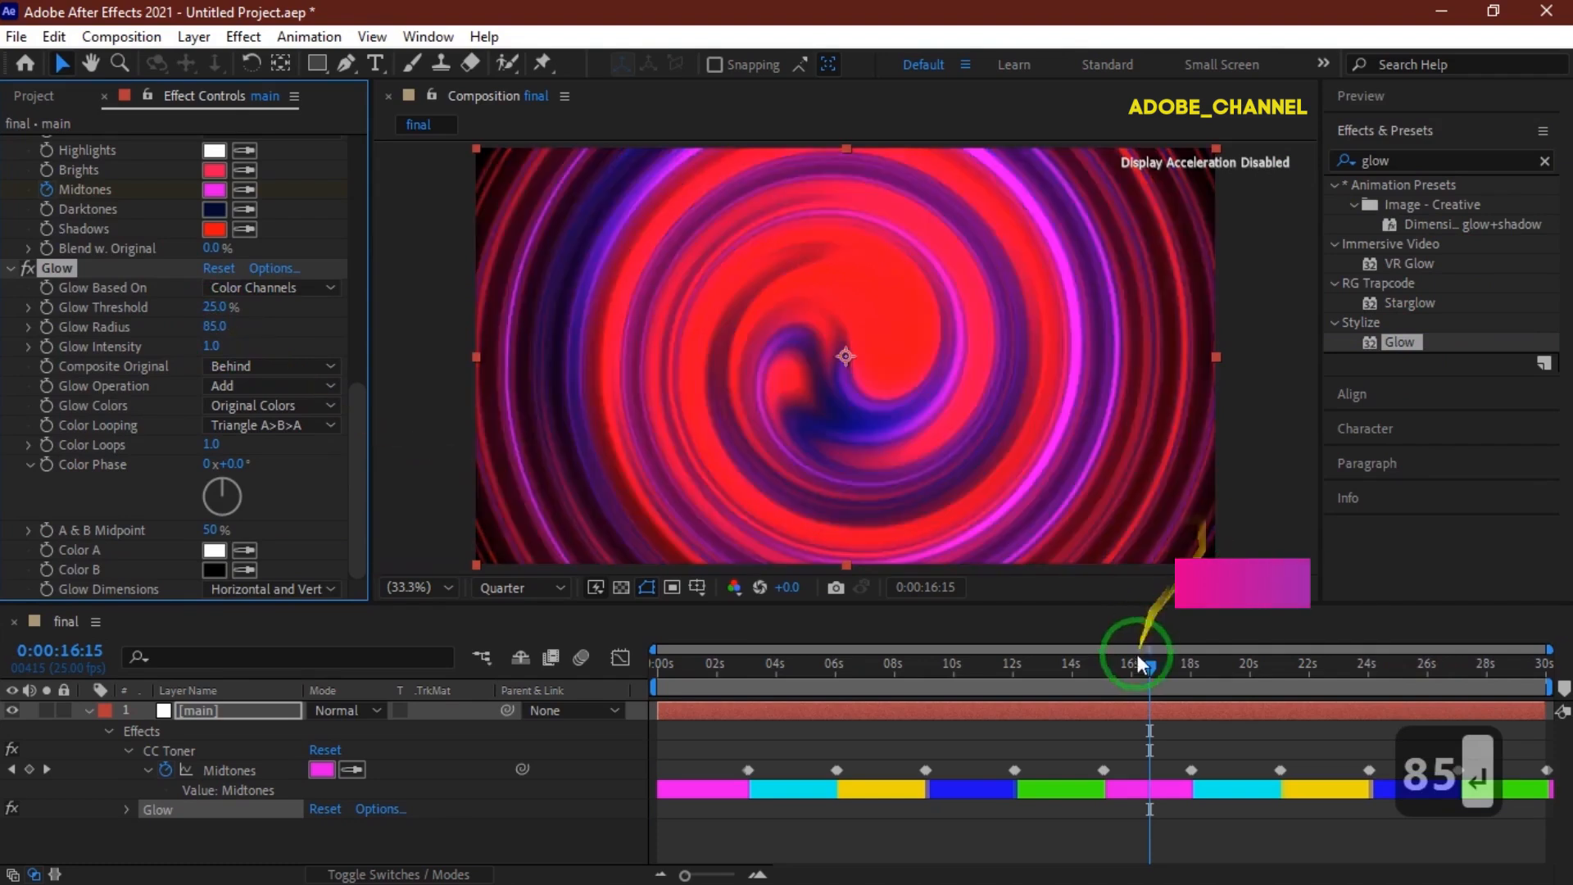
{"action": "left_click_drag", "start_coordinate": [1151, 670], "coordinate": [653, 678]}
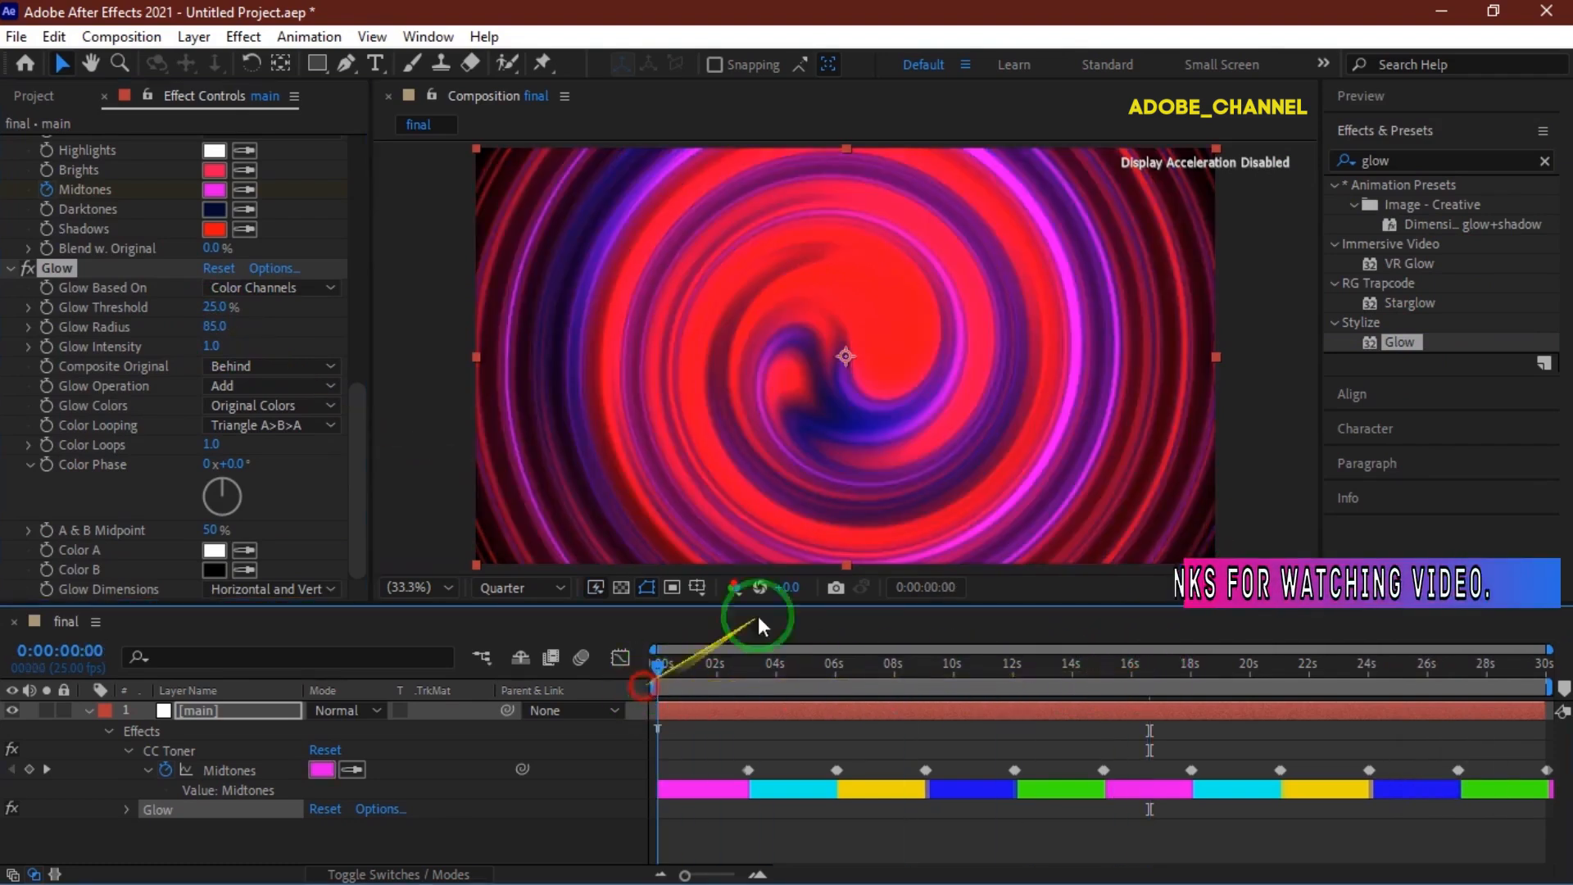
{"action": "left_click", "coordinate": [1450, 98]}
{"action": "left_click", "coordinate": [1439, 129]}
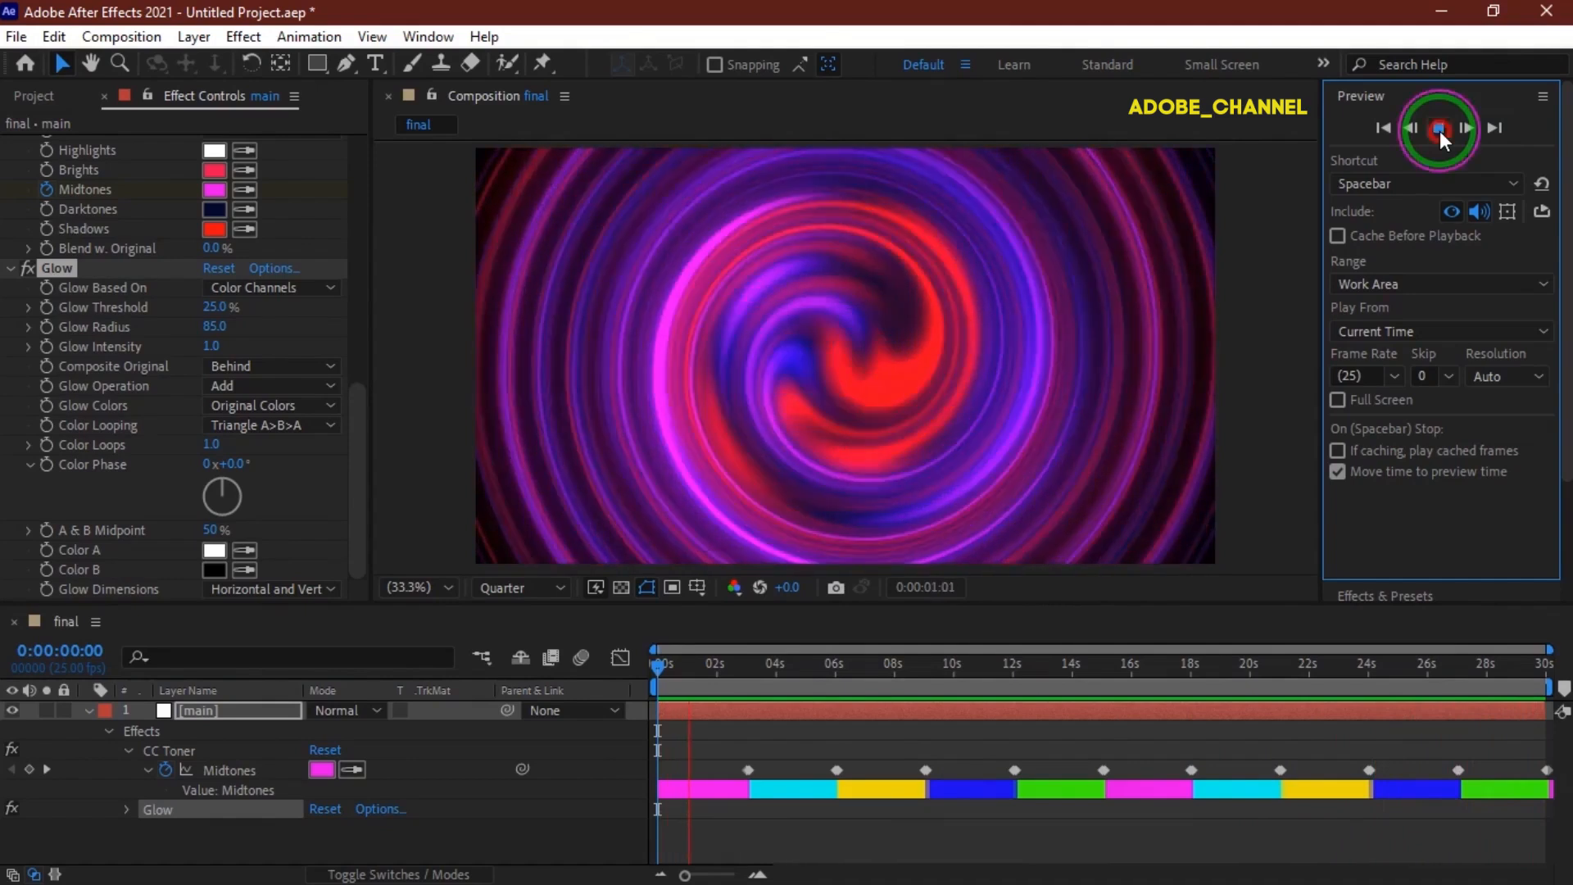
{"action": "left_click", "coordinate": [1440, 128]}
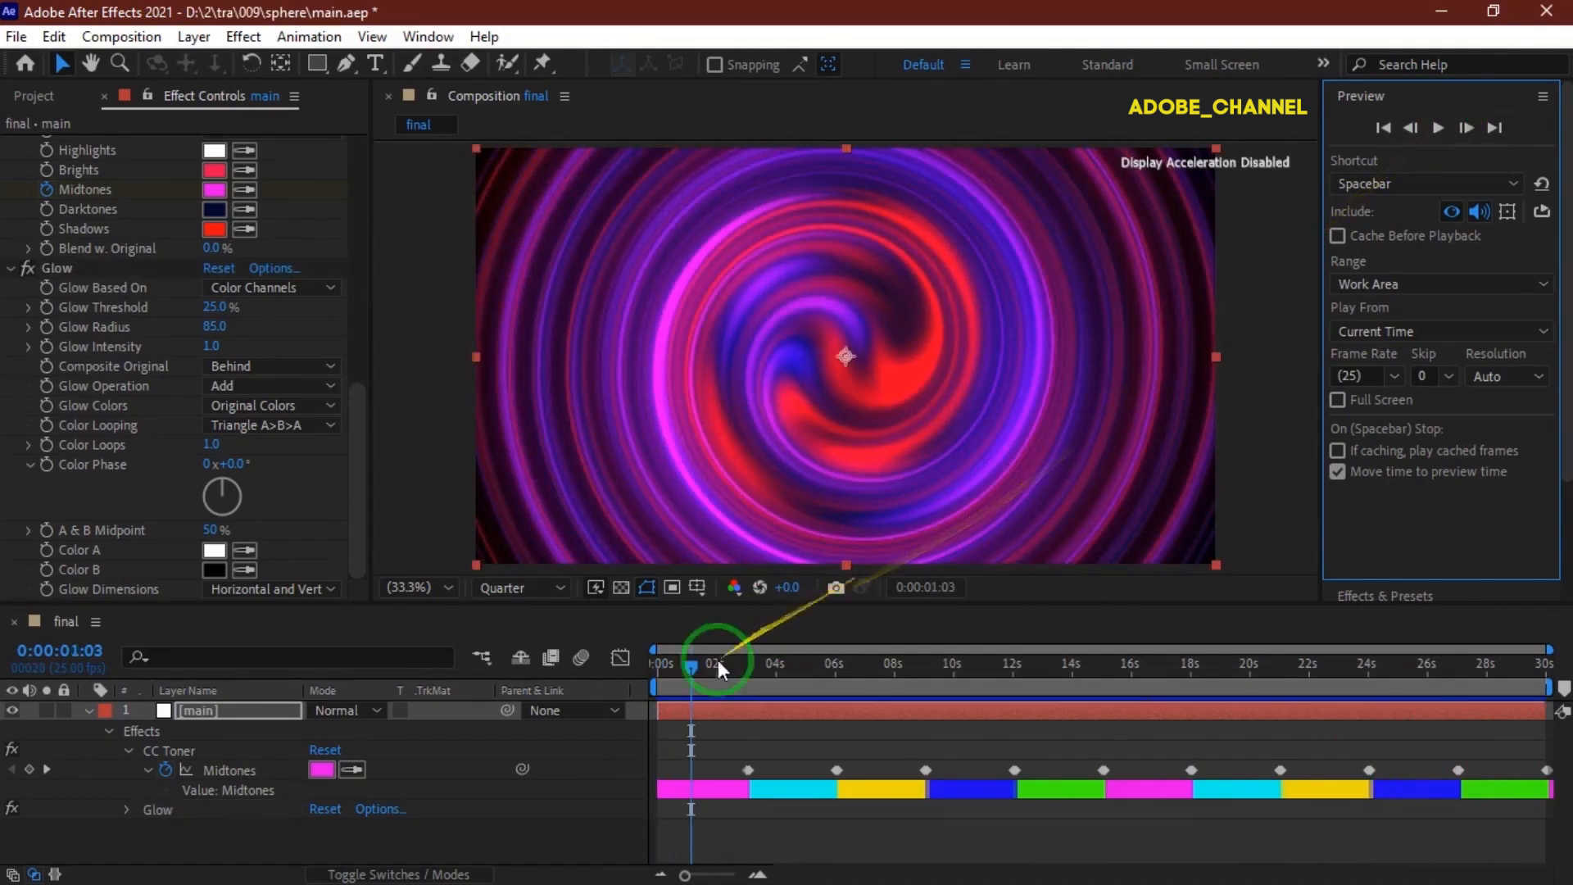
{"action": "left_click_drag", "start_coordinate": [692, 665], "coordinate": [631, 678]}
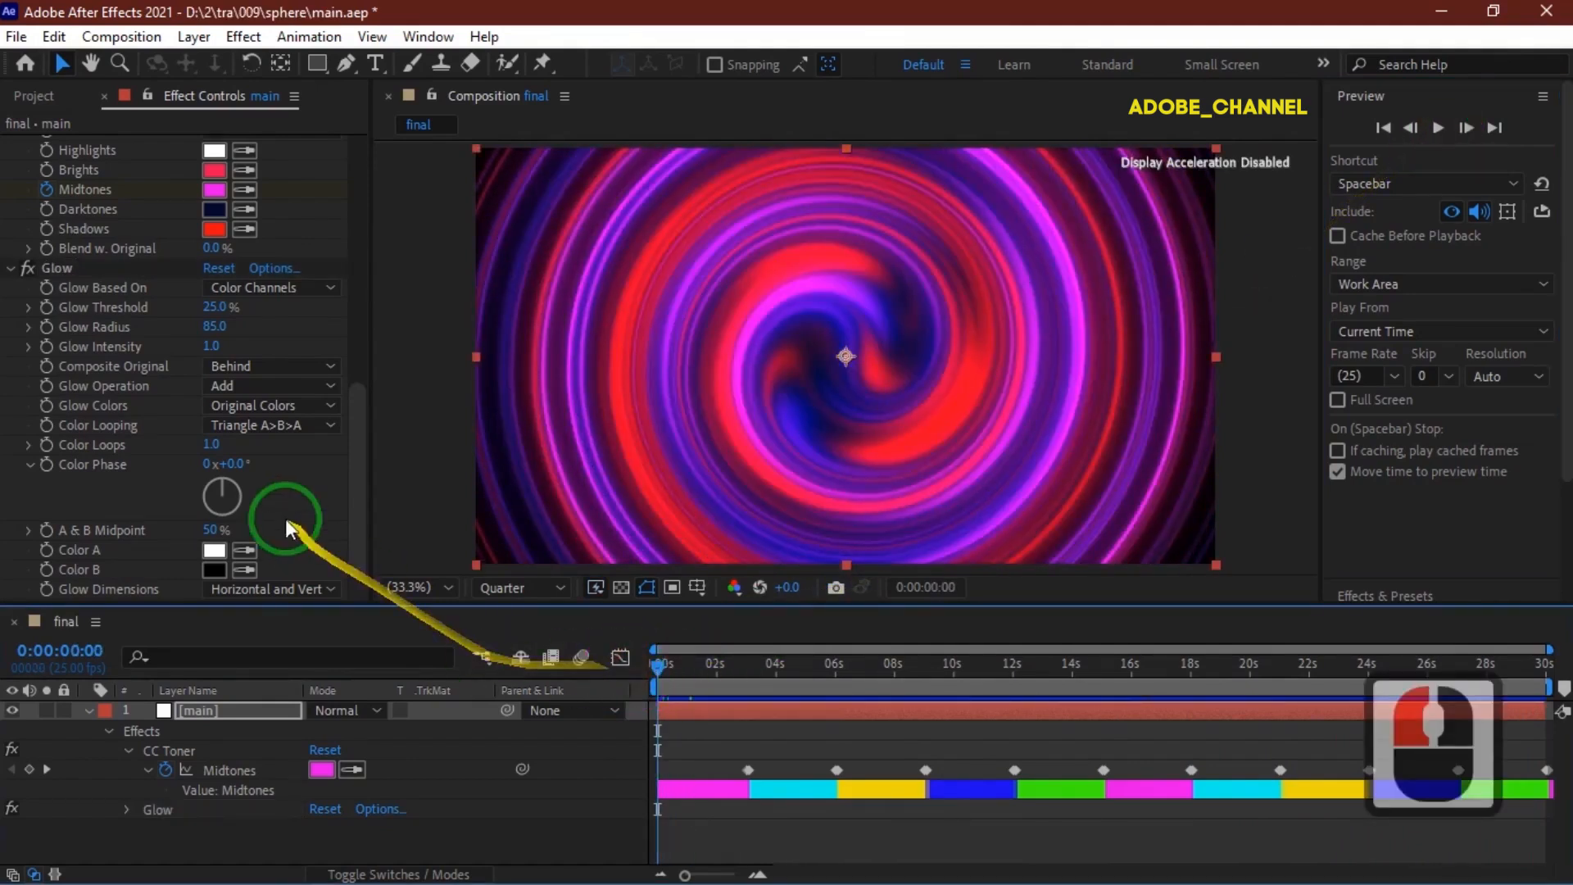
Set the Twirl Angle to 25x+0.0° and preview the animation.
{"action": "left_click_drag", "start_coordinate": [361, 442], "coordinate": [354, 316]}
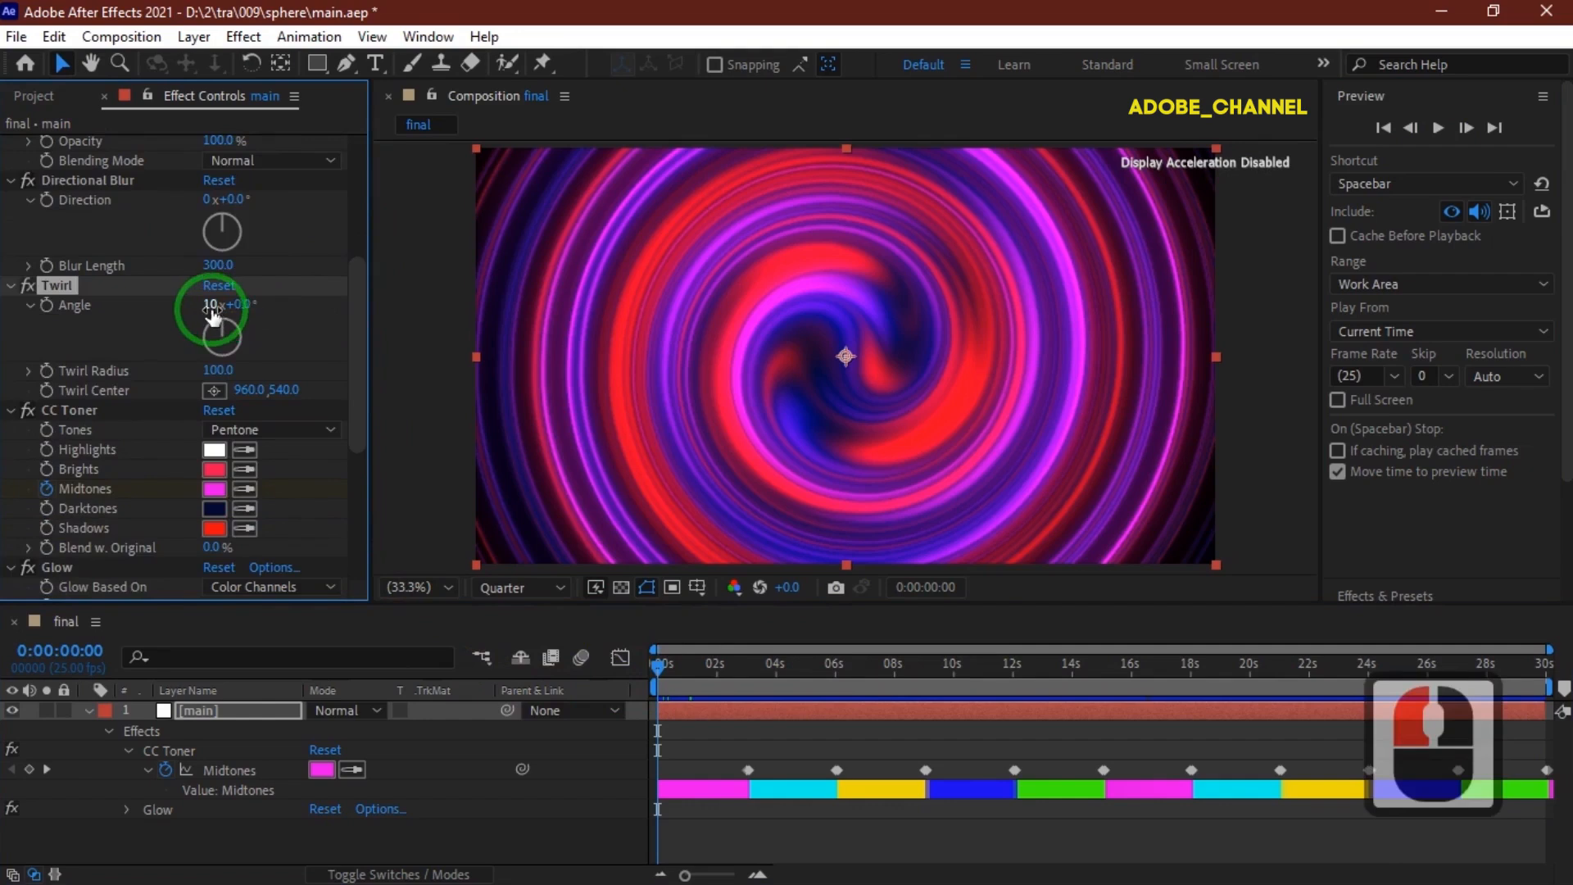
{"action": "left_click", "coordinate": [212, 309]}
{"action": "type", "text": "25"}
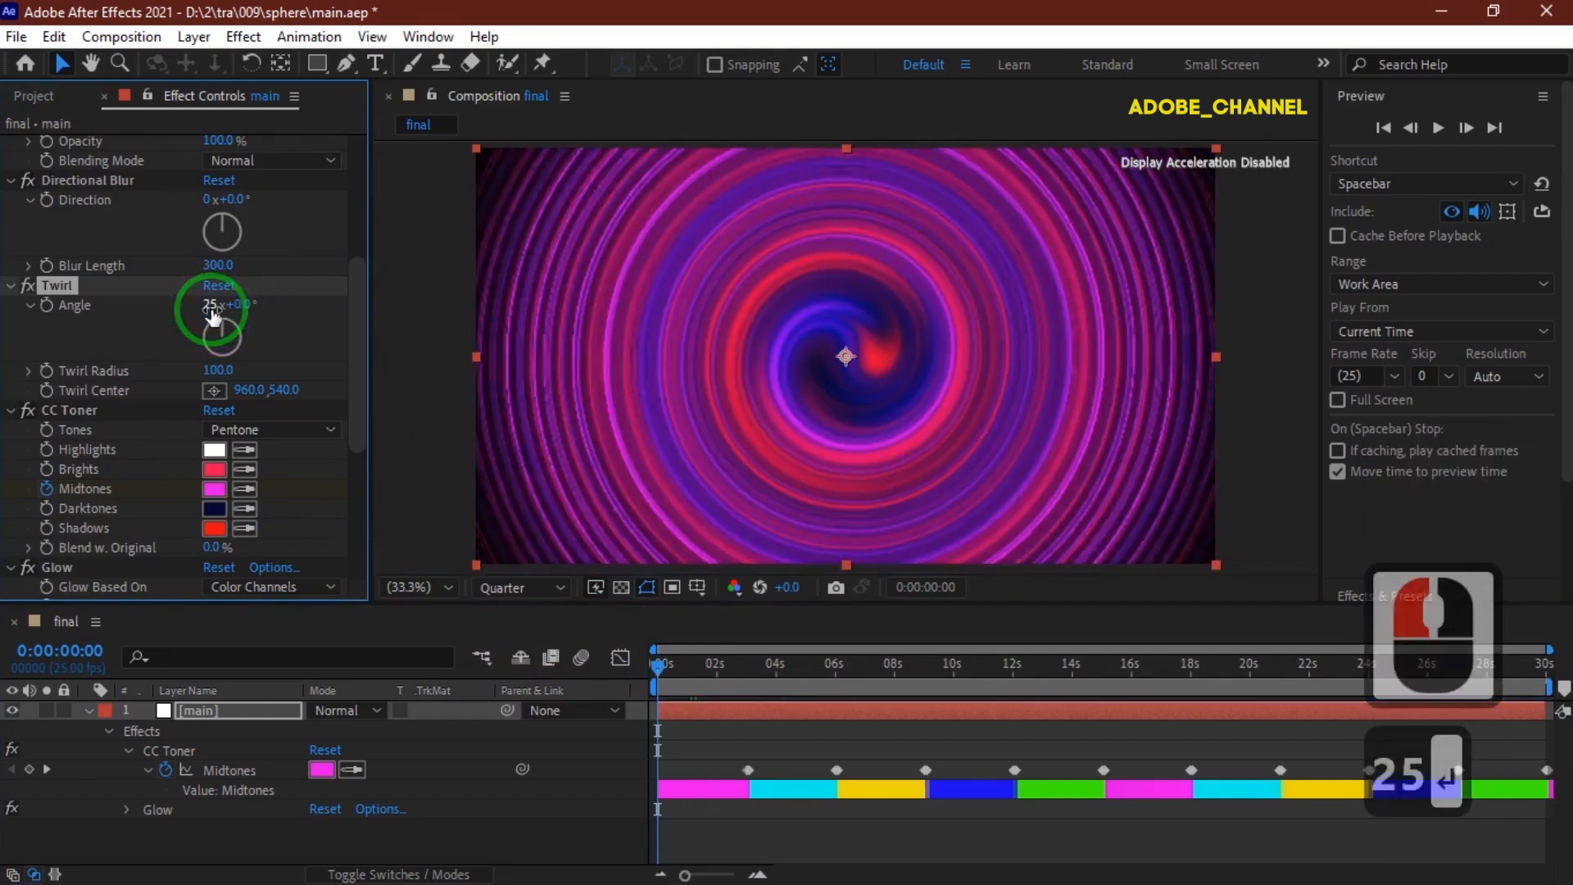
{"action": "key", "text": "Return"}
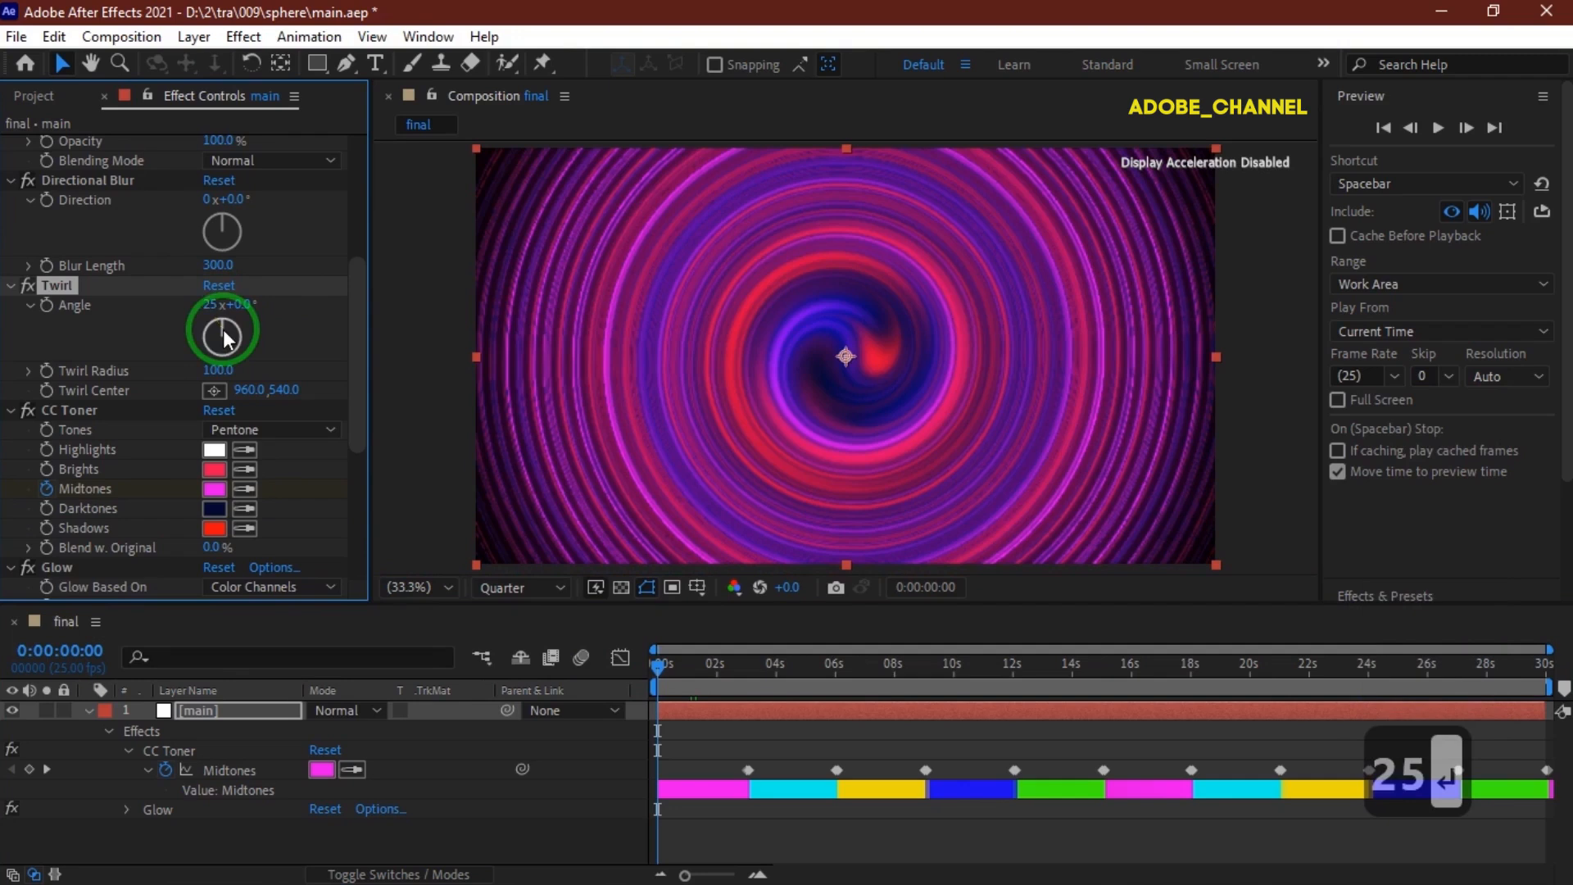
{"action": "left_click", "coordinate": [1438, 129]}
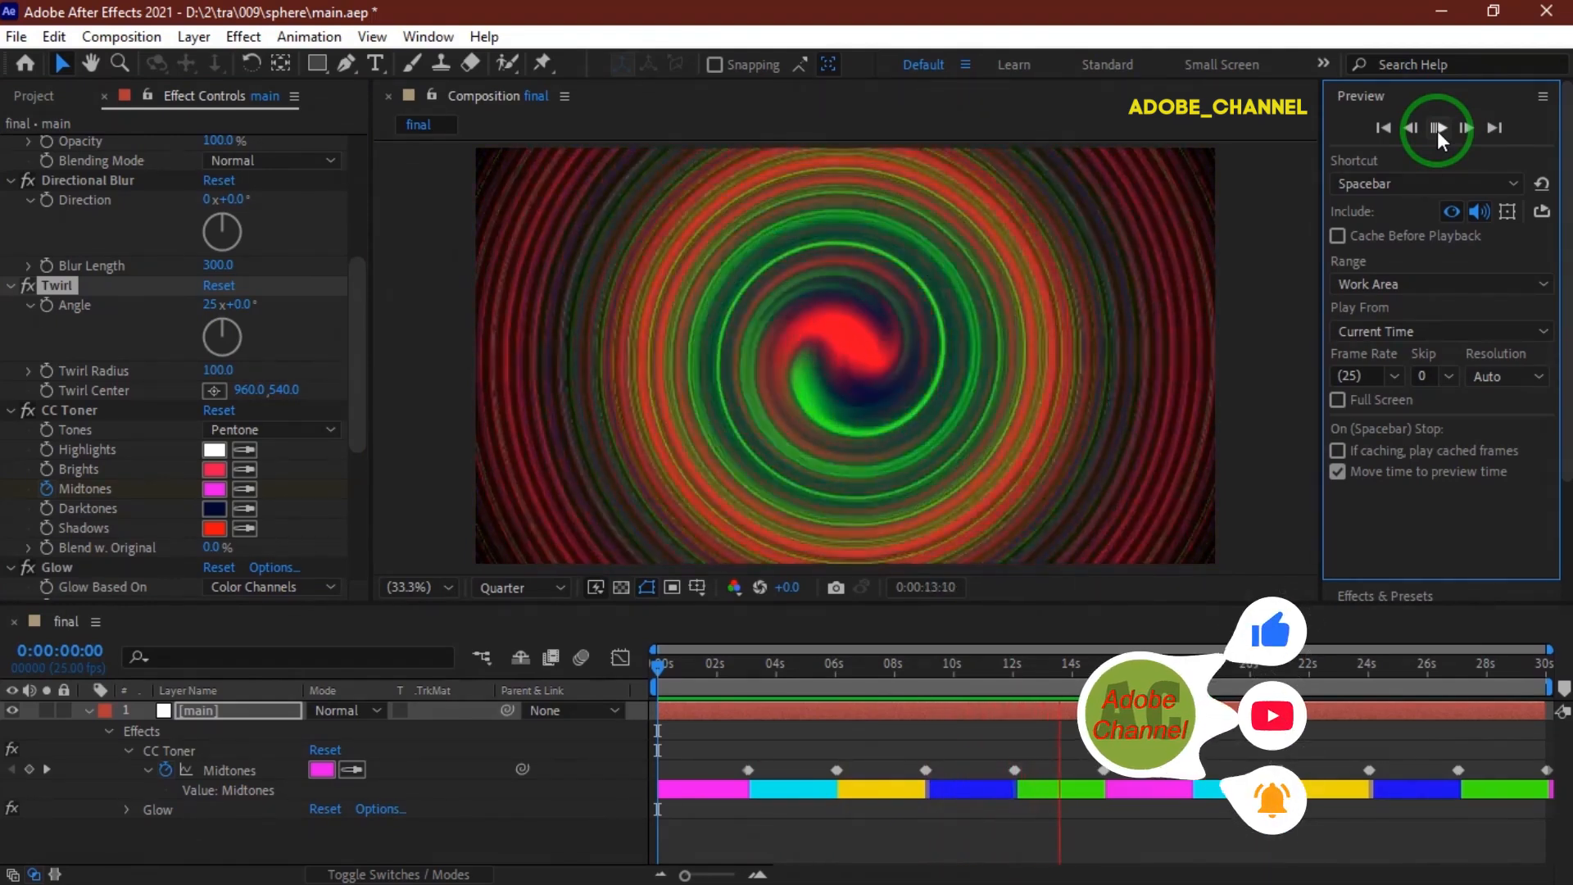
{"action": "left_click", "coordinate": [1438, 131]}
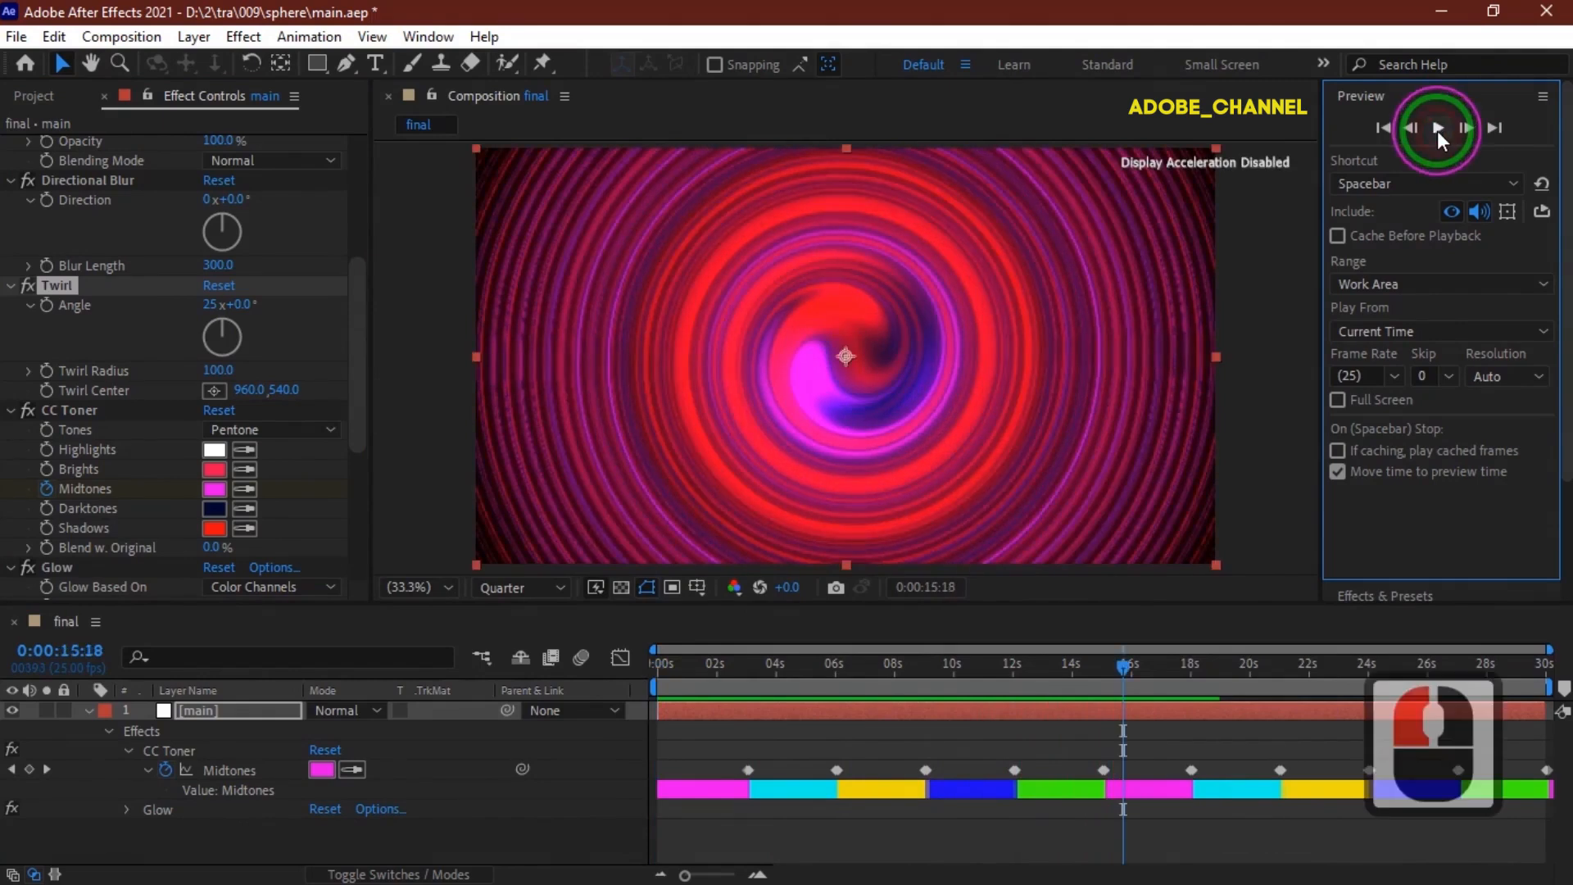